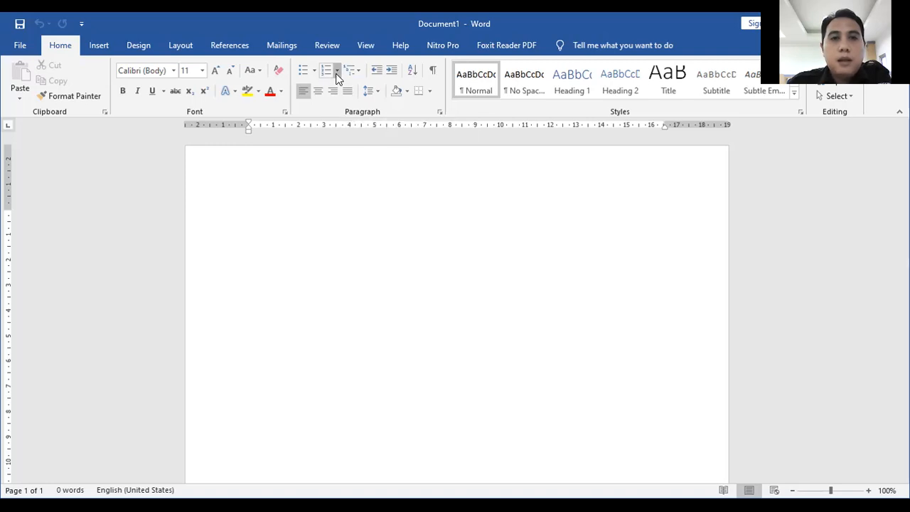
Apply the multilevel list format numbered 1., 1.1., 1.1.1. to the first line of the blank document.
left_click(337, 72)
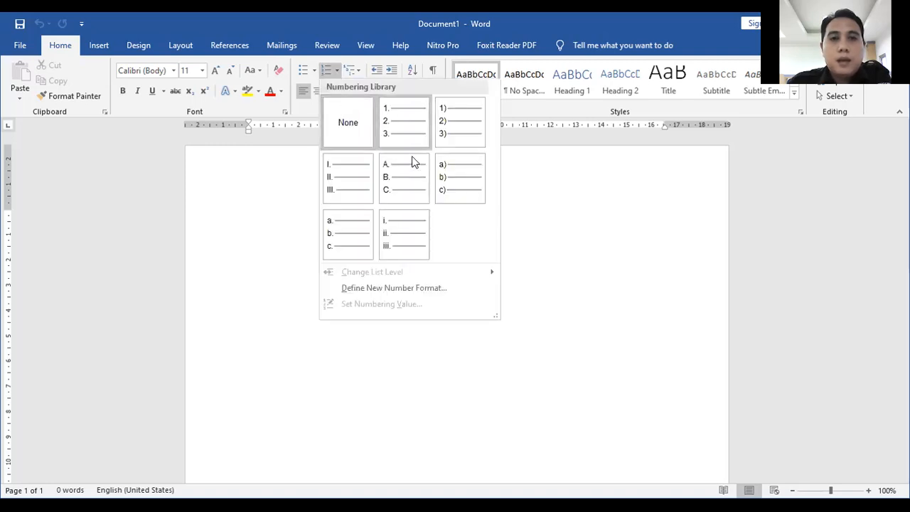
left_click(595, 270)
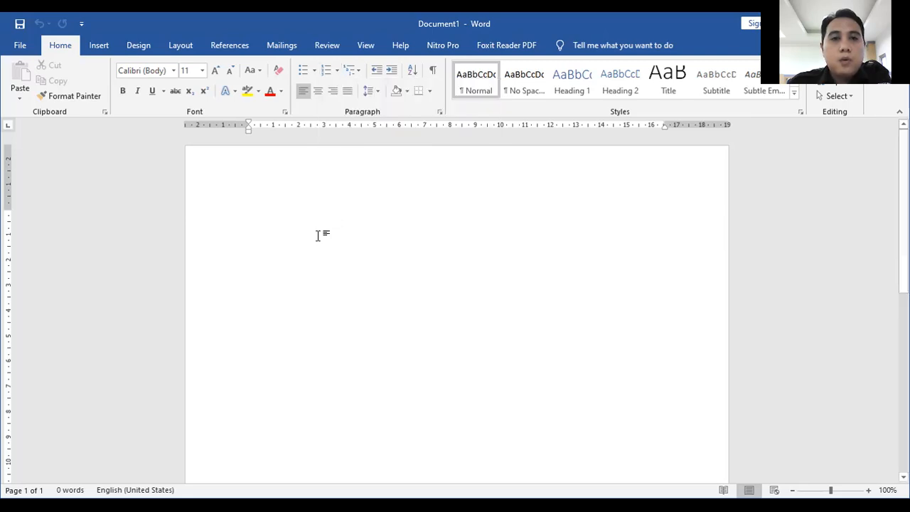
left_click(361, 75)
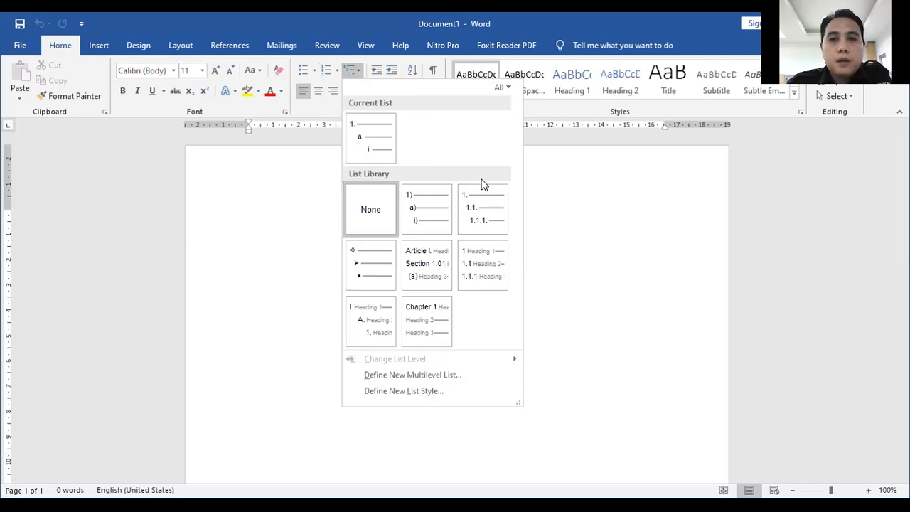
left_click(482, 205)
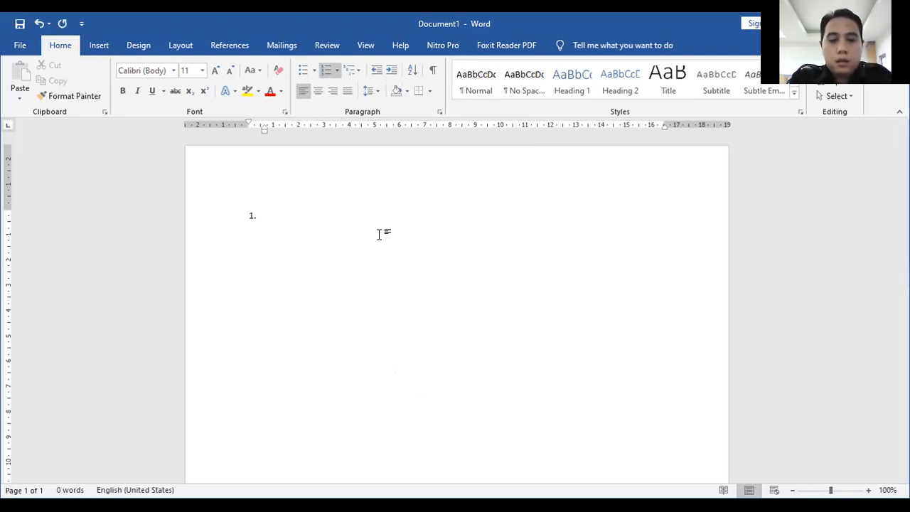
Enter "Latar belakang" as the first top-level list item and start a new item below it.
type("Latar be")
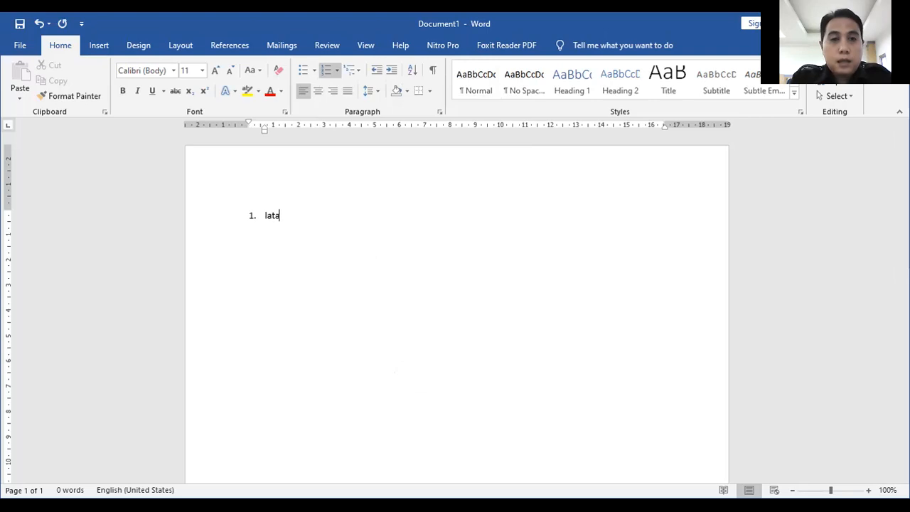
type("laka")
key("BackSpace")
type("kang")
key("Return")
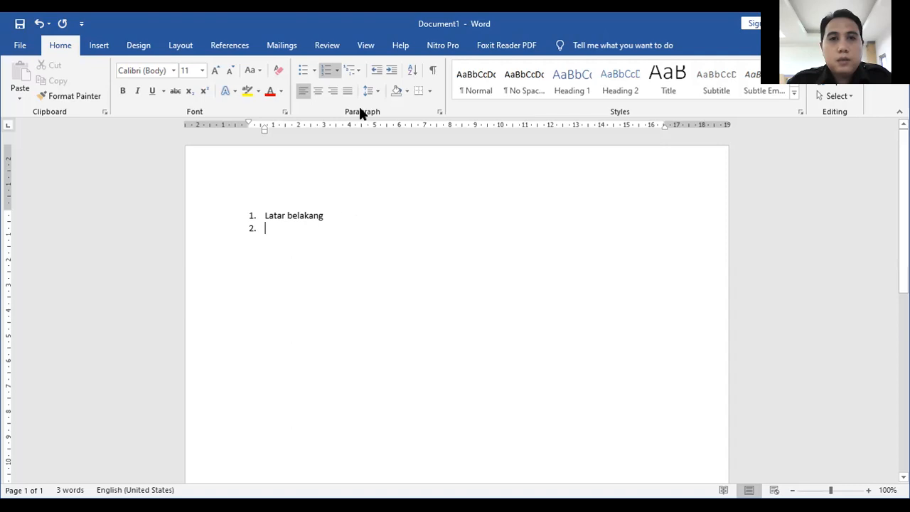
Demote the new item to the second level and enter "Rumusan masalah" as item 1.1.
left_click(392, 72)
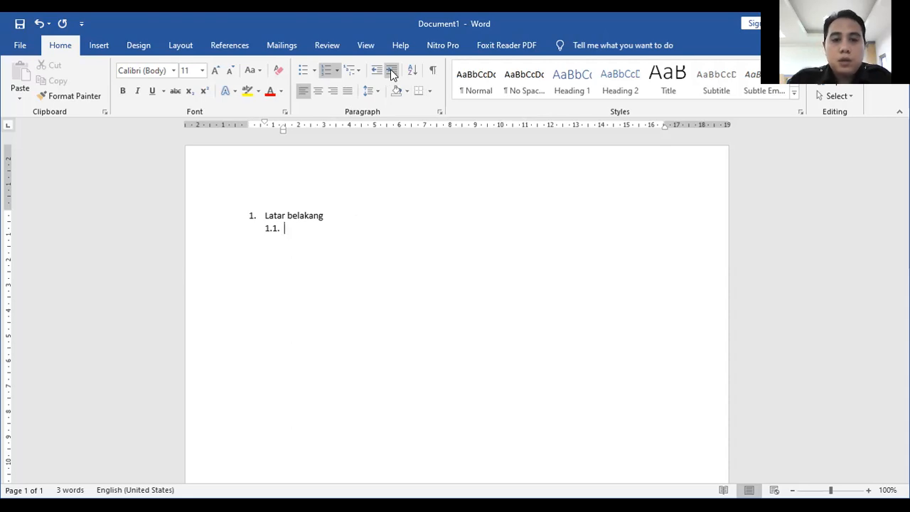
type("rumusann")
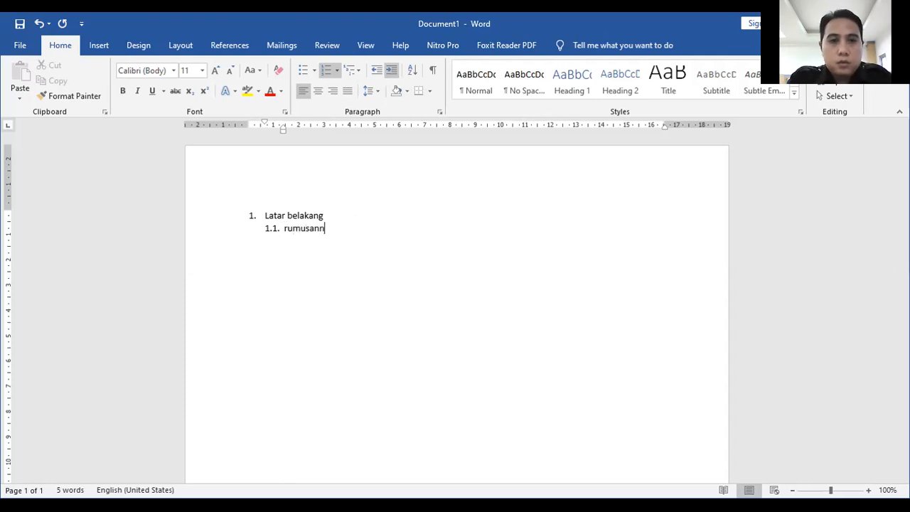
key("BackSpace")
key("BackSpace")
type("n masa")
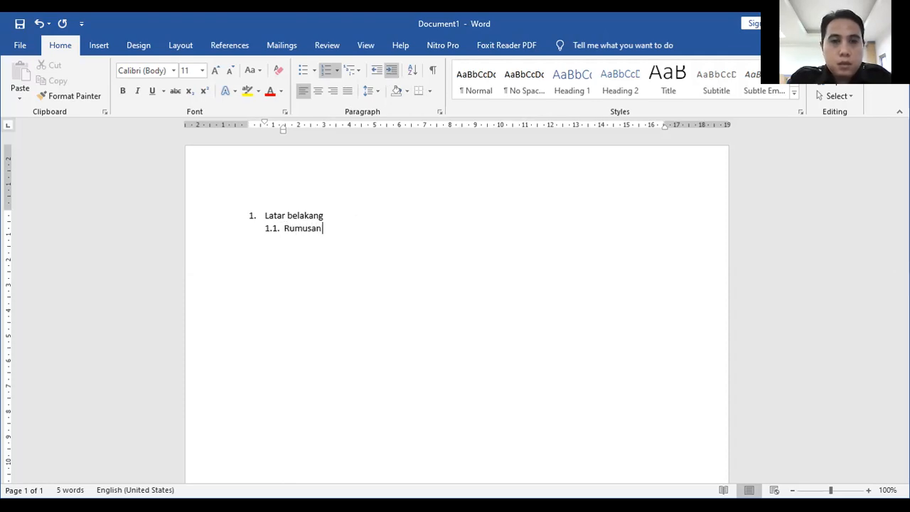
type("lah")
key("Return")
Enter "Tujuan penelitian" as second-level item 1.2 and start the following item.
type("t")
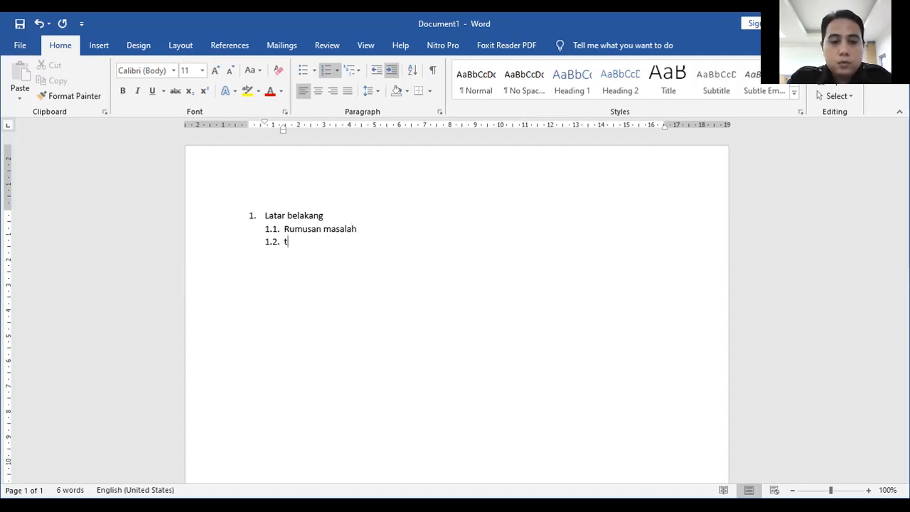
type("ujuan penelitian")
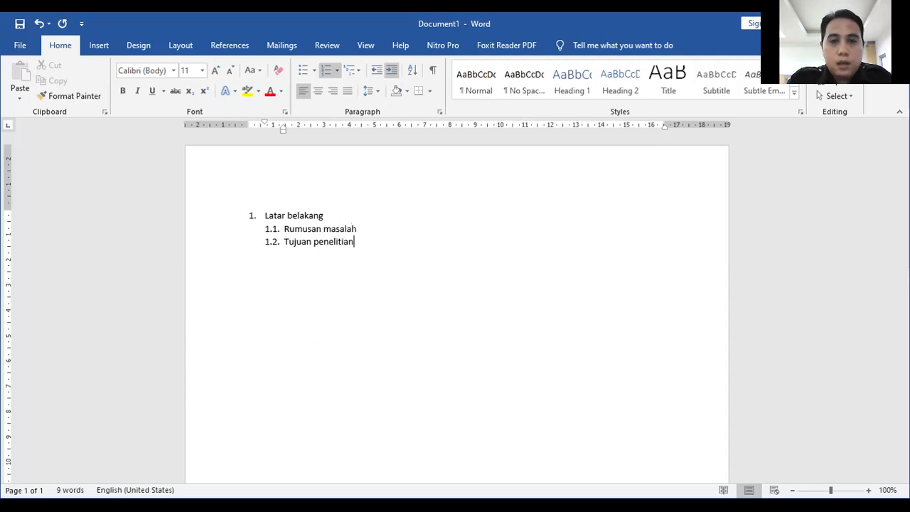
key("Return")
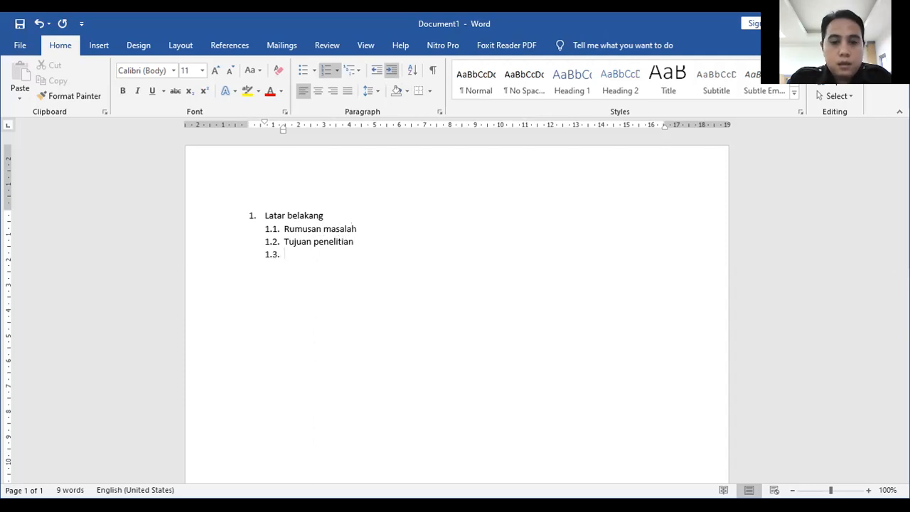
Enter "Manfaat penelitian" as second-level item 1.3 under "Latar belakang" and start a new item.
type("manafa")
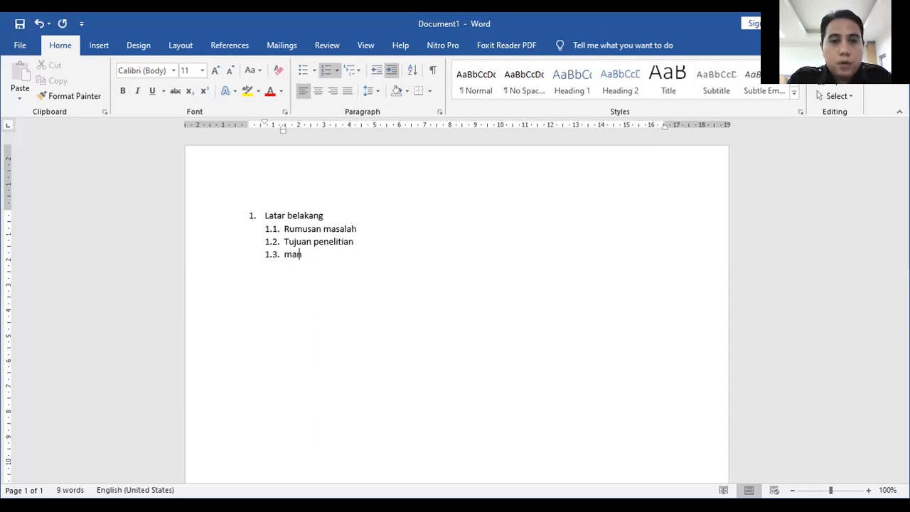
key("BackSpace")
key("BackSpace")
key("BackSpace")
type("faa")
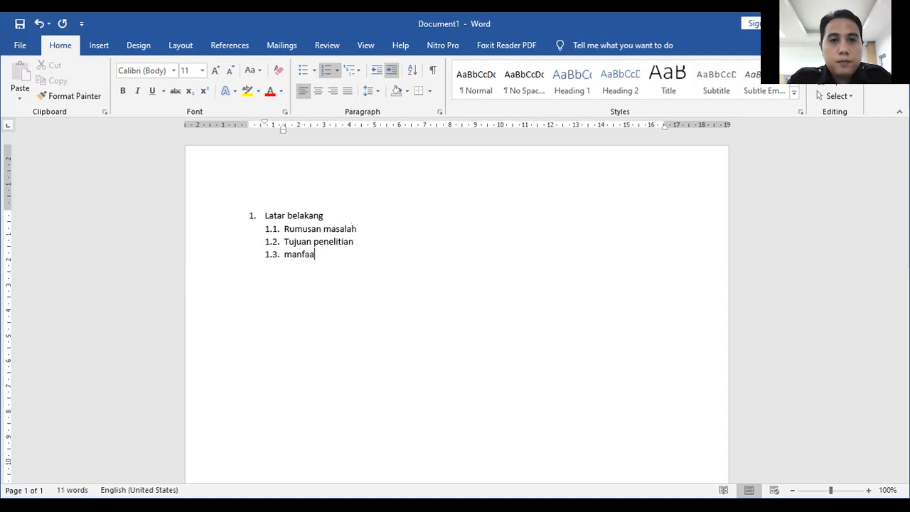
type("t penelitian")
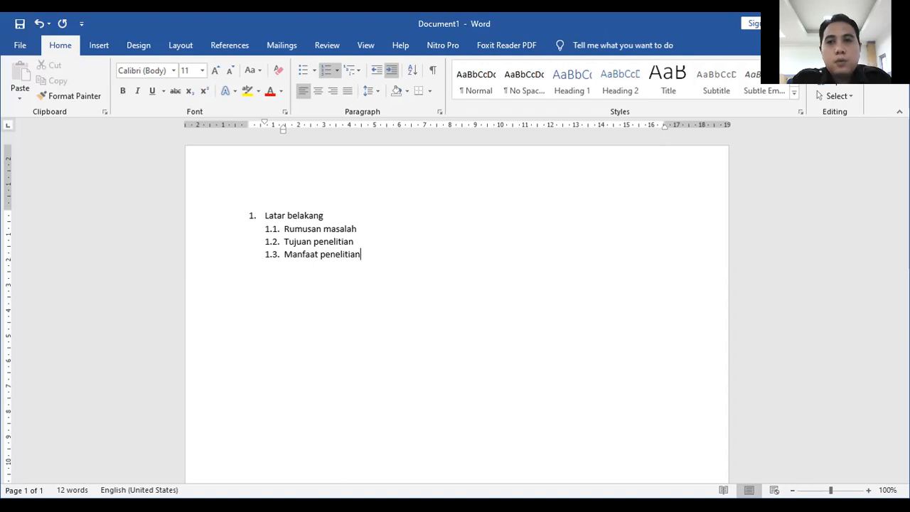
key("Return")
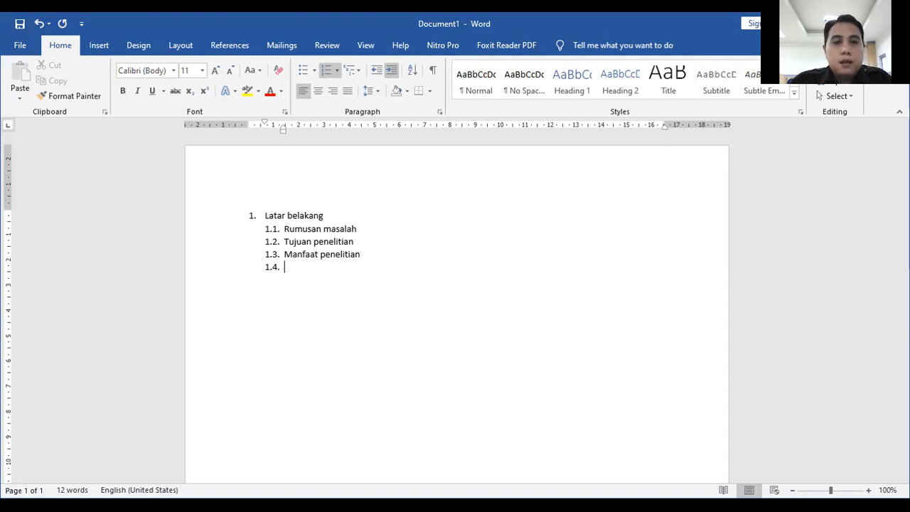
Promote the empty item to the top level and enter "Landasan teori" as item 2.
left_click(377, 74)
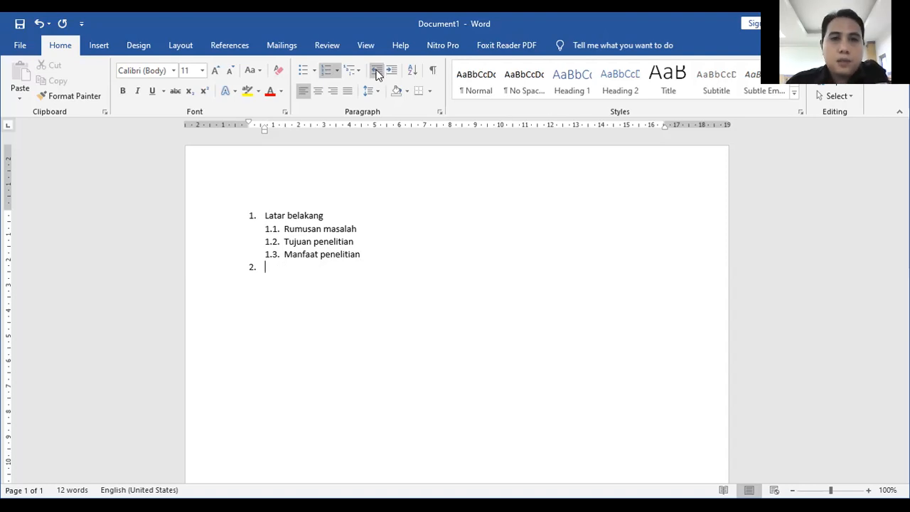
left_click(251, 215)
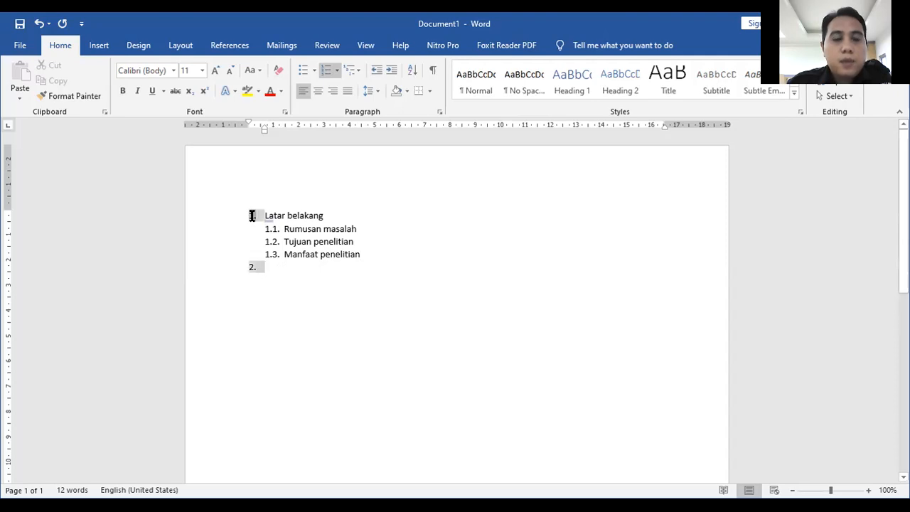
left_click(272, 229)
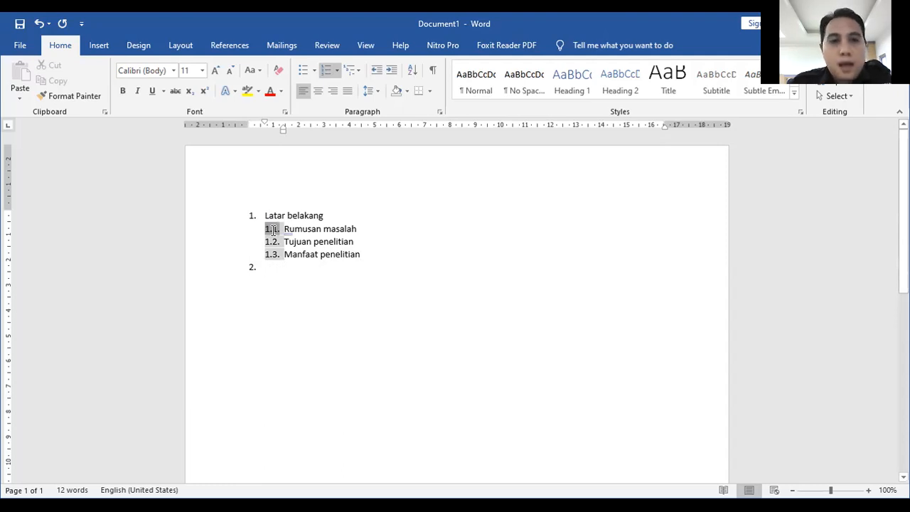
left_click(273, 268)
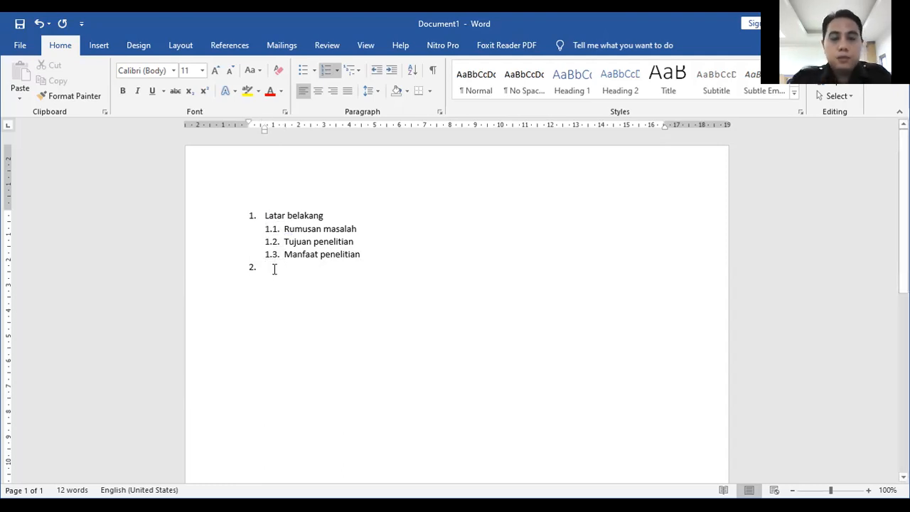
type("P")
key("BackSpace")
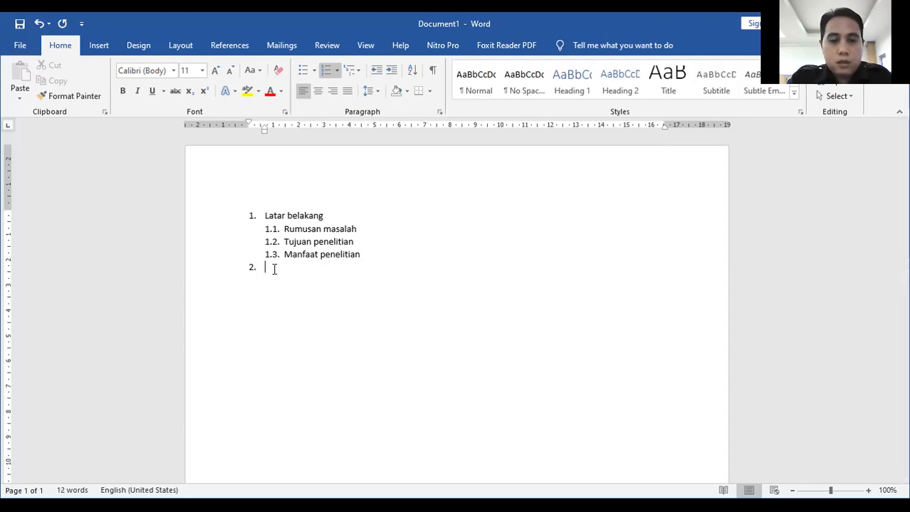
type("Landas")
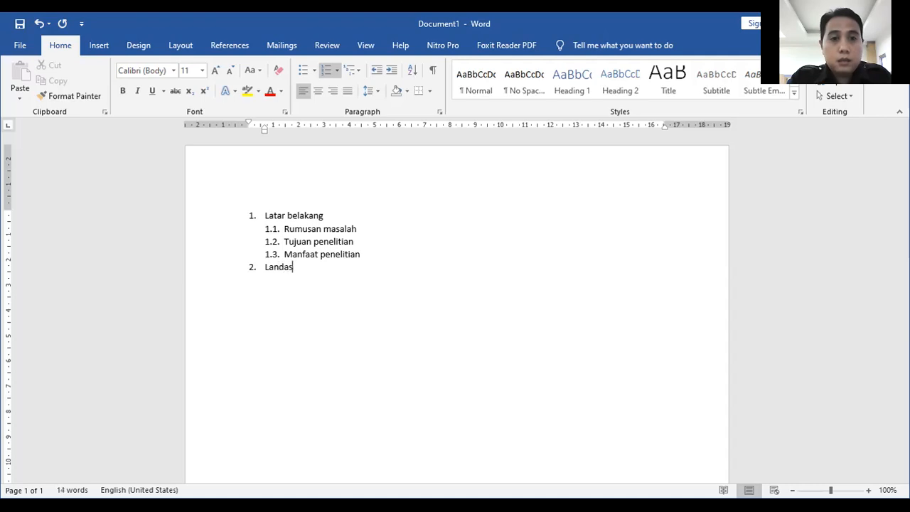
type("an teori")
key("Return")
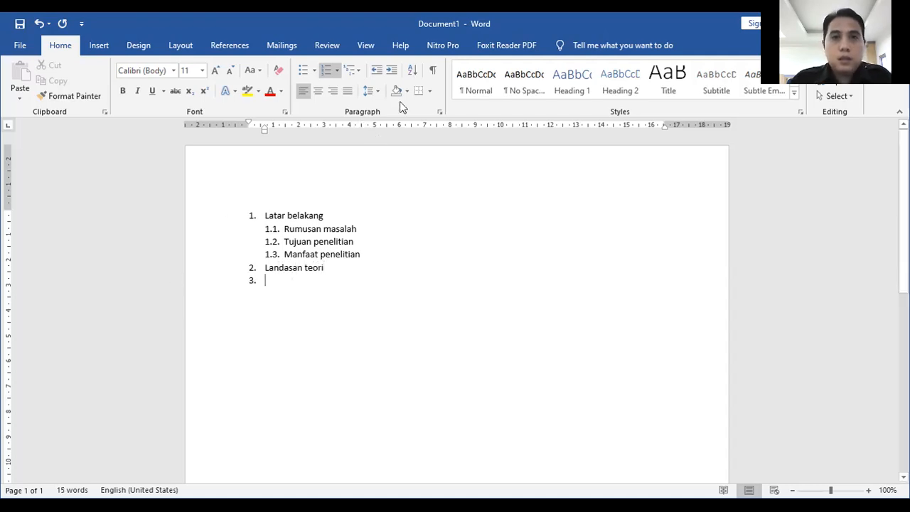
Demote the new item under "Landasan teori" to the second level and enter "Internet" as item 2.1.
left_click(391, 70)
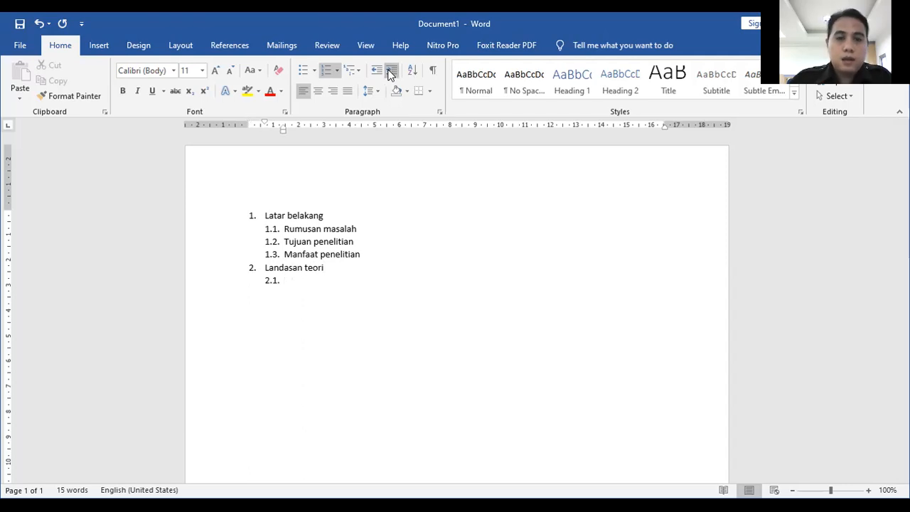
type("hfsdaj")
key("BackSpace")
key("BackSpace")
key("BackSpace")
key("BackSpace")
key("BackSpace")
key("BackSpace")
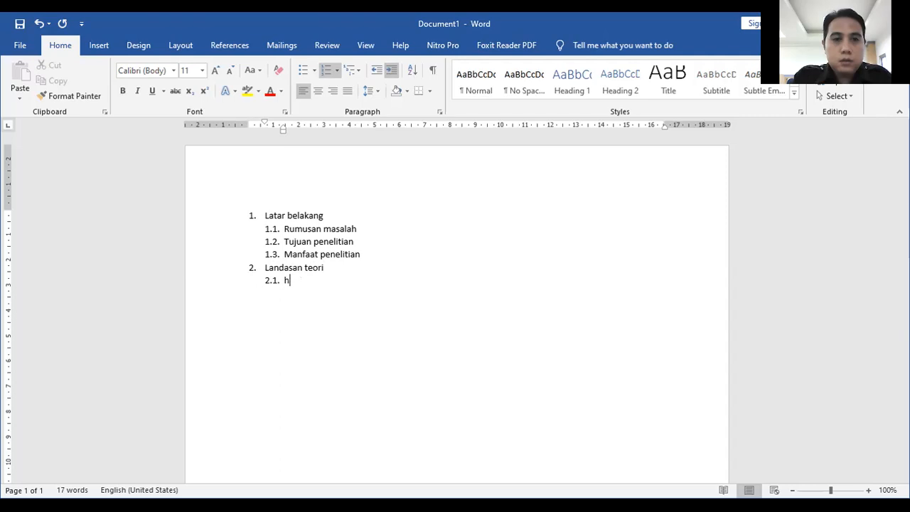
type("internet")
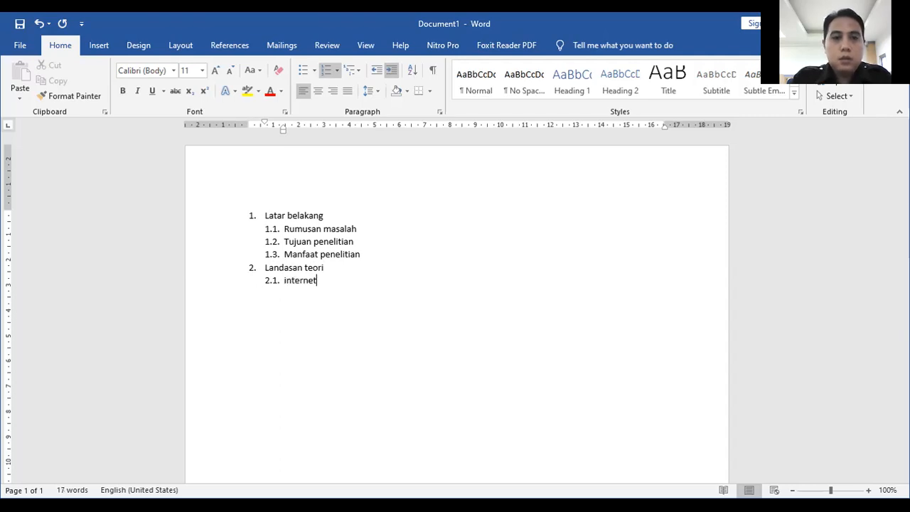
key("Return")
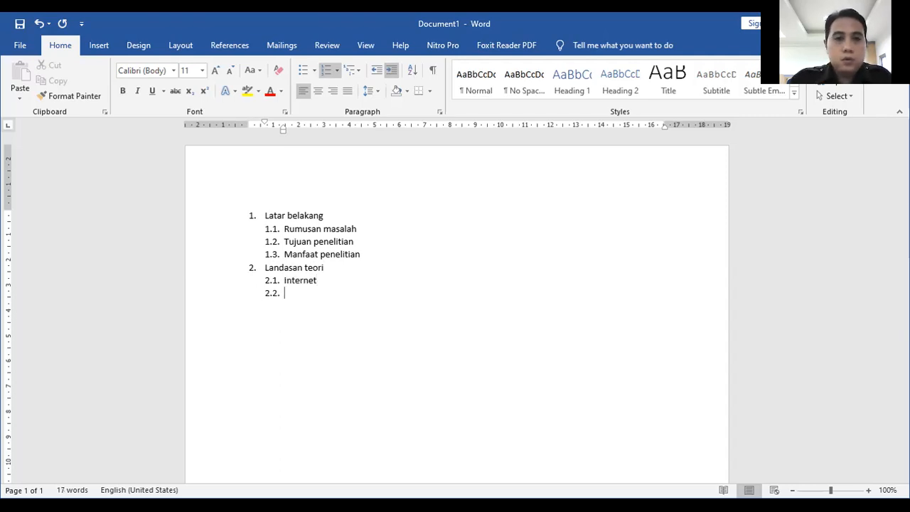
Enter "Web" as second-level item 2.2 under "Landasan teori" and start a new item.
type("werb")
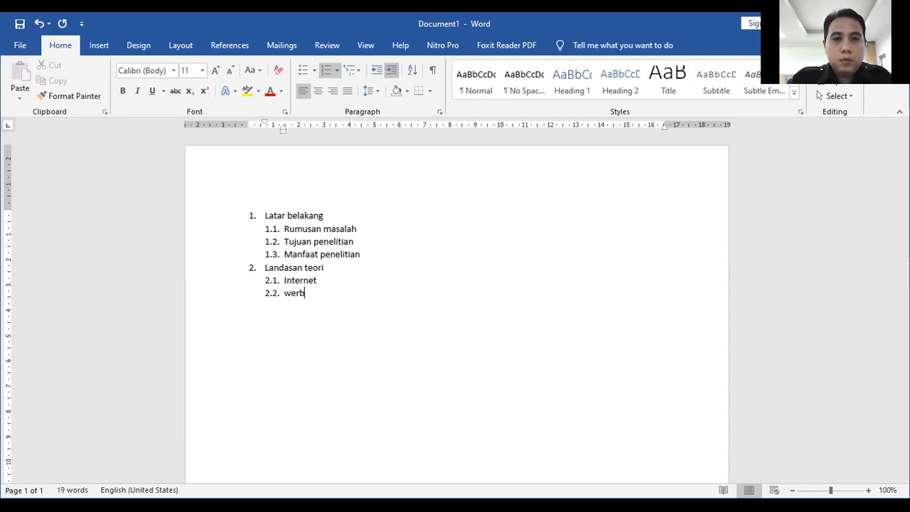
key("BackSpace")
key("BackSpace")
type("b")
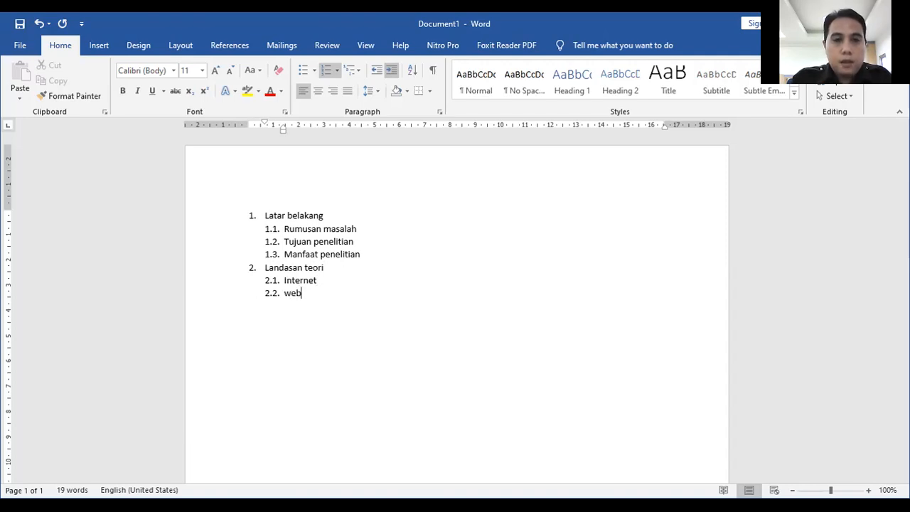
key("Return")
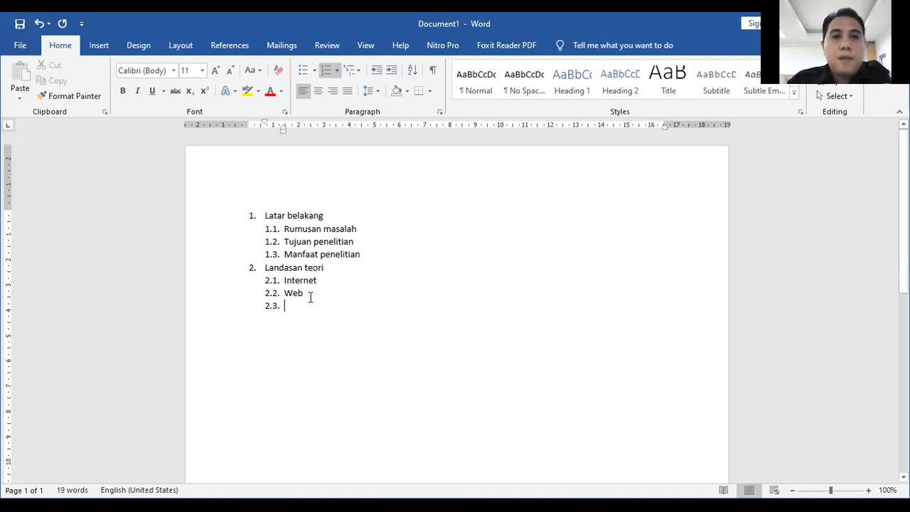
Add "Hgghg" as third-level item 2.2.1 under "Web" and start an empty fourth-level item 2.2.1.1 beneath it.
left_click(391, 71)
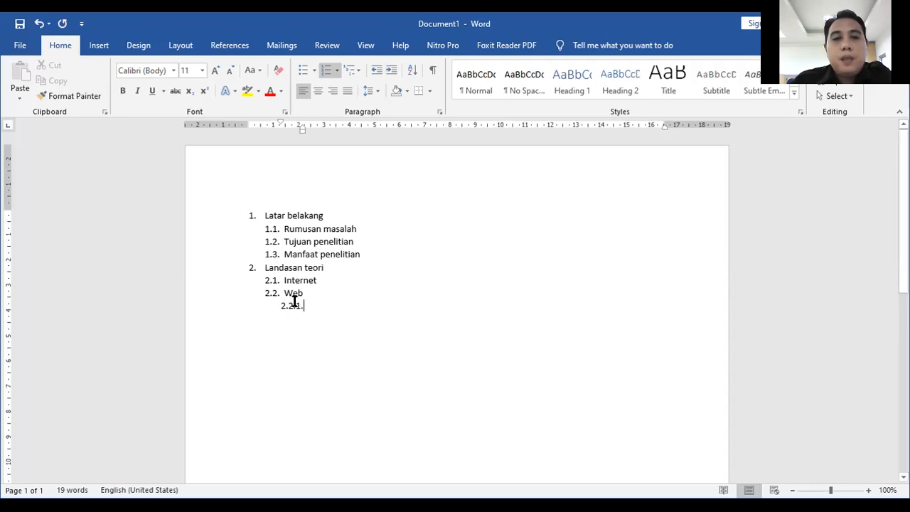
left_click(270, 292)
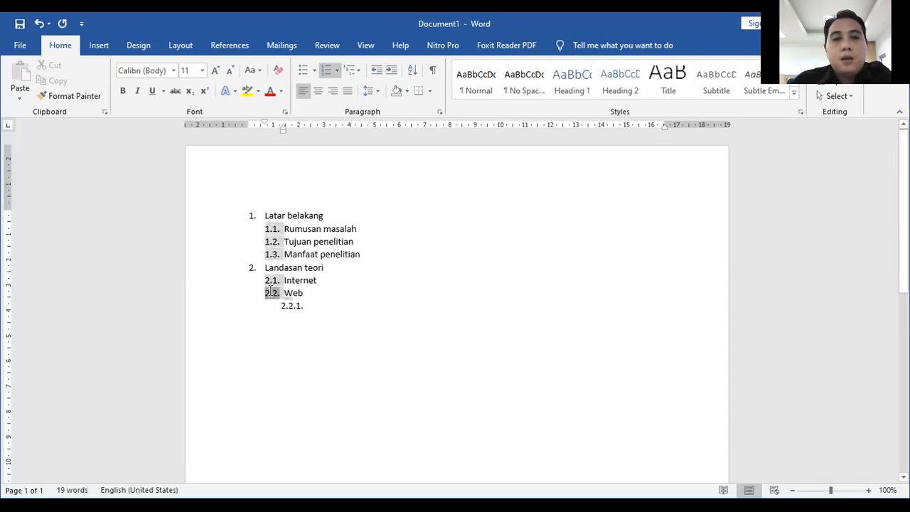
left_click(271, 280)
left_click(311, 307)
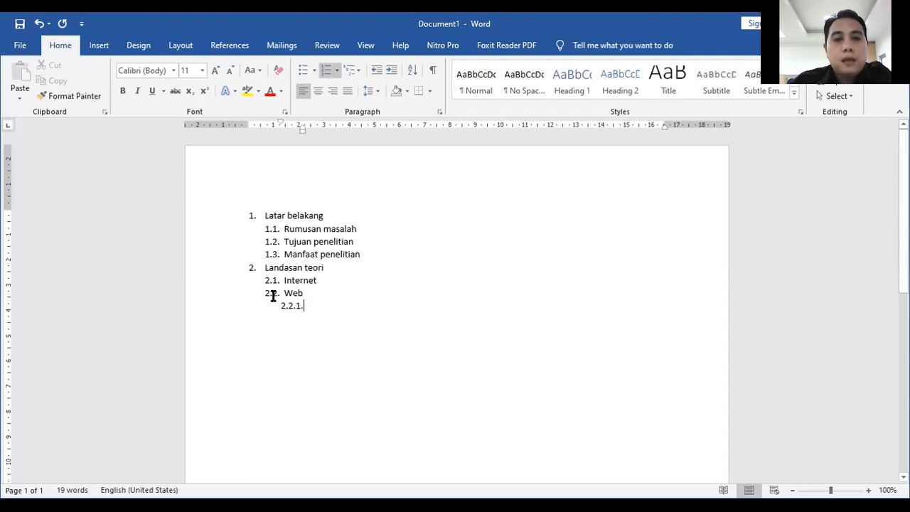
left_click_drag(285, 293, 304, 308)
left_click(309, 310)
type("Hgghg")
key("Return")
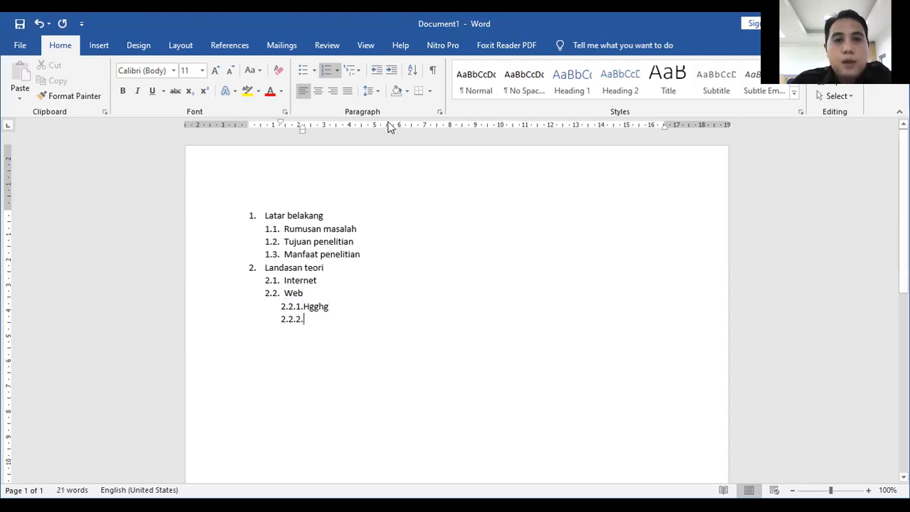
left_click(392, 70)
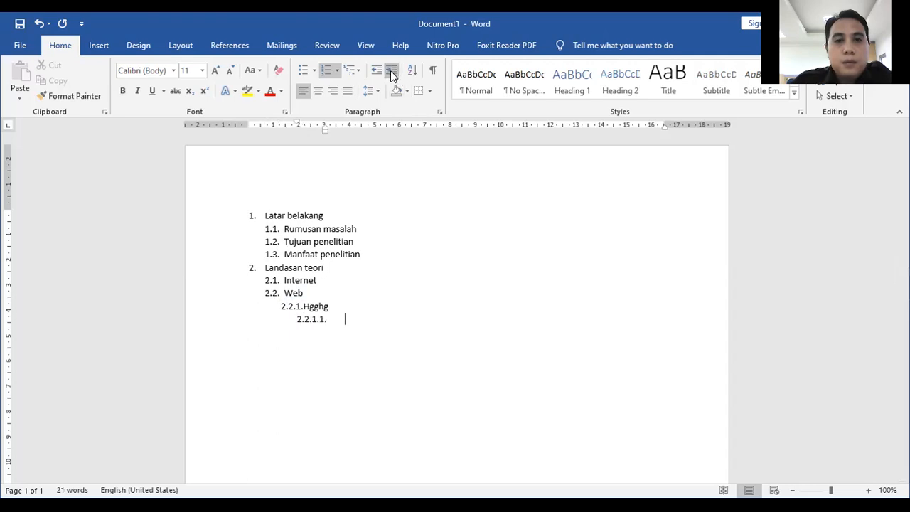
Enter "Hghgh" and "Kjkj" as fourth-level items 2.2.1.1 and 2.2.1.2, and demote a new empty item to the fifth level.
type("hghgh")
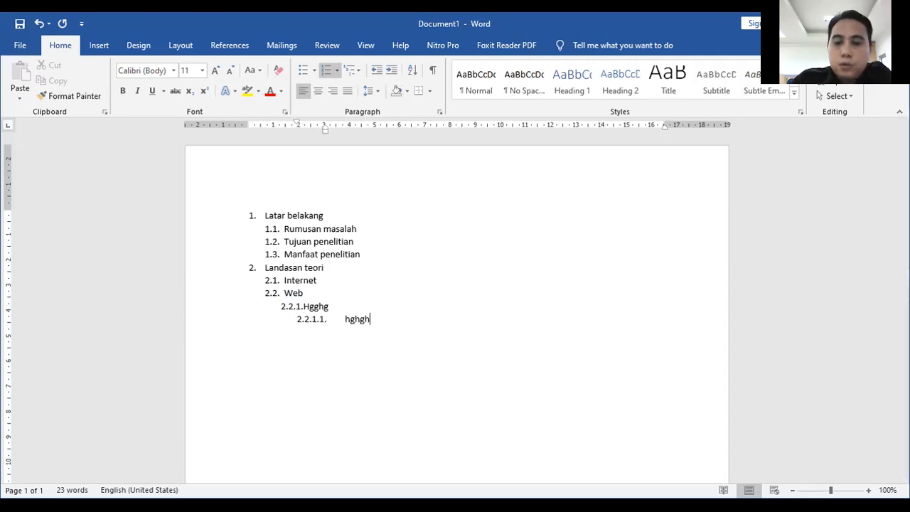
key("Return")
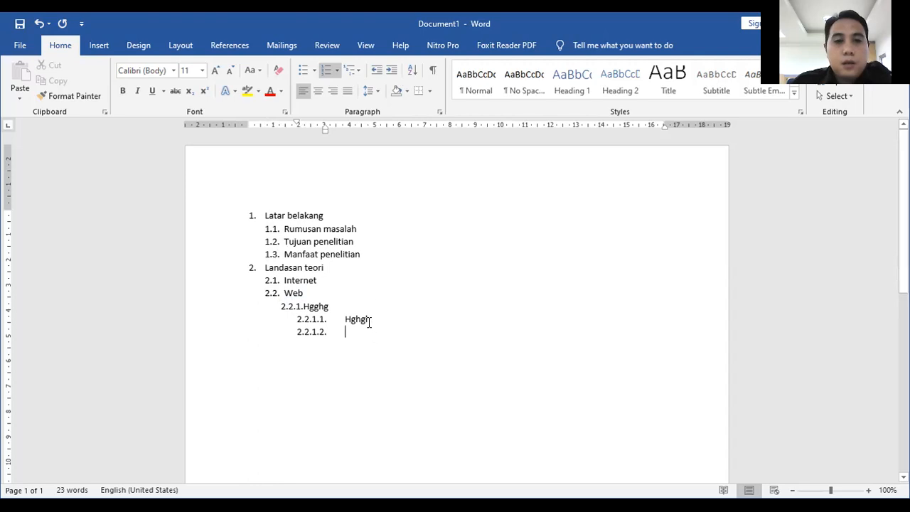
type("kjkj")
key("shift+Return")
left_click(392, 337)
key("Return")
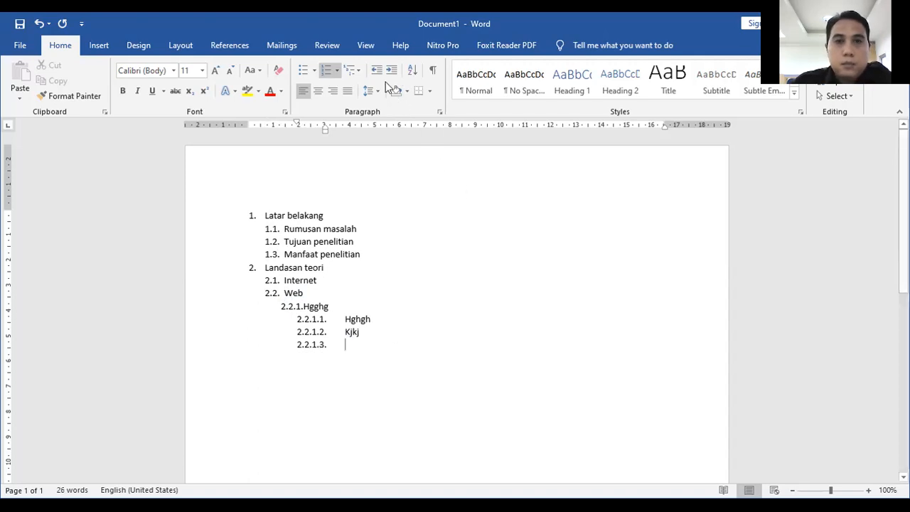
left_click(392, 69)
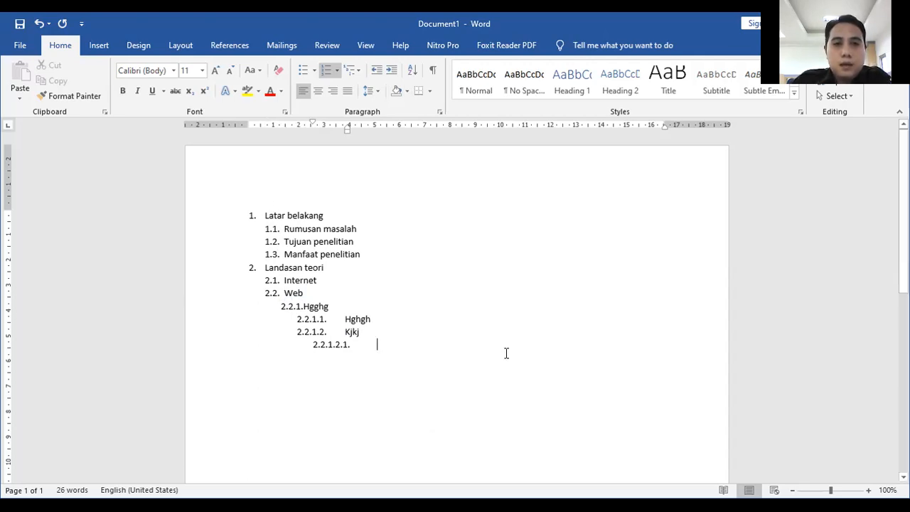
Delete the entire outline and remove the leftover list number from the empty paragraph.
key("ctrl+a")
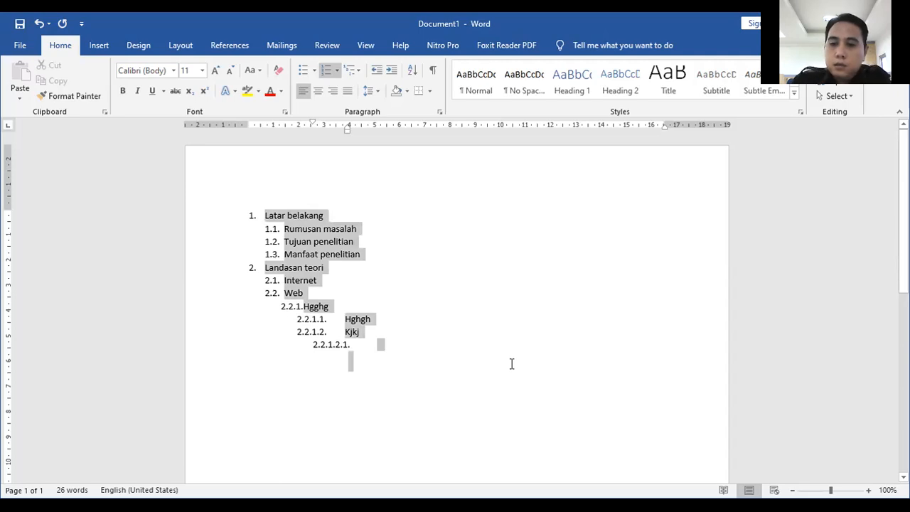
key("Delete")
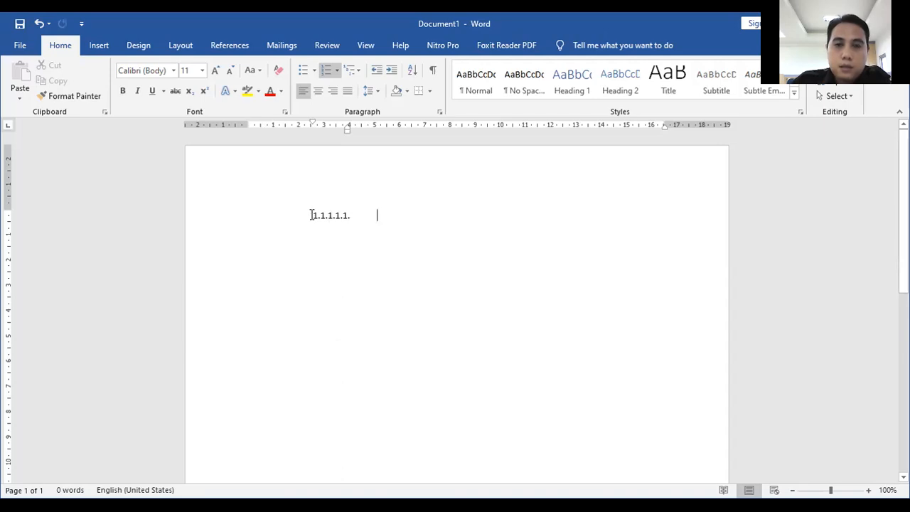
key("BackSpace")
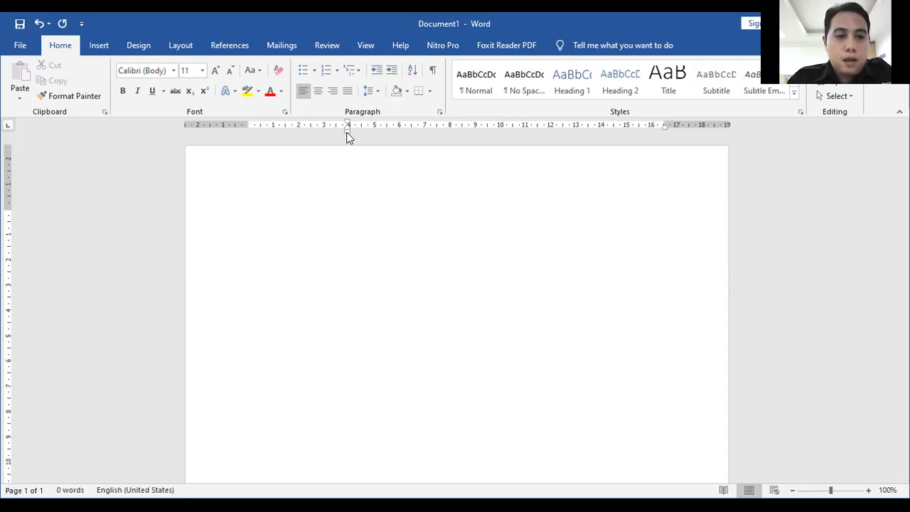
Insert a page break in the empty document to add a second blank page.
scroll(455, 353, "down", 10)
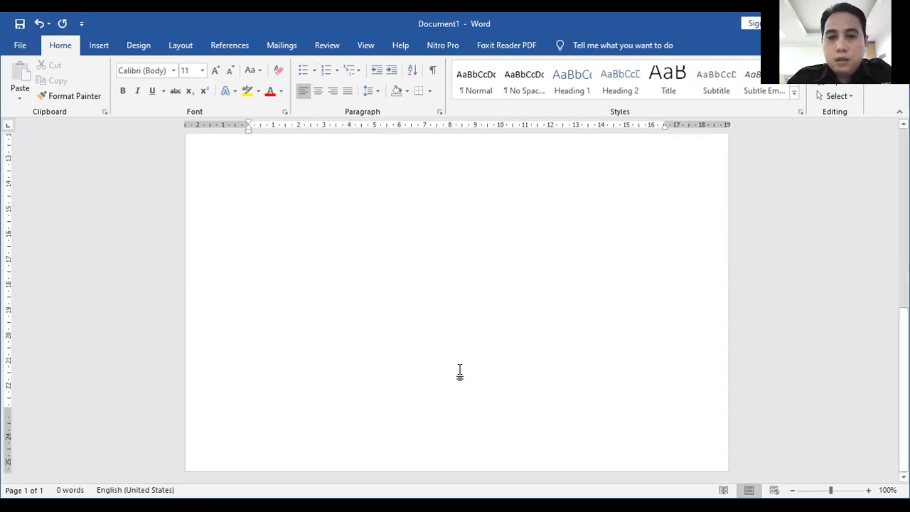
scroll(398, 315, "up", 10)
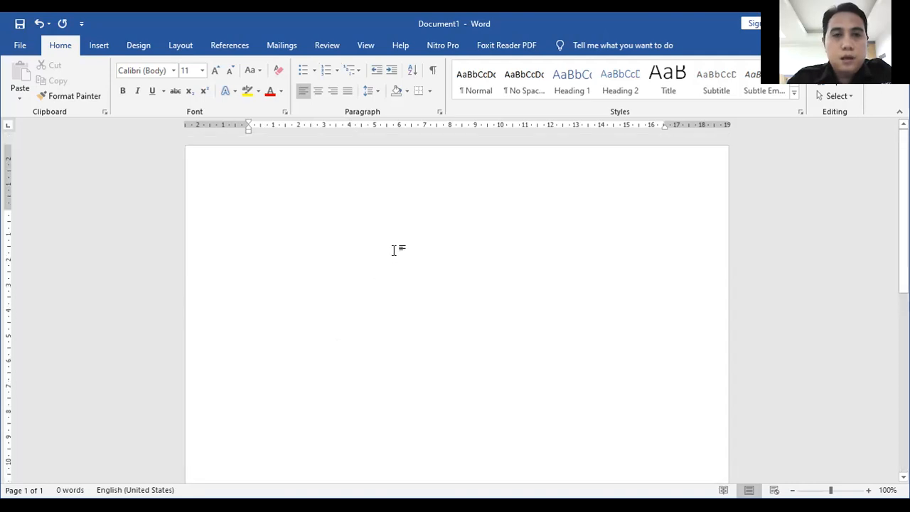
scroll(393, 270, "down", 5)
scroll(394, 270, "up", 3)
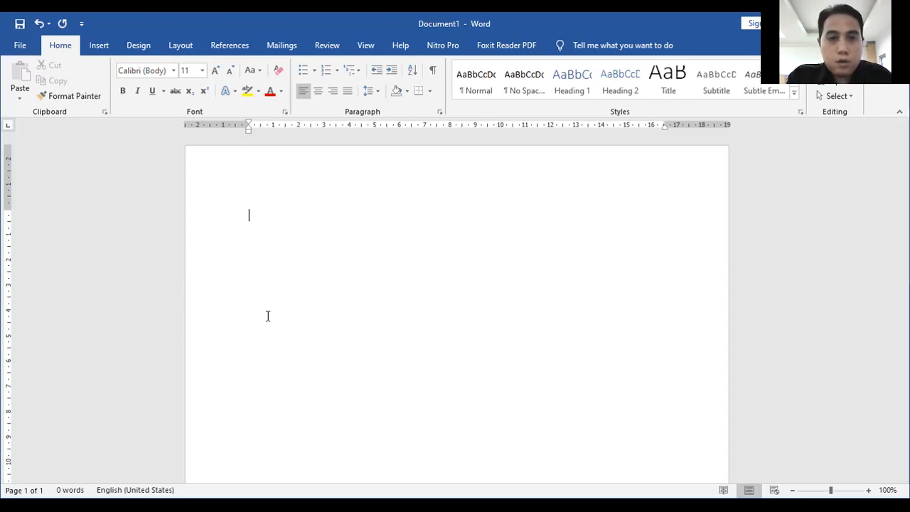
key("ctrl+Return")
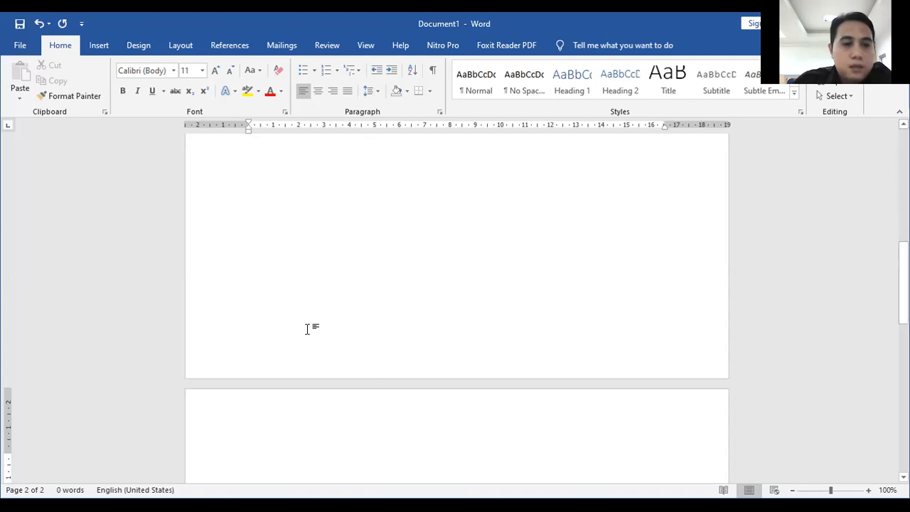
scroll(308, 328, "up", 10)
scroll(309, 329, "up", 1)
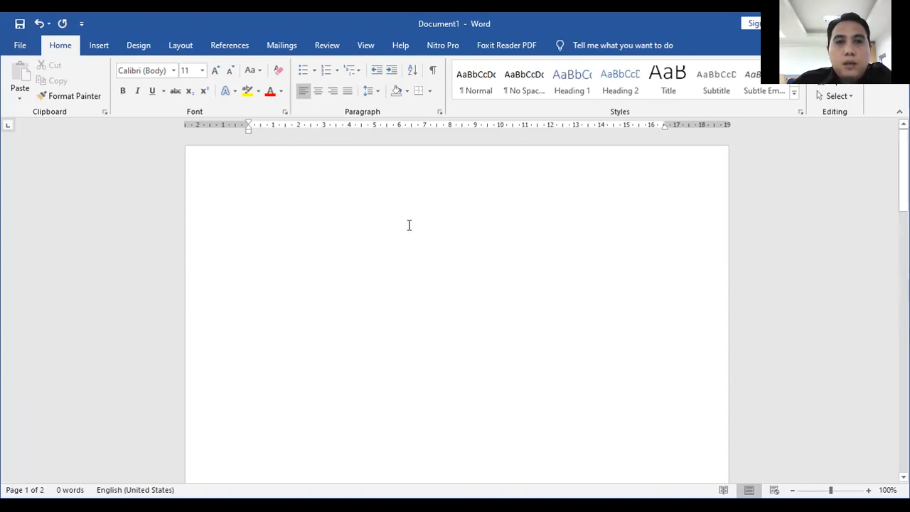
scroll(425, 240, "down", 4)
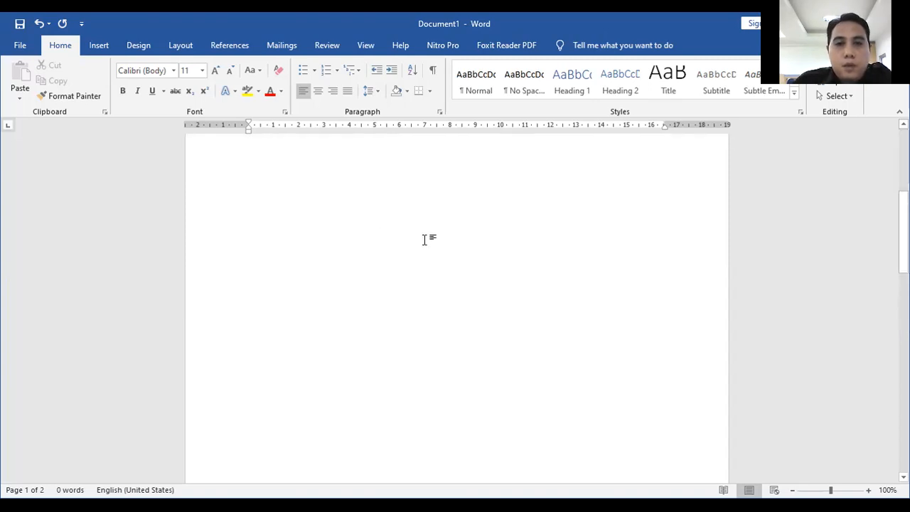
scroll(424, 240, "down", 6)
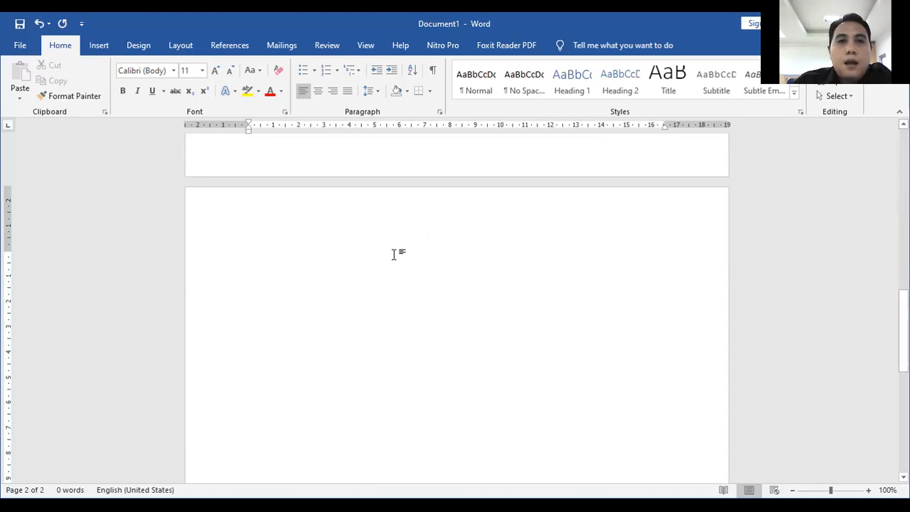
scroll(393, 255, "up", 8)
scroll(393, 255, "up", 1)
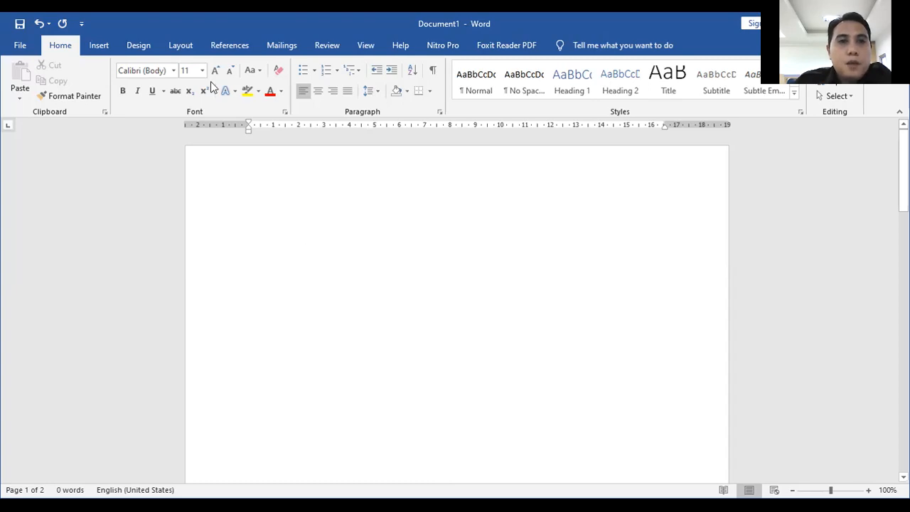
Change the page orientation of the document to Landscape.
left_click(182, 46)
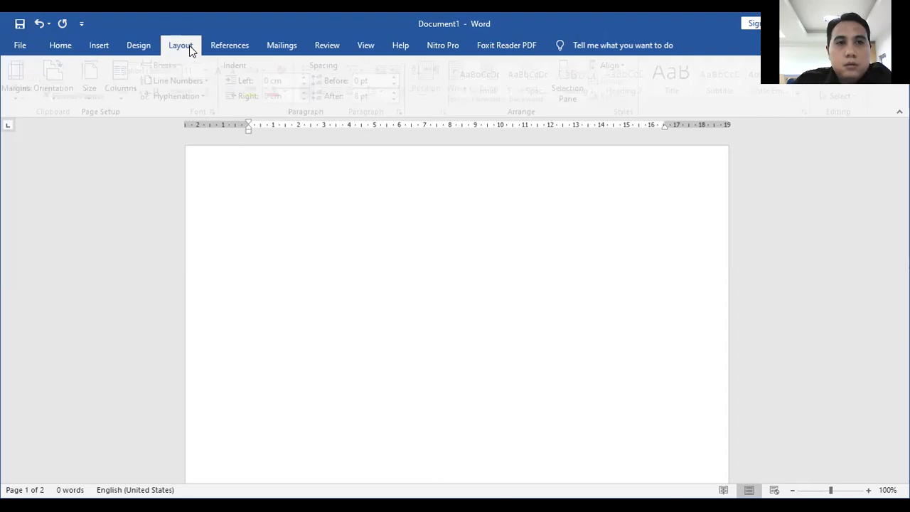
left_click(61, 98)
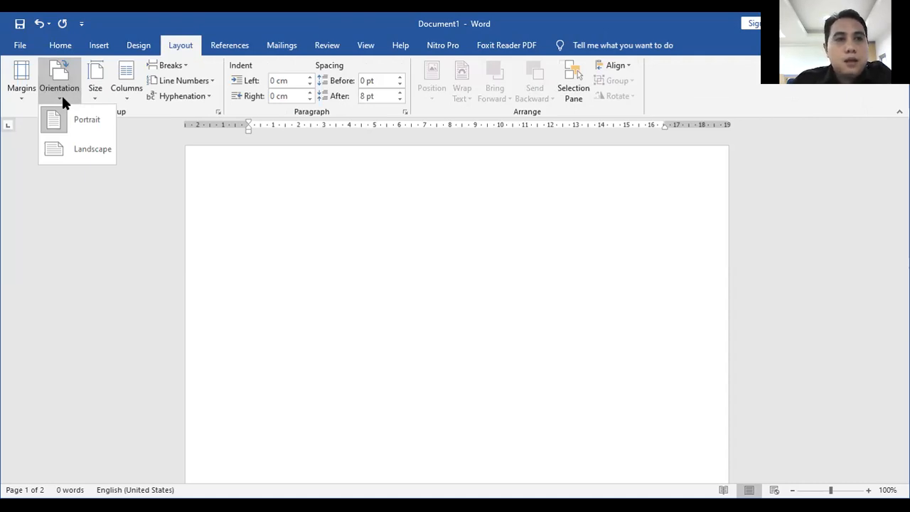
left_click(93, 150)
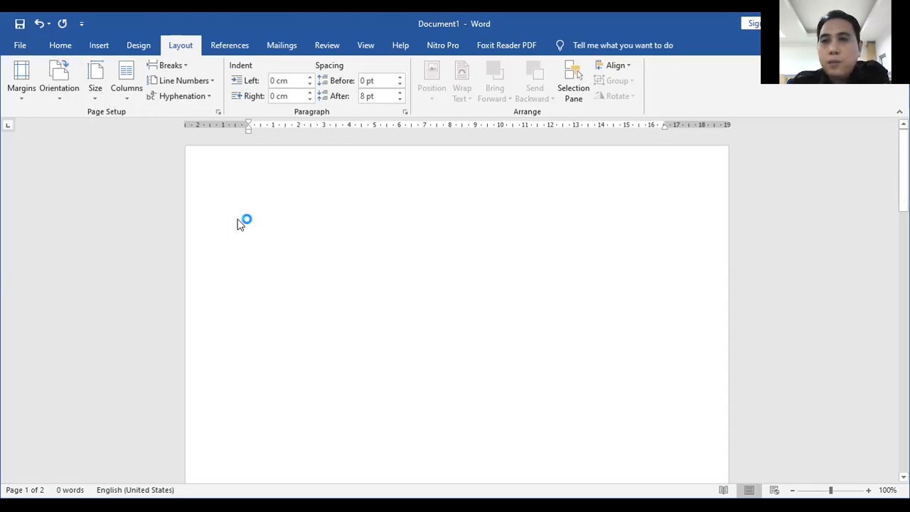
Examine both pages to see which of them the orientation change applies to.
scroll(432, 256, "down", 1)
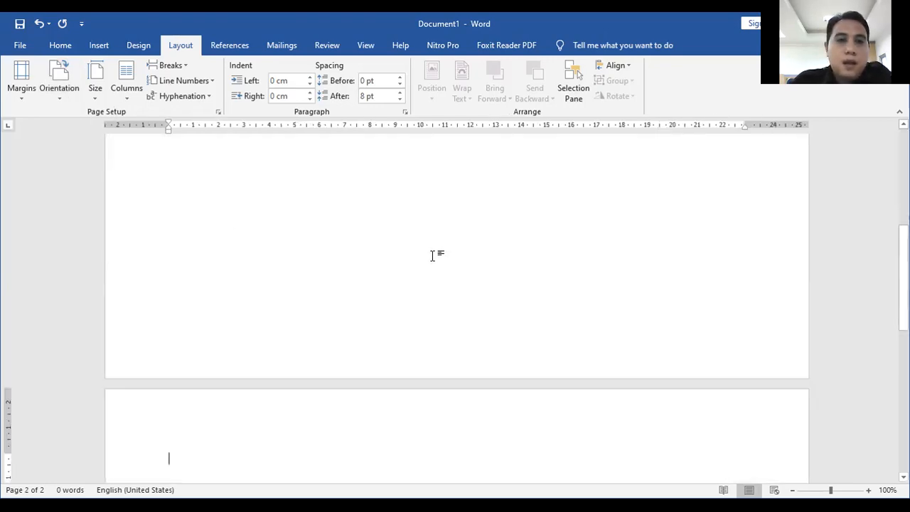
scroll(270, 244, "up", 3)
scroll(278, 296, "down", 1)
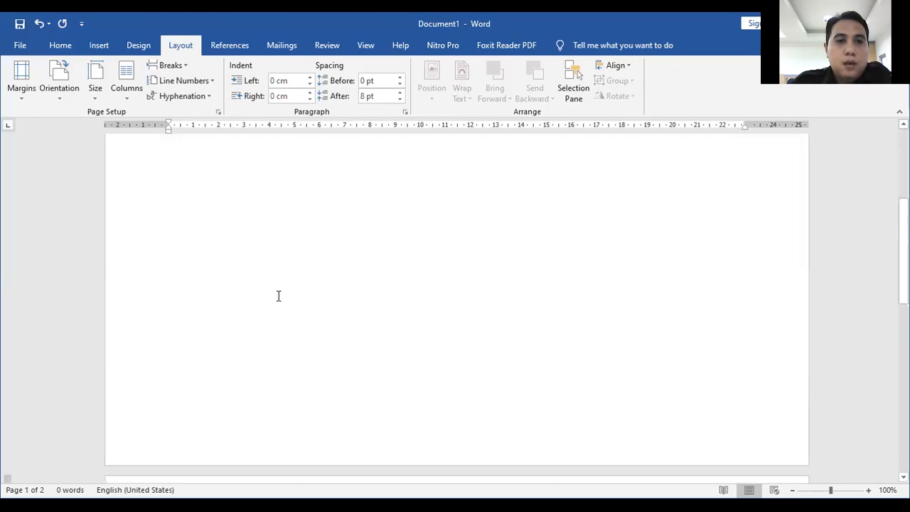
scroll(263, 284, "down", 5)
scroll(263, 284, "down", 1)
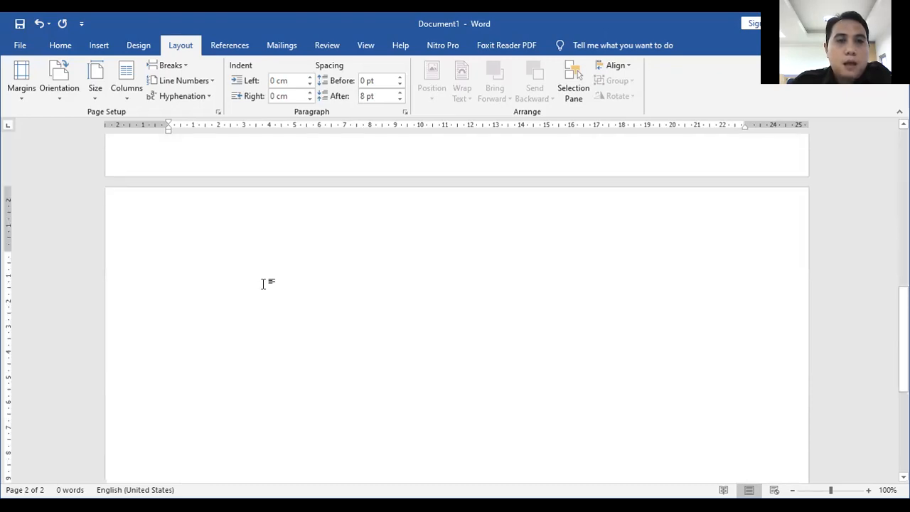
scroll(263, 284, "down", 1)
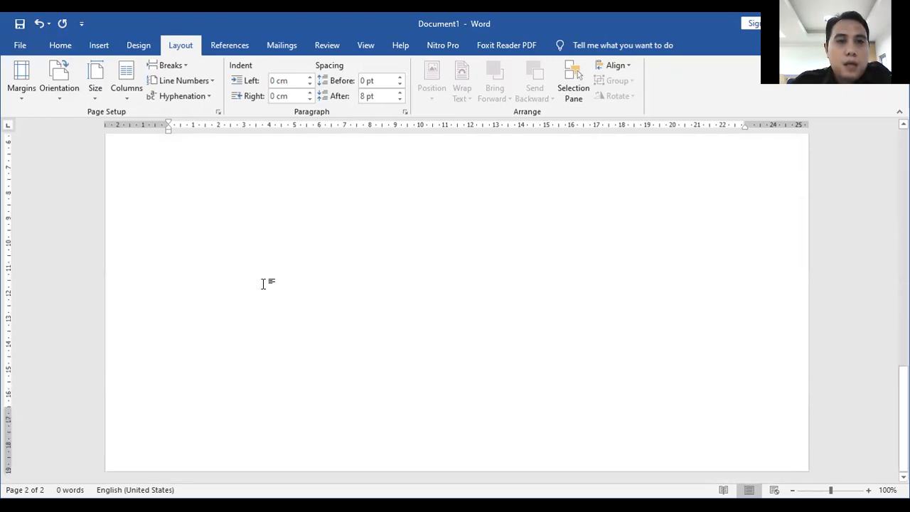
scroll(235, 187, "up", 1)
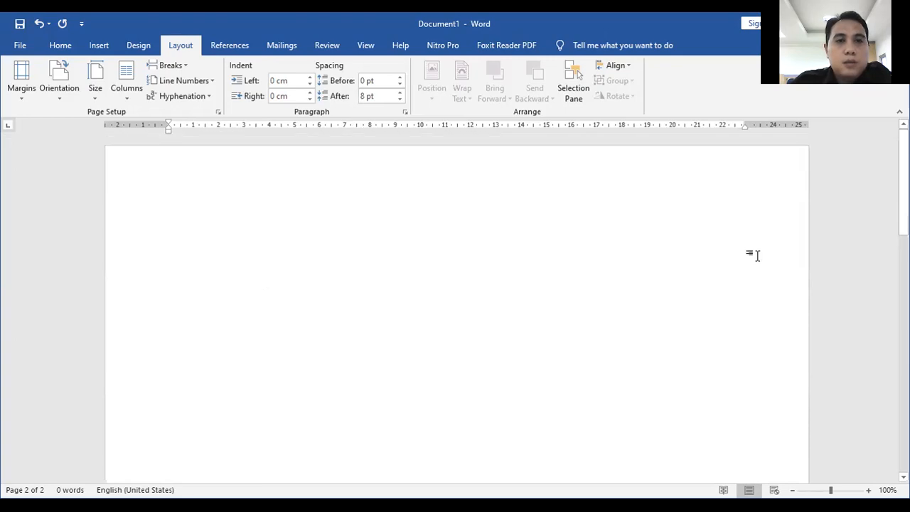
scroll(399, 320, "up", 4)
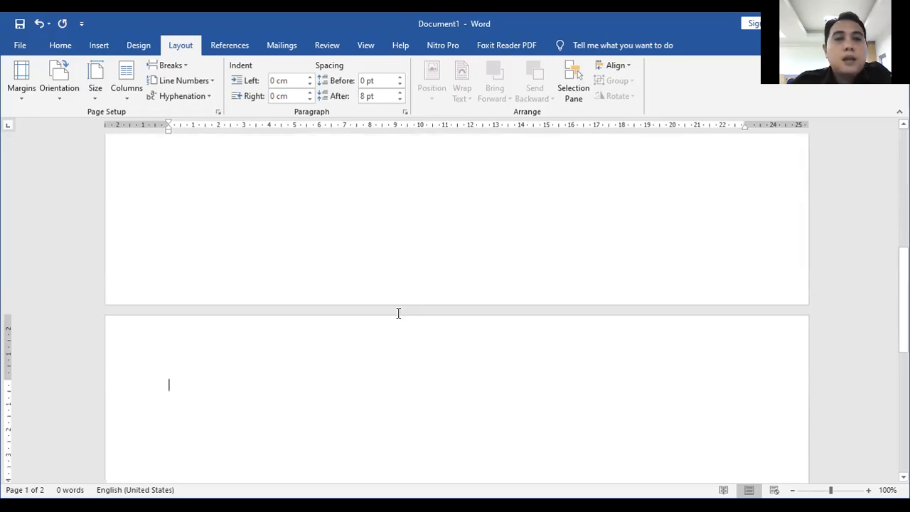
scroll(398, 311, "down", 4)
scroll(253, 211, "up", 1)
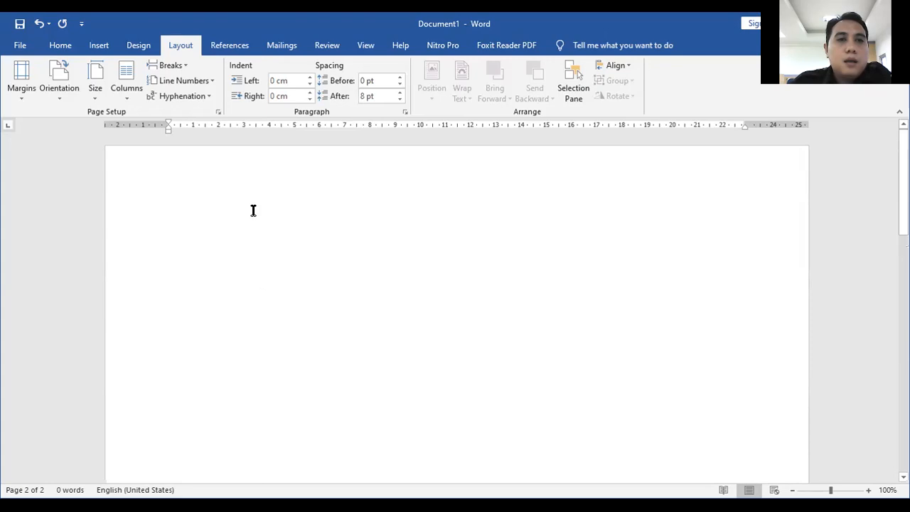
Insert a Next Page section break at the start of the first page so the second page belongs to a new section.
left_click(253, 210)
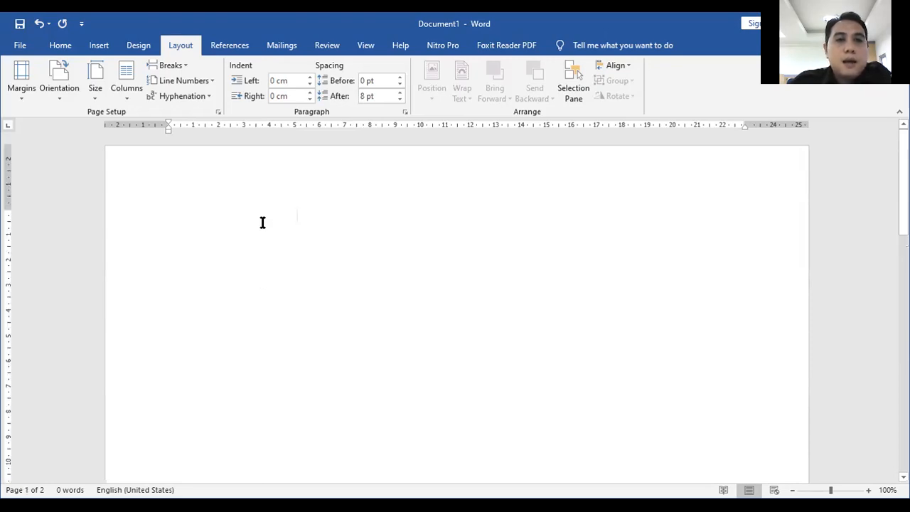
scroll(311, 234, "down", 15)
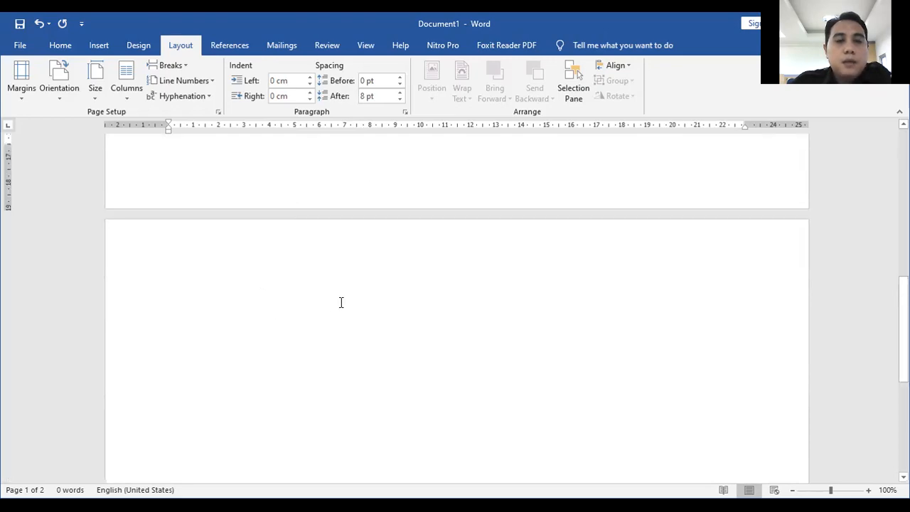
scroll(342, 301, "up", 10)
scroll(341, 301, "up", 3)
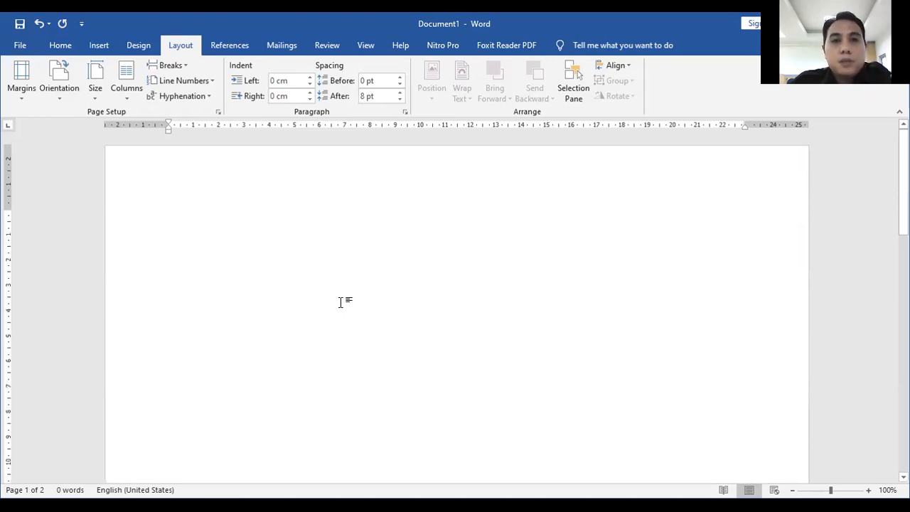
left_click(189, 67)
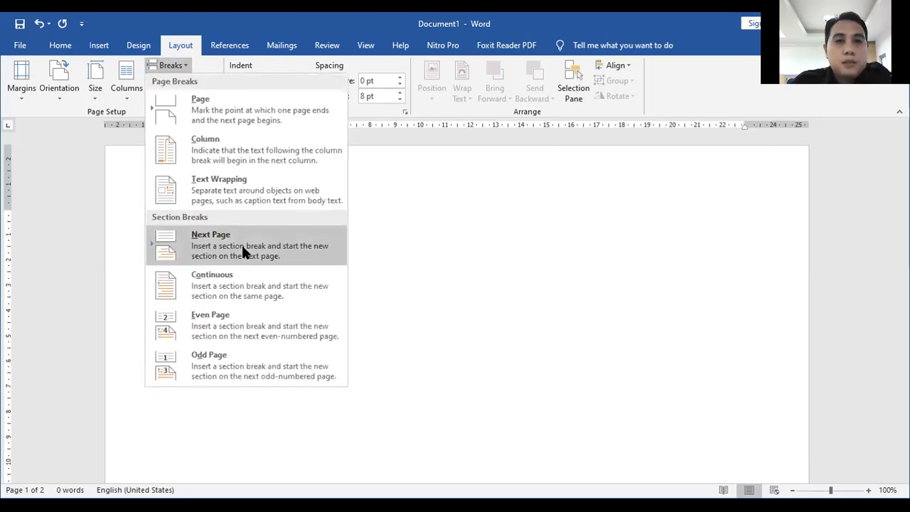
left_click(296, 260)
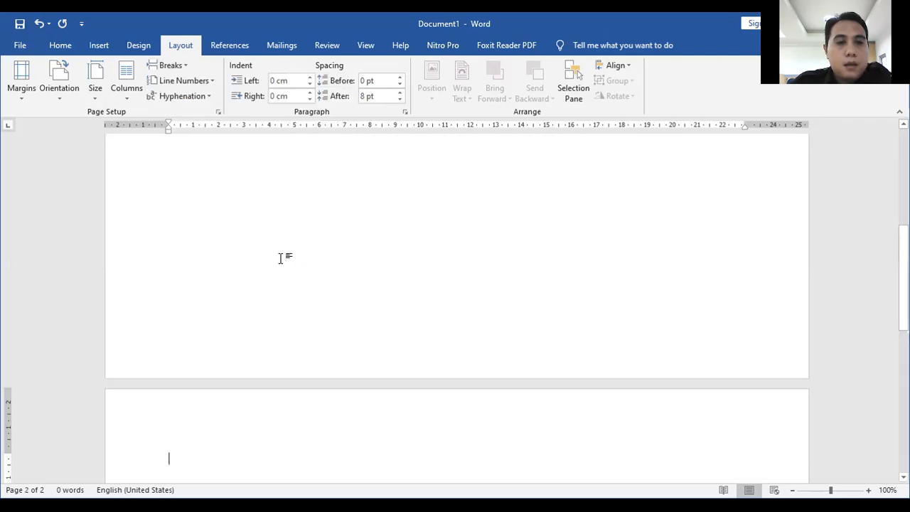
scroll(280, 256, "down", 3)
scroll(265, 200, "up", 2)
Set only the second page's section to Portrait orientation, leaving the first page in Landscape.
left_click(266, 198)
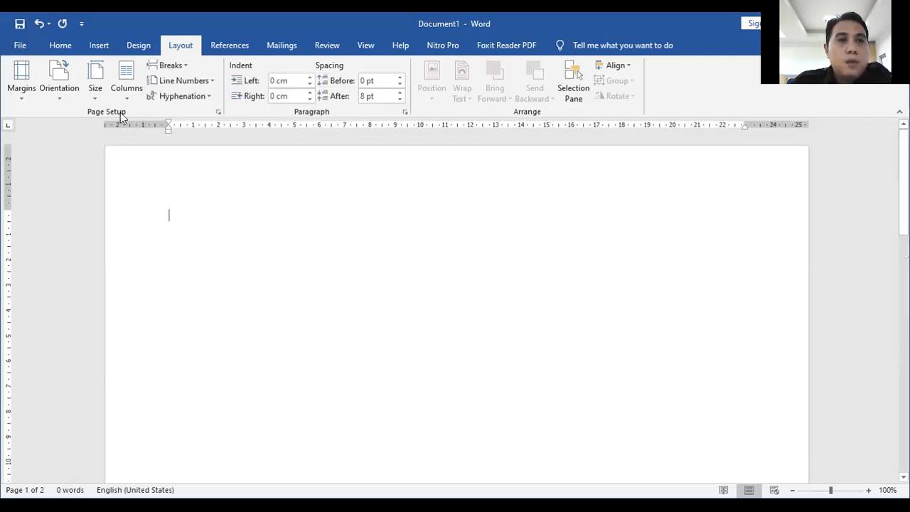
left_click(62, 103)
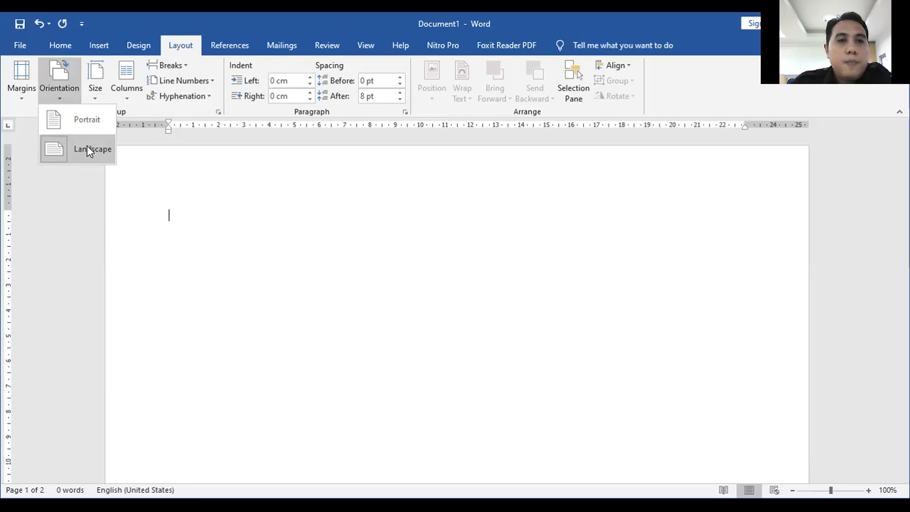
scroll(336, 247, "down", 5)
scroll(298, 218, "down", 3)
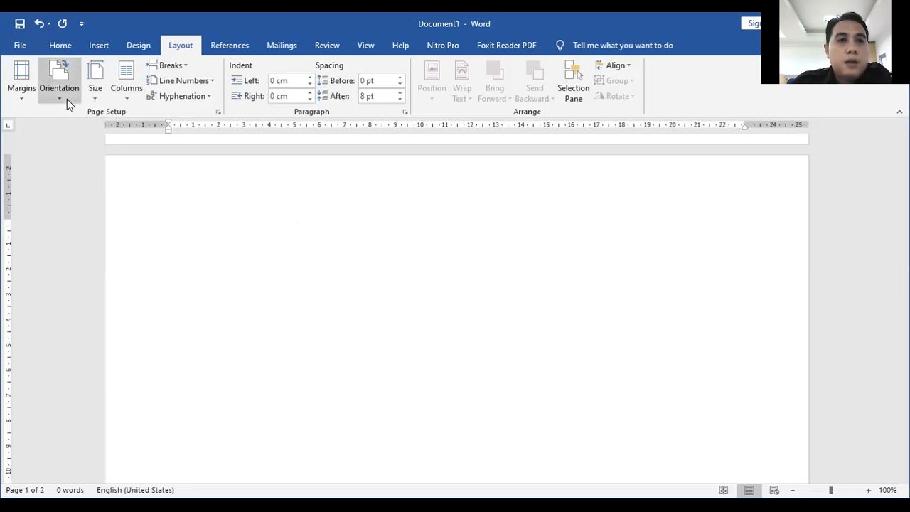
left_click(557, 372)
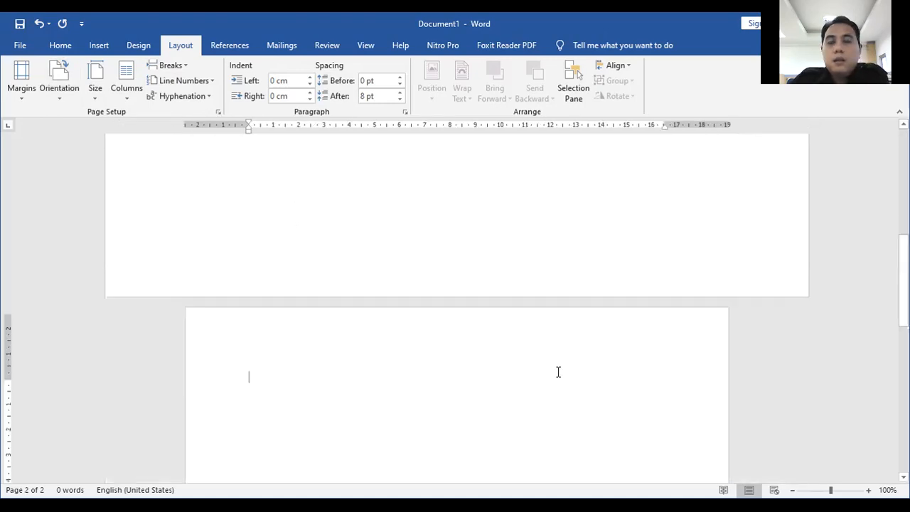
scroll(557, 372, "up", 5)
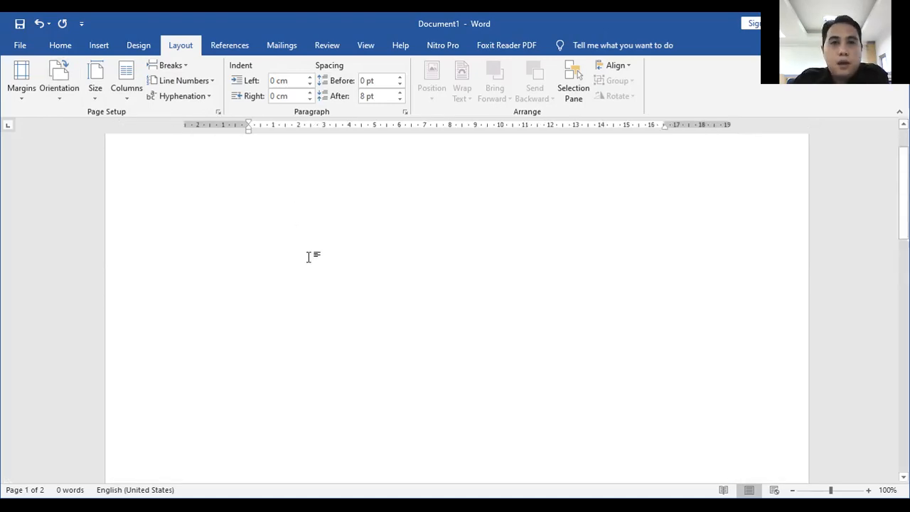
Examine both pages to compare the Landscape orientation of the first section with the Portrait orientation of the second.
scroll(193, 242, "up", 2)
scroll(279, 242, "down", 3)
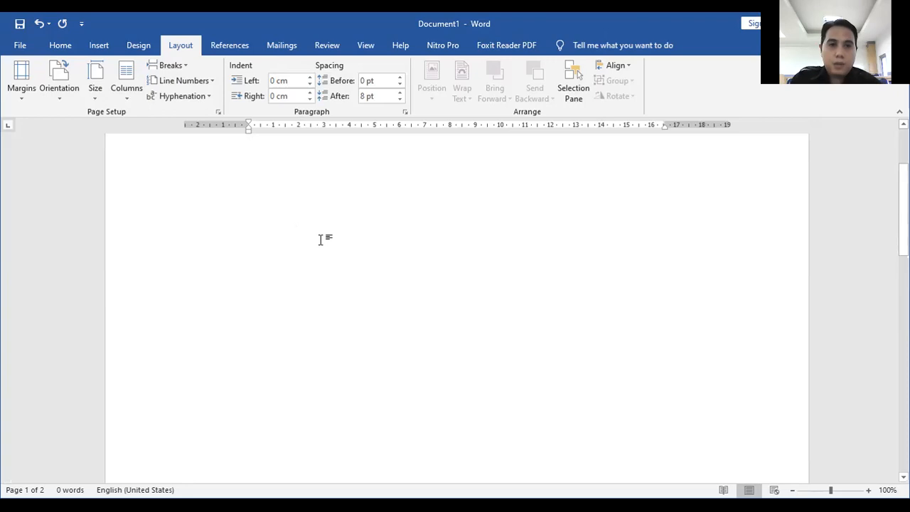
scroll(689, 212, "down", 3)
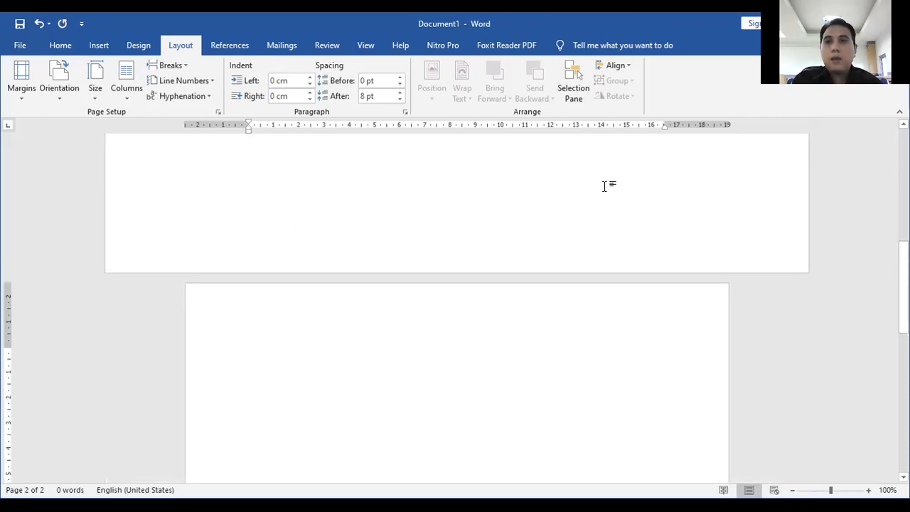
scroll(468, 339, "down", 3)
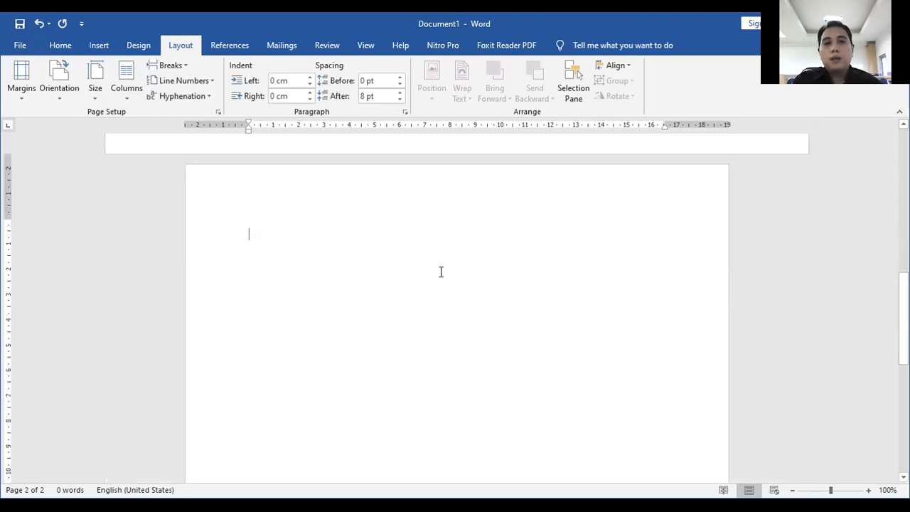
scroll(456, 377, "down", 5)
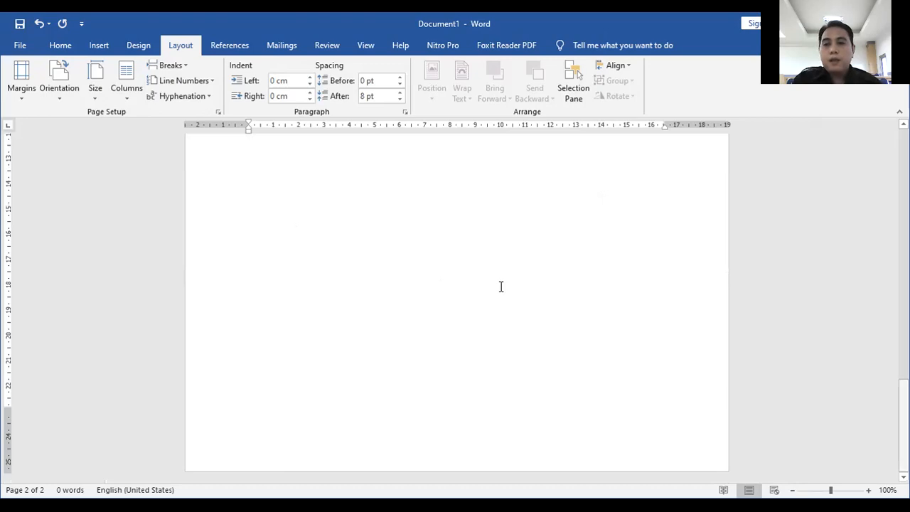
scroll(455, 318, "up", 10)
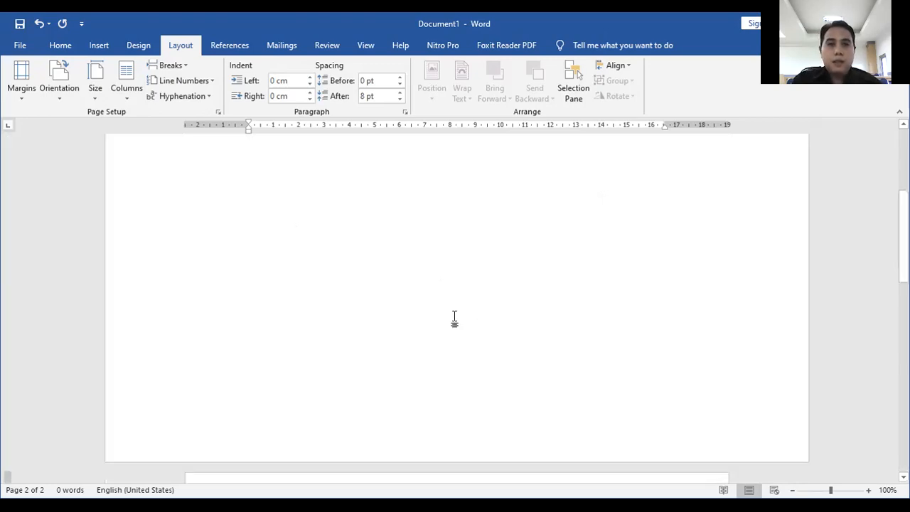
scroll(455, 318, "up", 10)
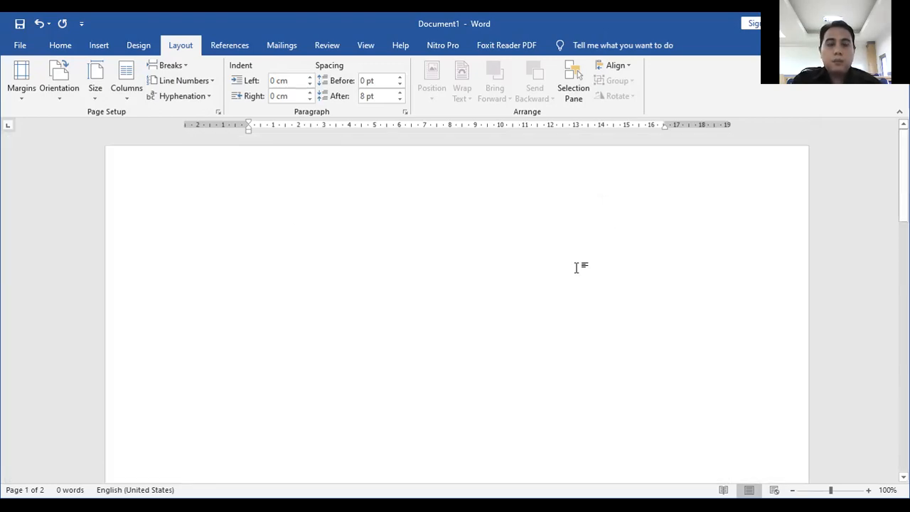
scroll(346, 257, "down", 3)
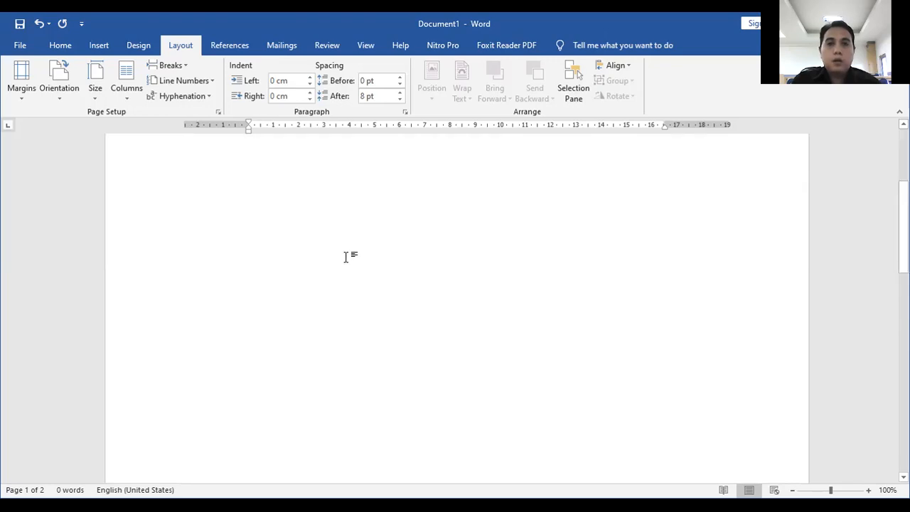
scroll(347, 256, "down", 3)
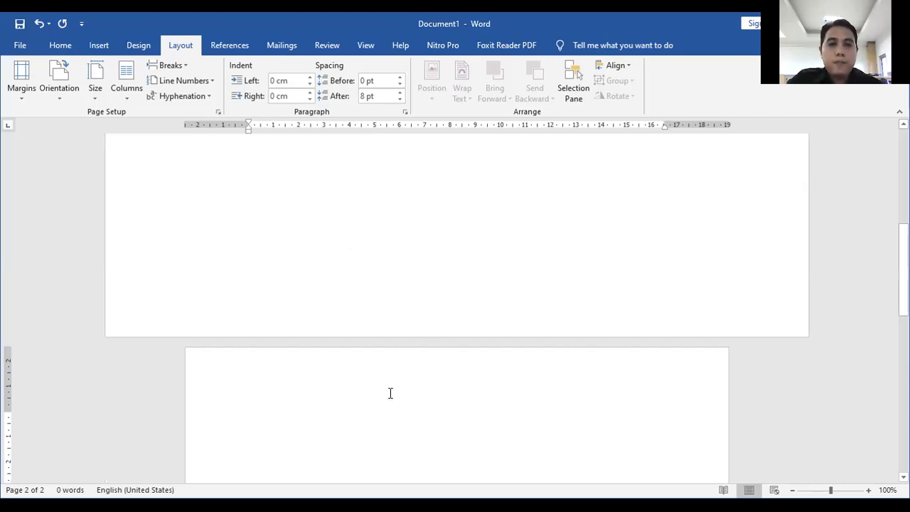
scroll(349, 285, "down", 5)
scroll(345, 282, "up", 4)
scroll(344, 283, "up", 8)
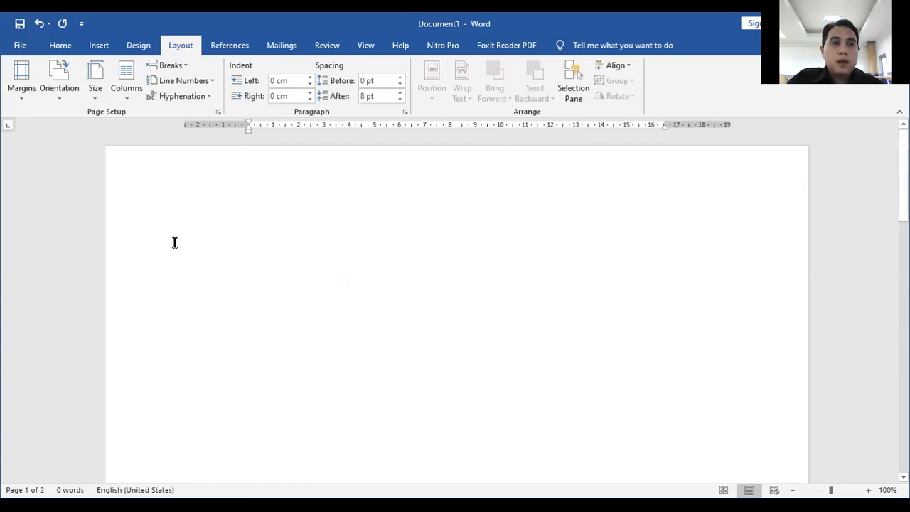
Review the available page break and section break types alongside the boundary between the two pages.
left_click(187, 66)
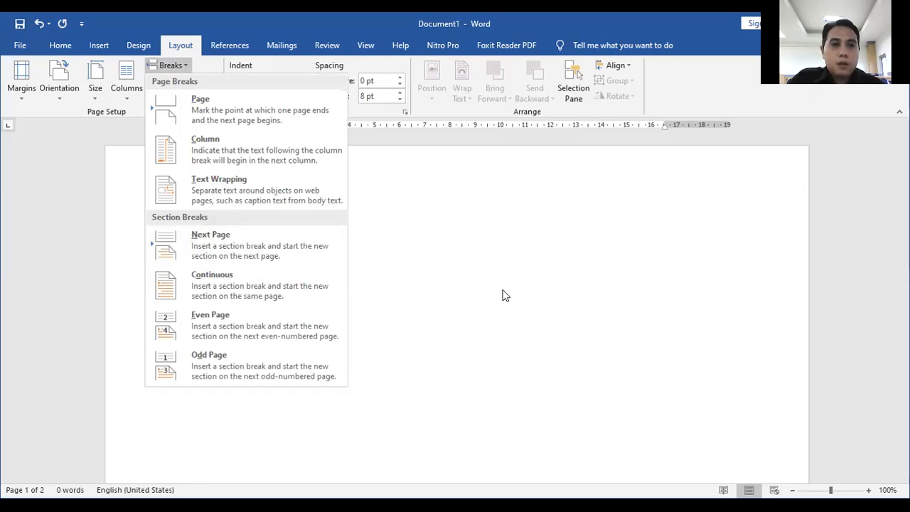
left_click(414, 188)
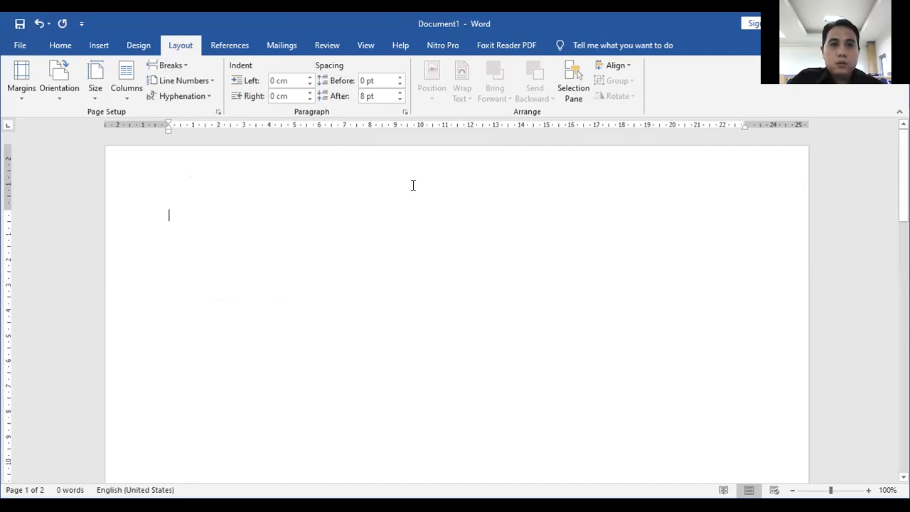
scroll(423, 245, "down", 5)
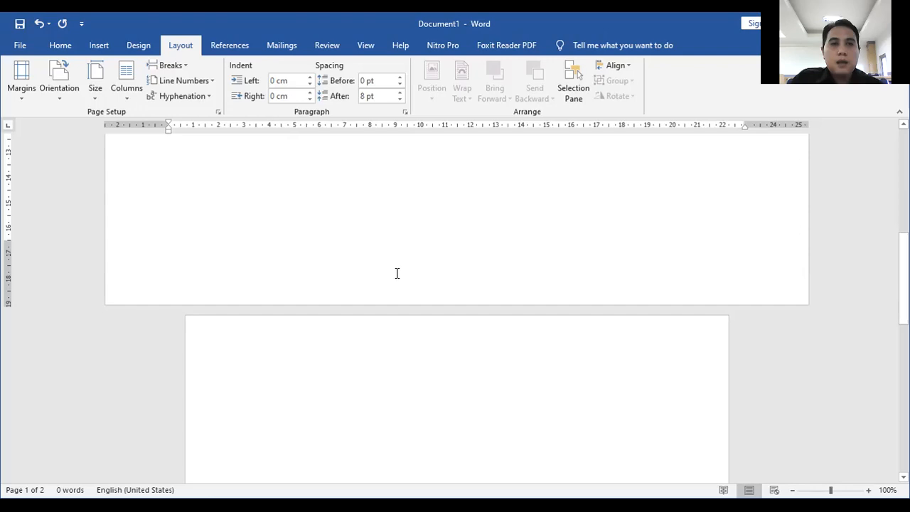
left_click(187, 65)
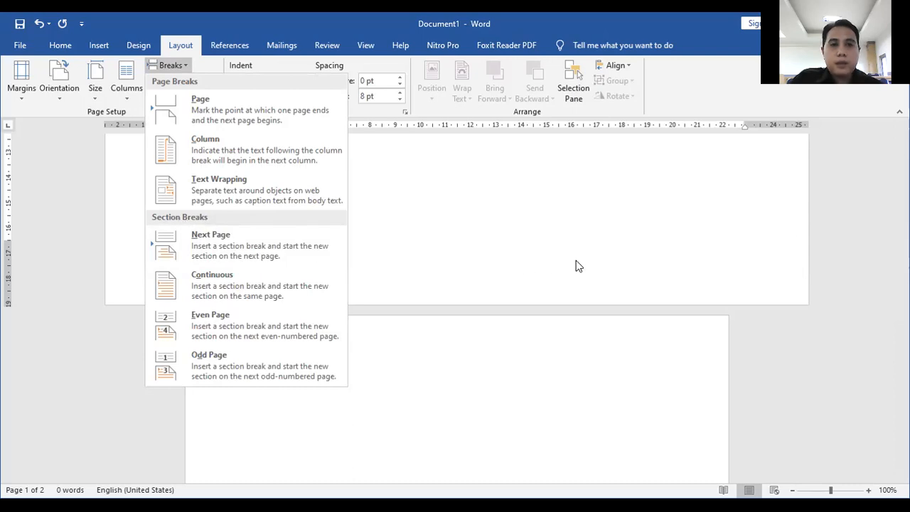
left_click(557, 292)
scroll(559, 292, "up", 5)
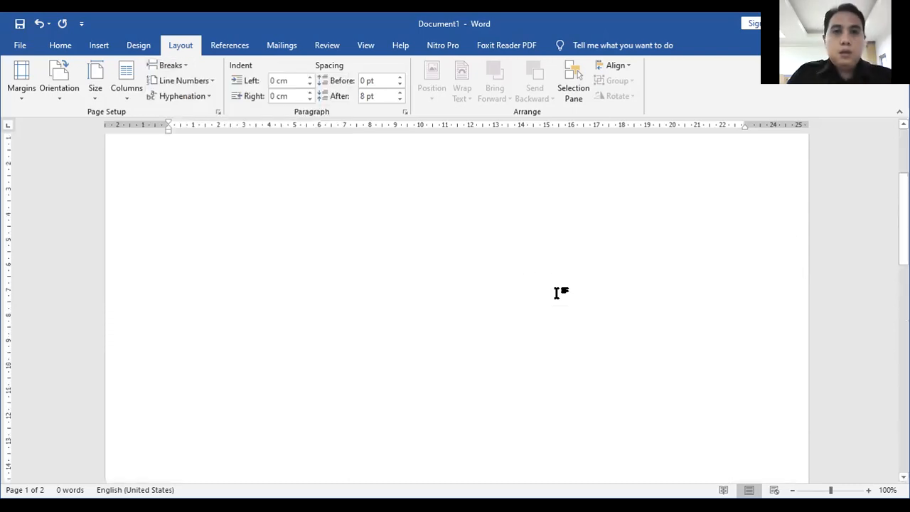
scroll(561, 292, "up", 2)
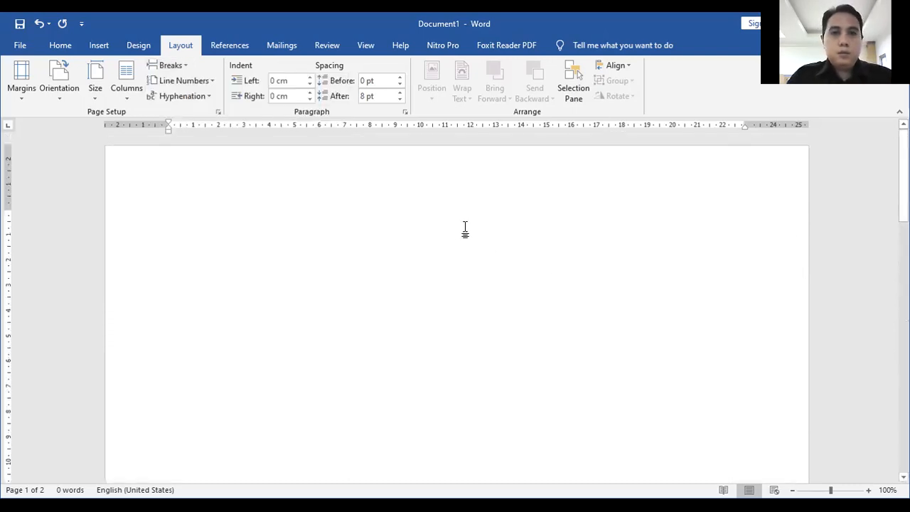
Open the first page's header for editing and insert the built-in Banded header.
double_click(436, 178)
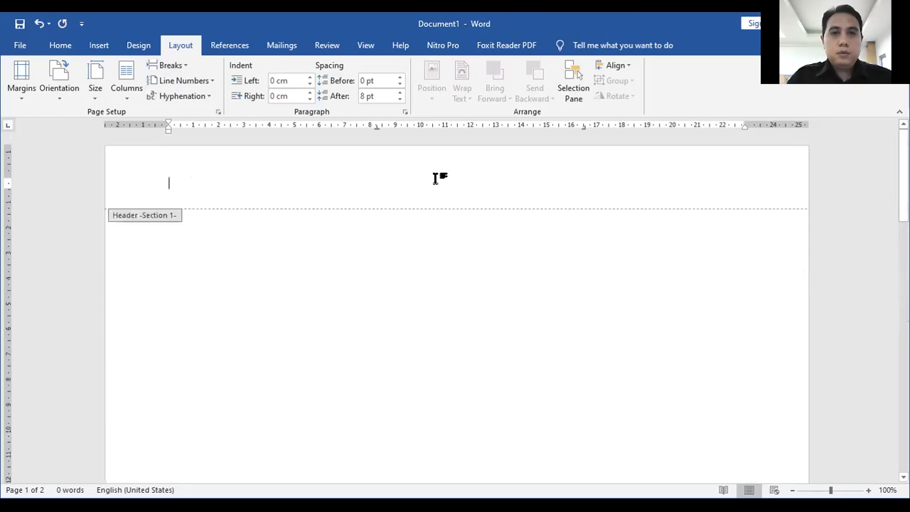
left_click(18, 91)
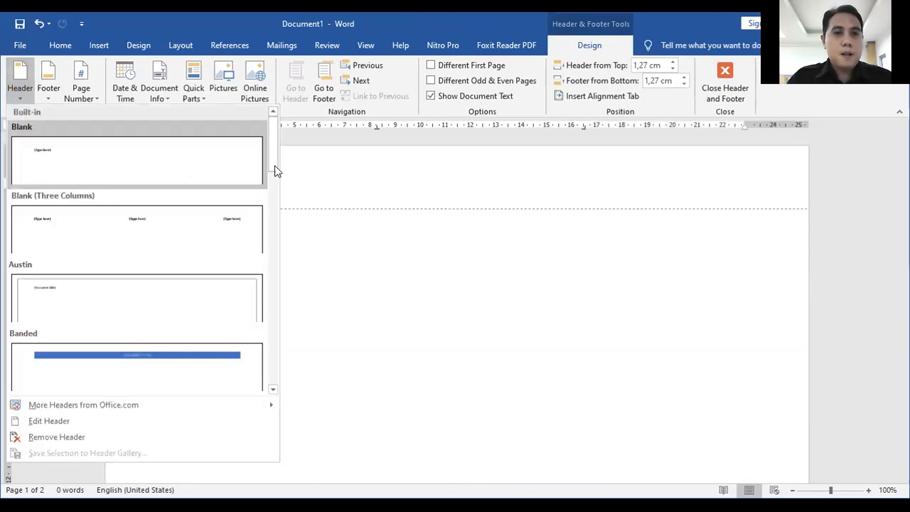
left_click(210, 363)
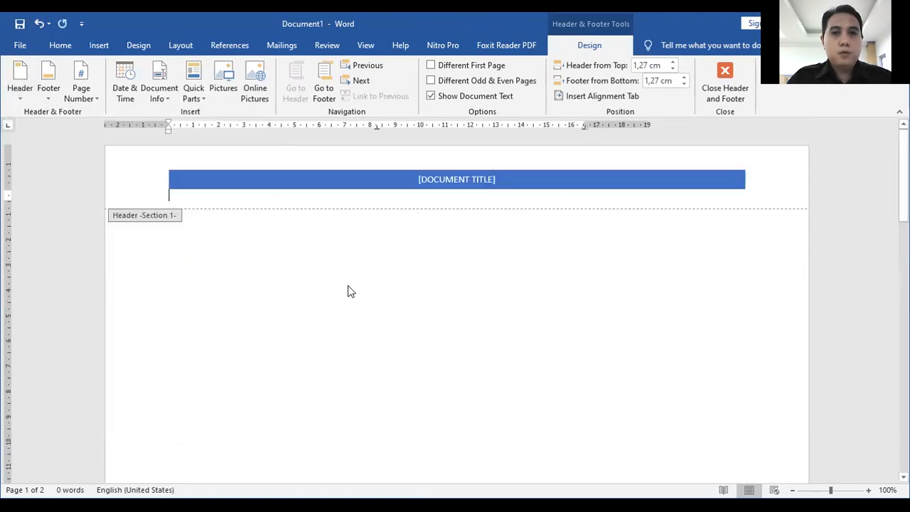
Inspect the document title band in the Section 2 header on the portrait page.
scroll(459, 260, "down", 10)
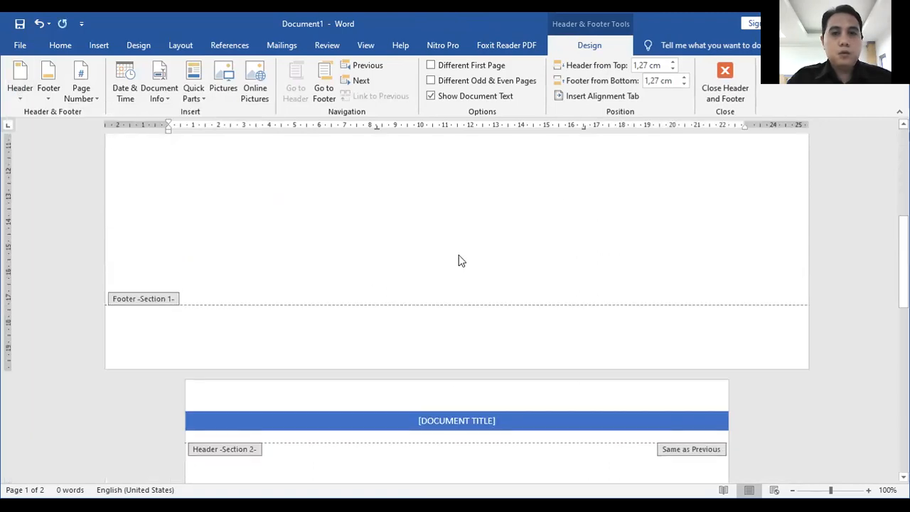
left_click(474, 419)
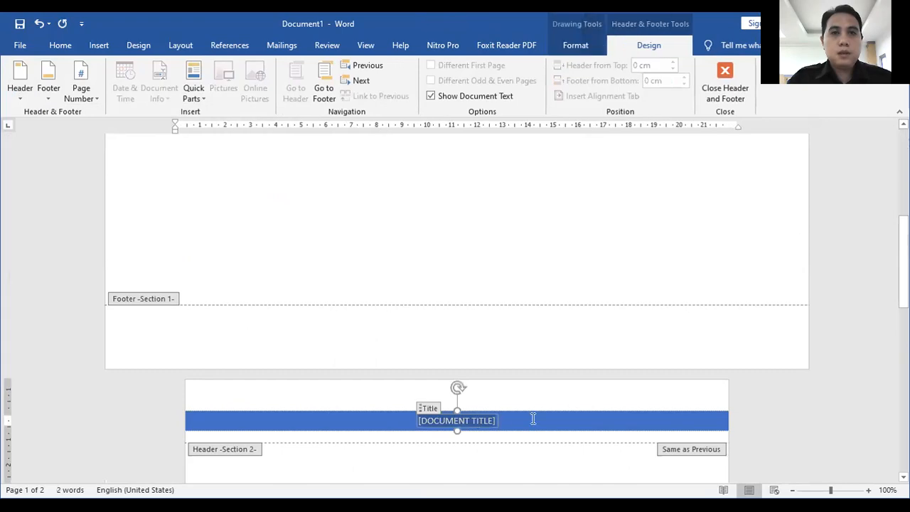
left_click(636, 284)
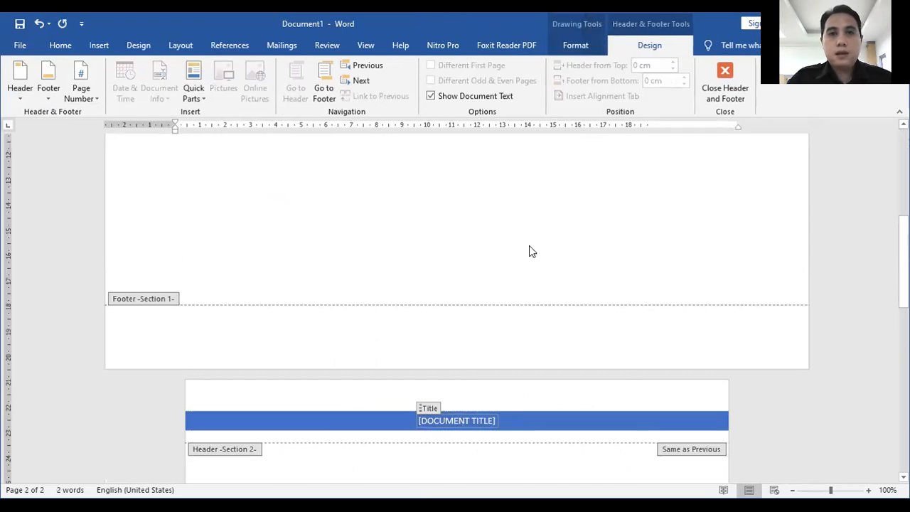
scroll(529, 246, "up", 2)
scroll(531, 271, "down", 5)
scroll(646, 324, "down", 2)
left_click(642, 294)
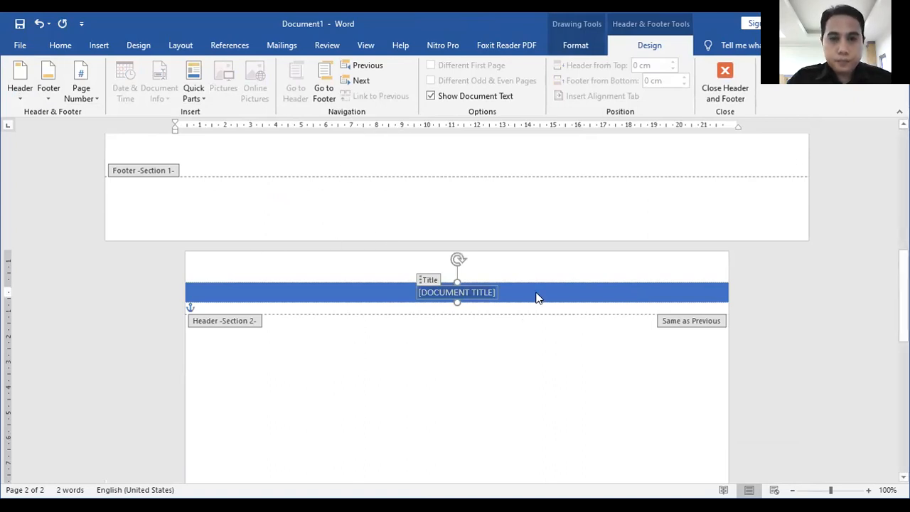
Close header editing from the first page, place the cursor on the second page, and dismiss the Visual Basic error dialog.
scroll(530, 292, "up", 15)
left_click(545, 178)
left_click(726, 78)
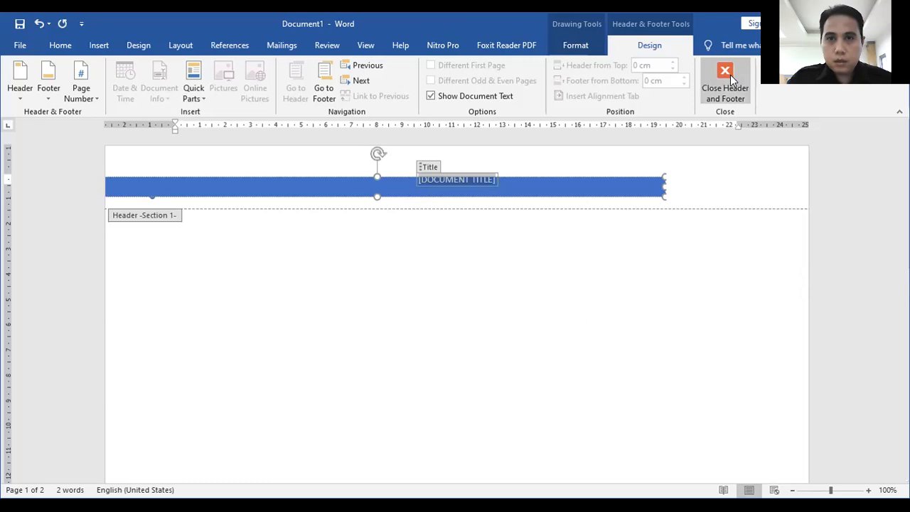
scroll(463, 289, "down", 10)
scroll(469, 274, "down", 3)
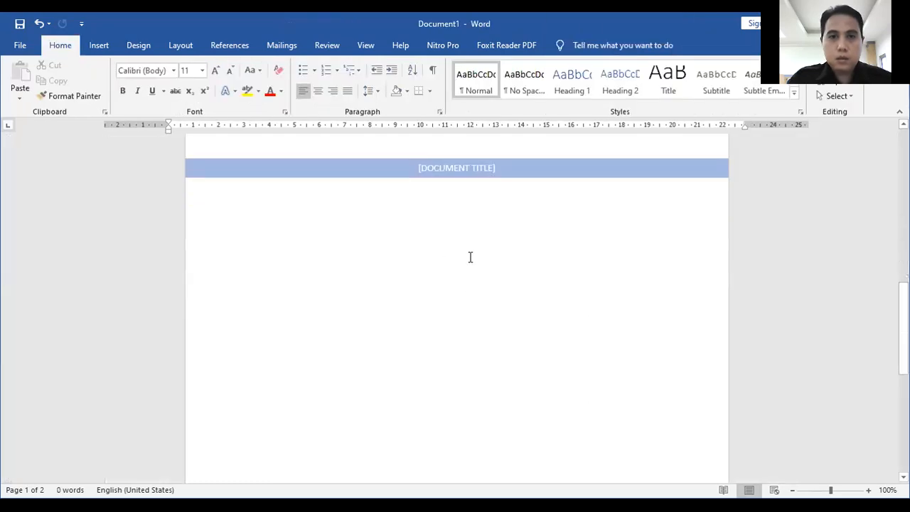
left_click(470, 257)
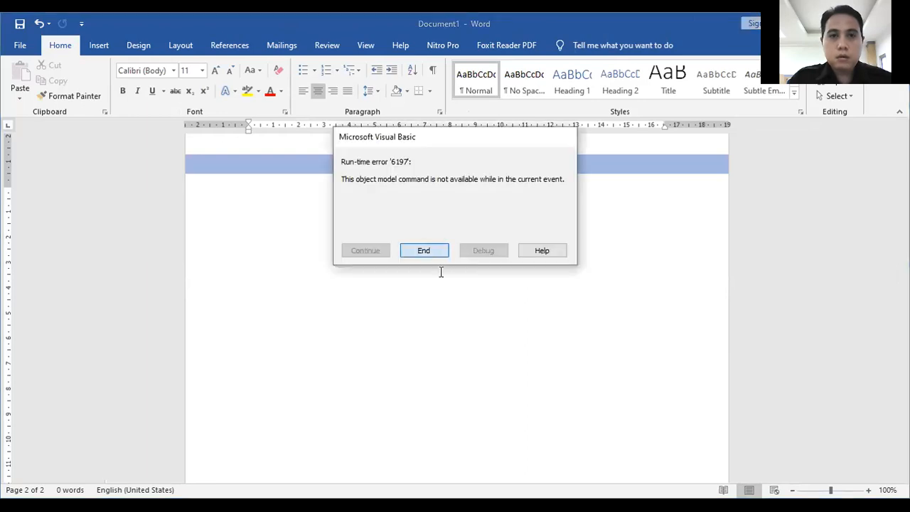
key("Return")
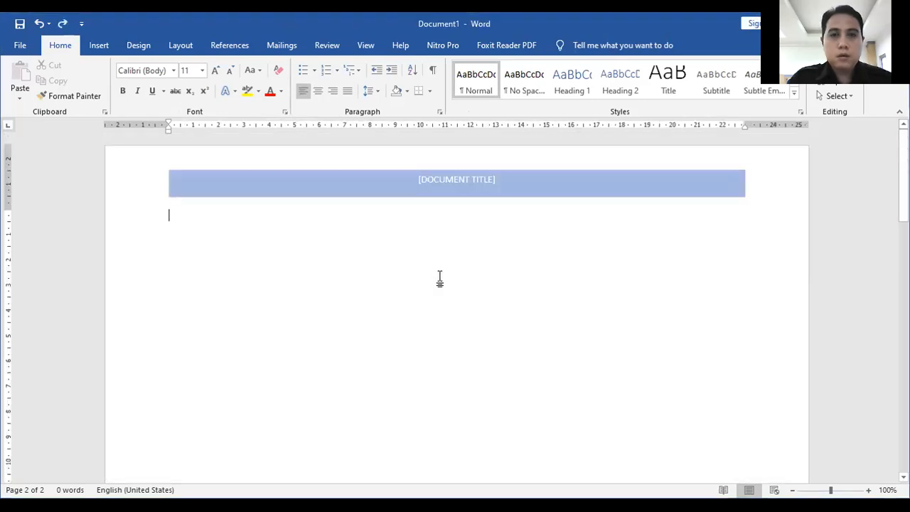
Undo the header insertion and the earlier section and orientation changes, and check that the pages are back in Landscape.
key("ctrl+z")
scroll(441, 257, "down", 8)
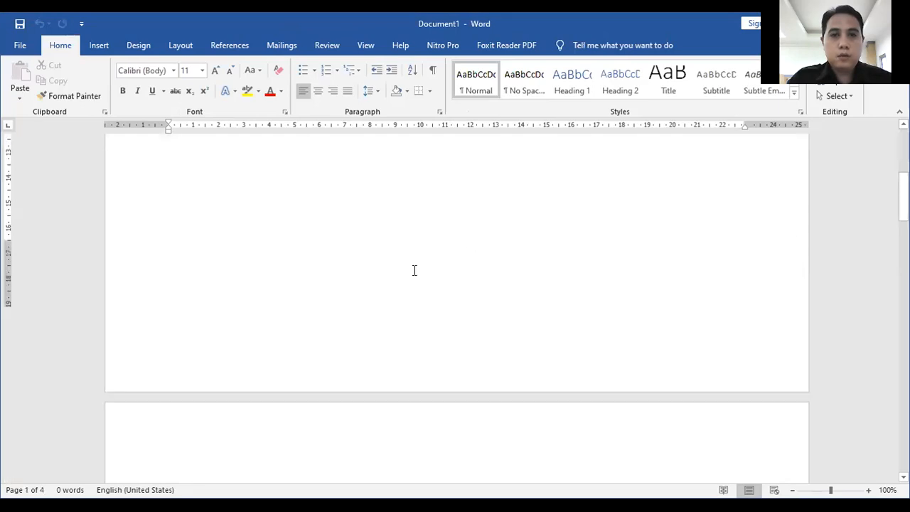
scroll(369, 262, "down", 3)
scroll(372, 254, "up", 11)
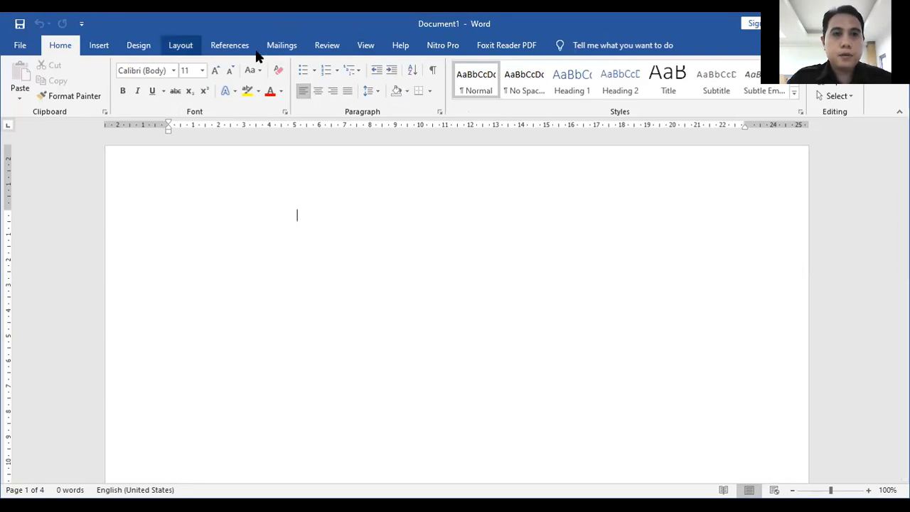
Insert a section break after the first page and set only the first section to Portrait orientation, keeping the following page in Landscape.
left_click(178, 45)
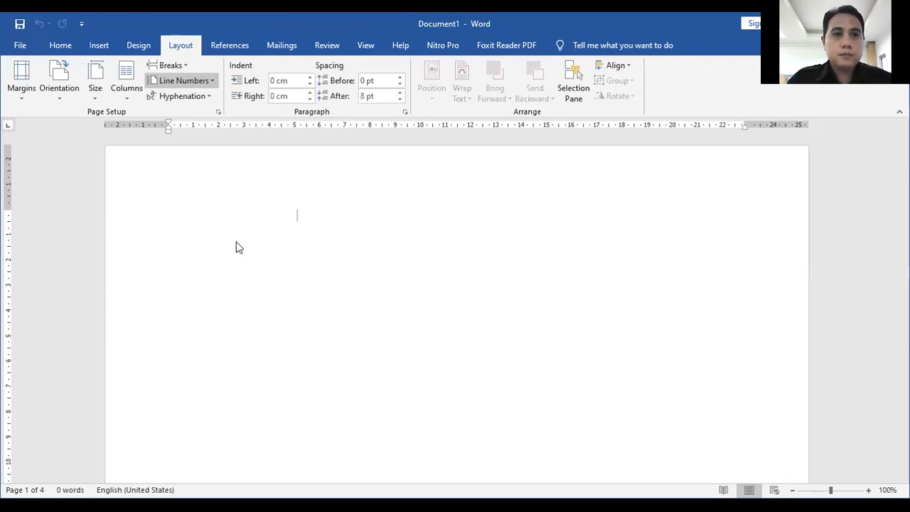
scroll(217, 185, "down", 2)
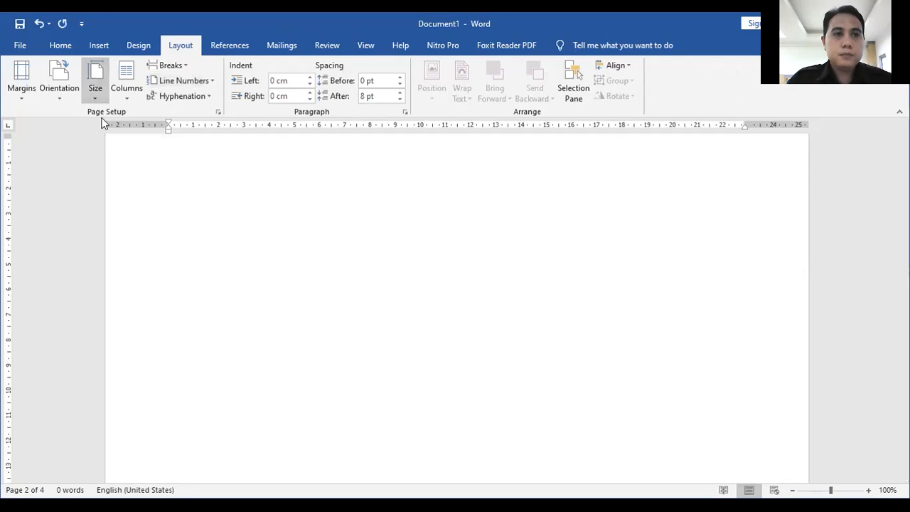
left_click(246, 246)
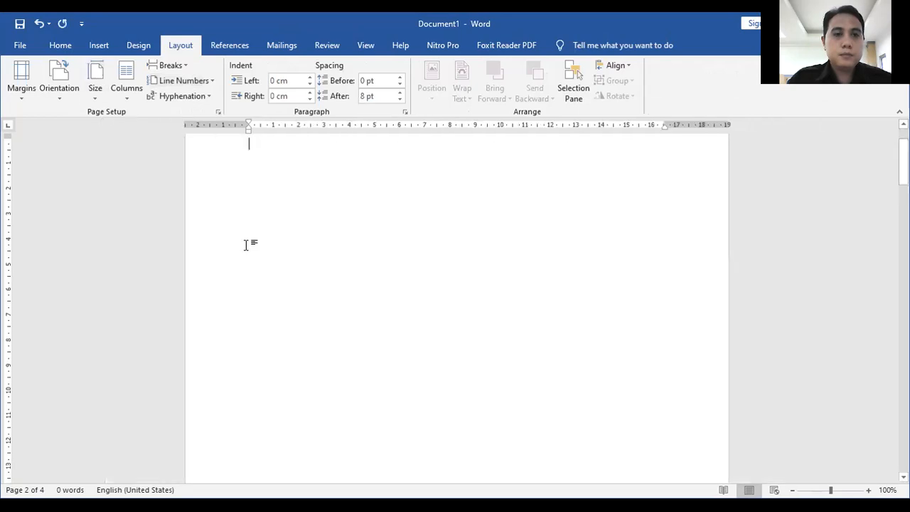
scroll(341, 277, "down", 10)
left_click(343, 279)
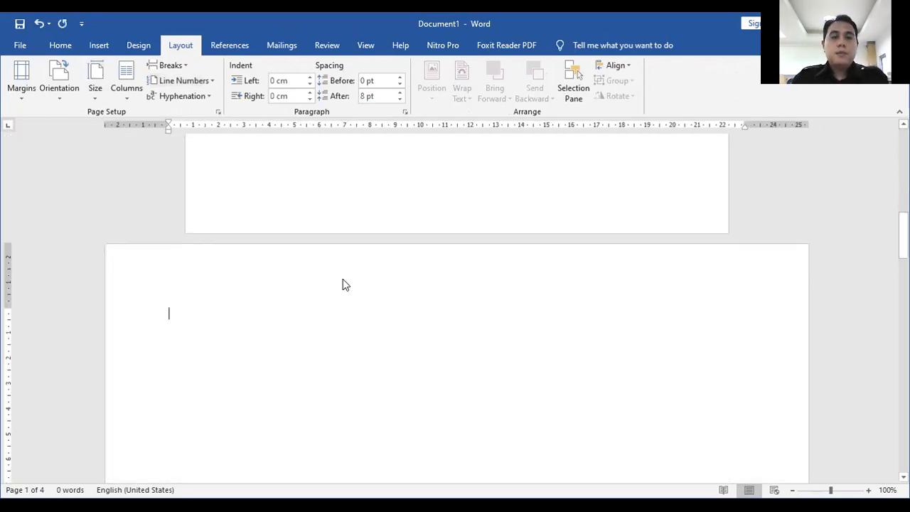
Insert the built-in Banded header on the first page and check how it carries over to the Section 2 header.
scroll(371, 257, "up", 10)
scroll(438, 182, "up", 1)
double_click(438, 182)
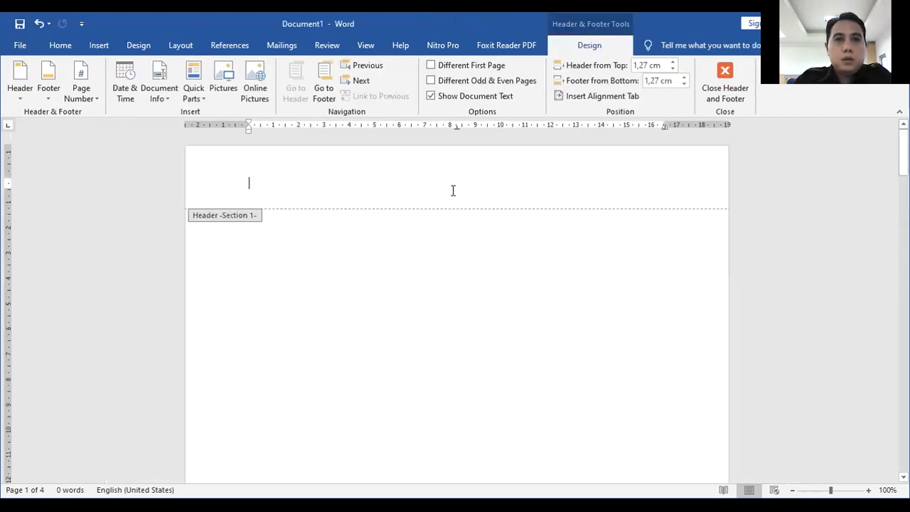
left_click(21, 95)
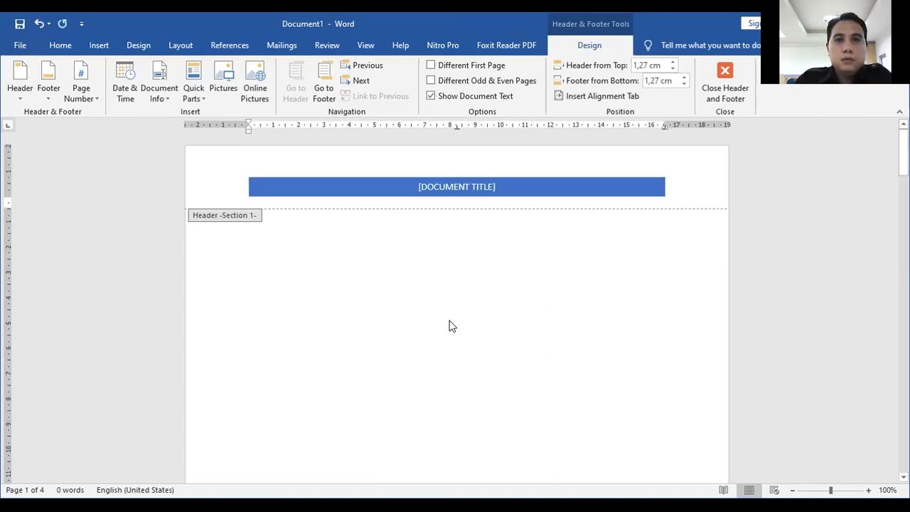
scroll(449, 316, "down", 5)
scroll(483, 63, "down", 3)
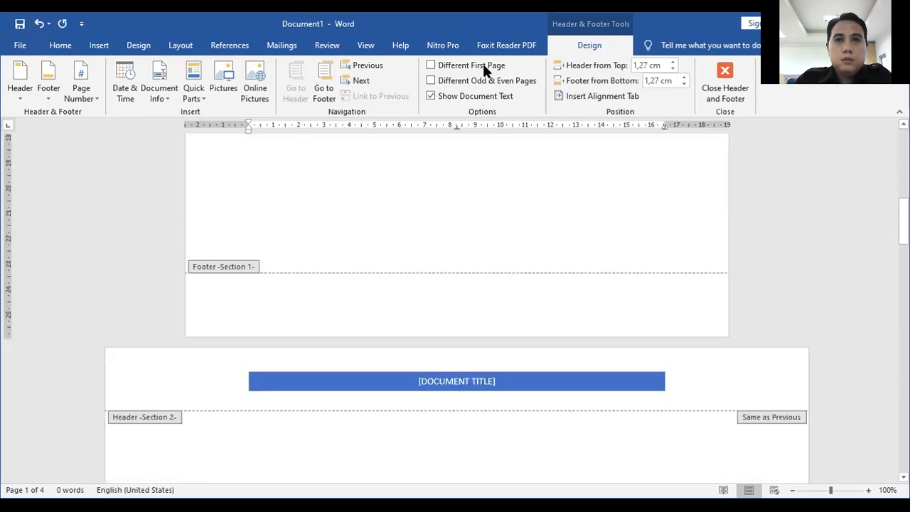
Try the Different First Page option on the Section 1 header, turn it back off, and close header editing from Section 2.
left_click(483, 63)
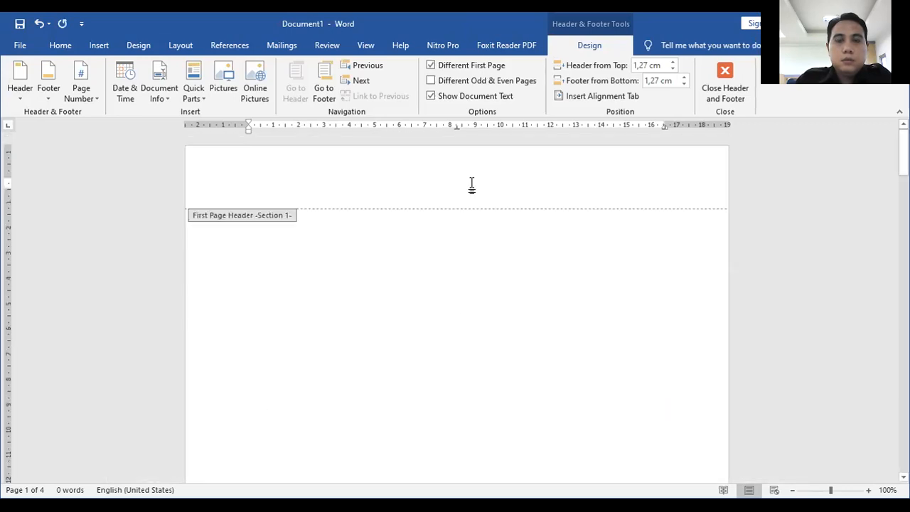
left_click(480, 66)
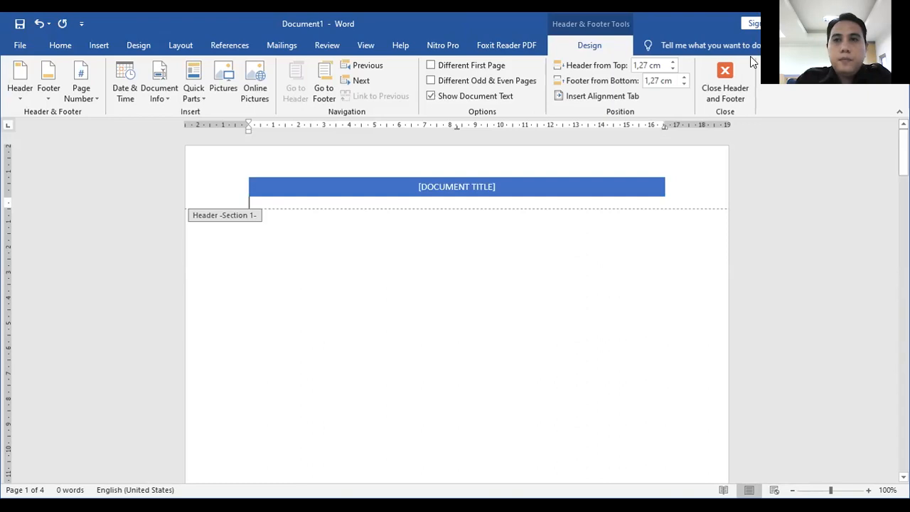
scroll(496, 296, "down", 10)
scroll(517, 281, "down", 1)
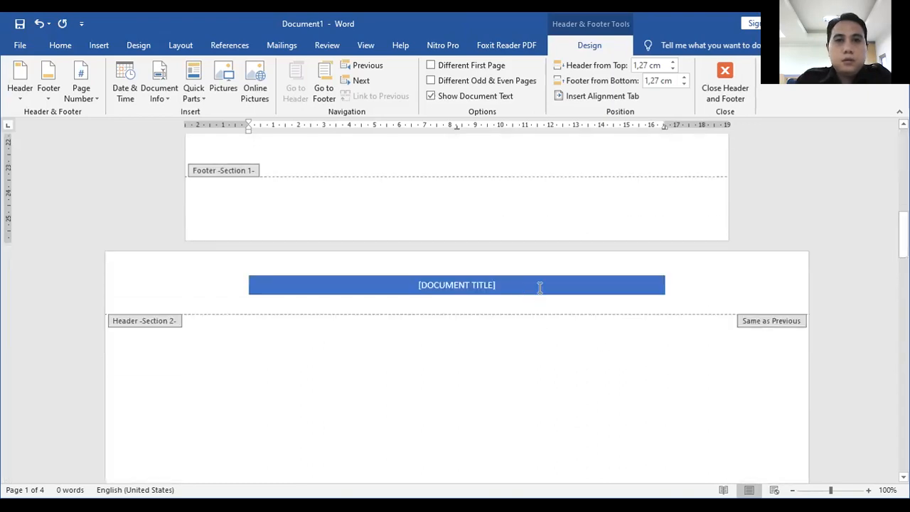
left_click(513, 279)
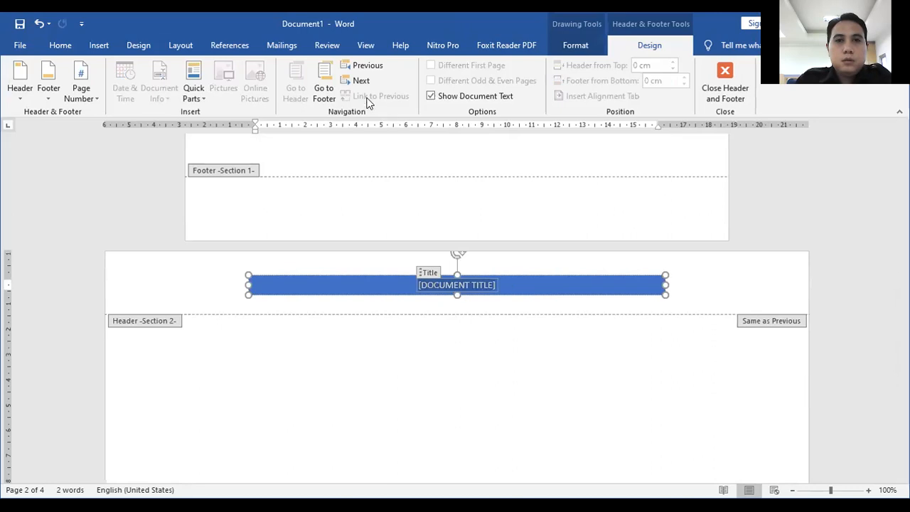
left_click(726, 79)
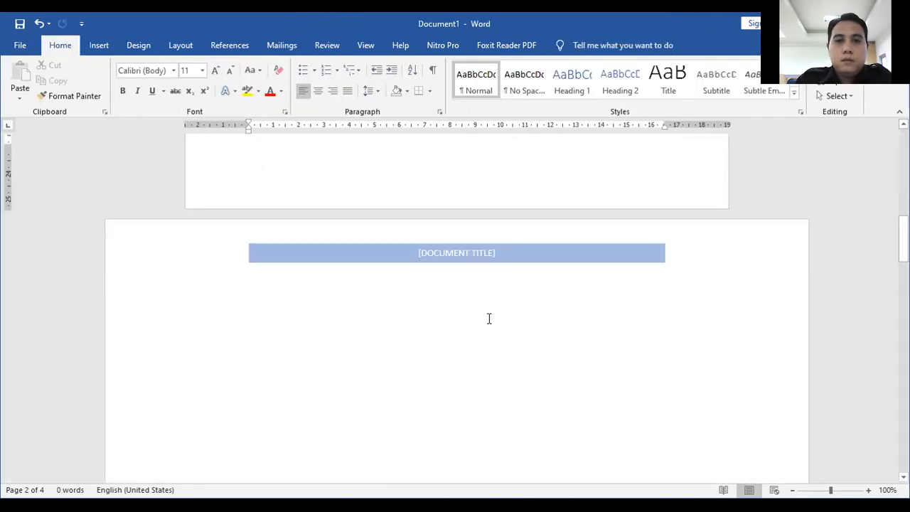
Review the header on every remaining page, and place the cursor back in the body of the first page.
scroll(668, 356, "down", 2)
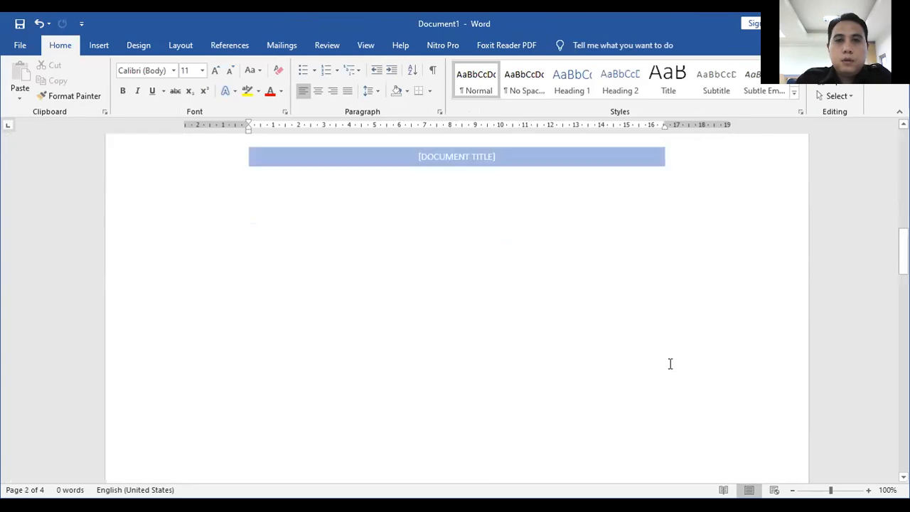
scroll(664, 318, "down", 8)
scroll(663, 318, "down", 6)
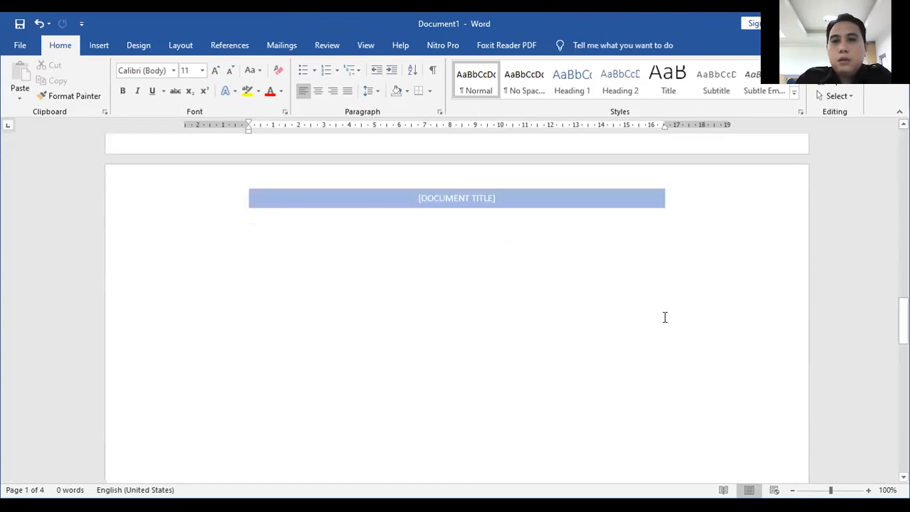
scroll(856, 349, "up", 1)
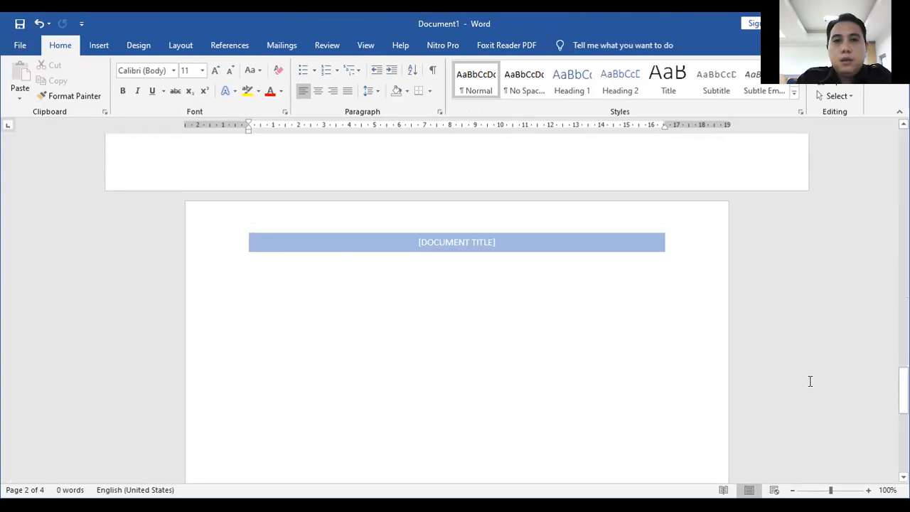
scroll(810, 382, "down", 7)
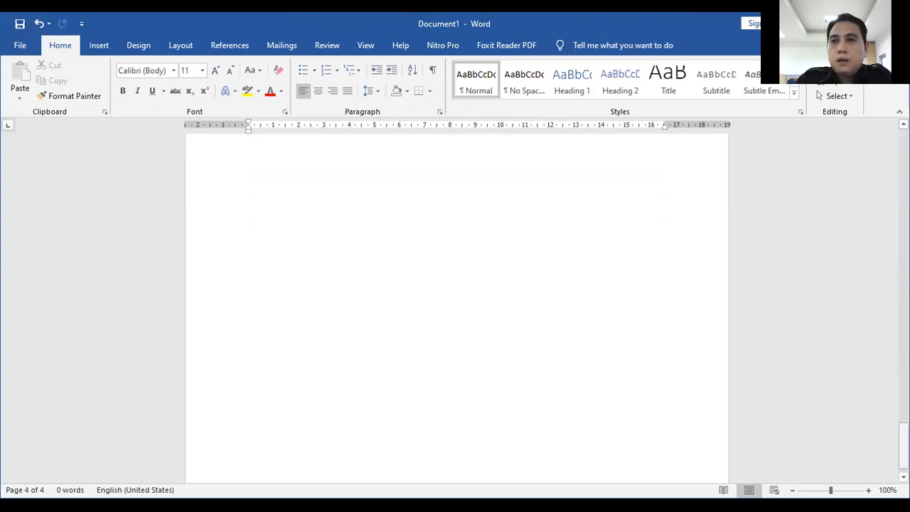
left_click_drag(904, 445, 903, 153)
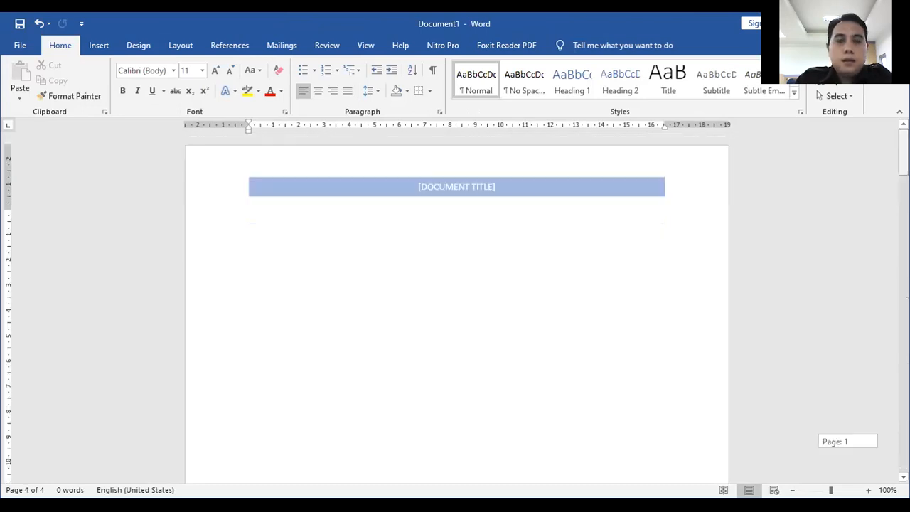
left_click(383, 278)
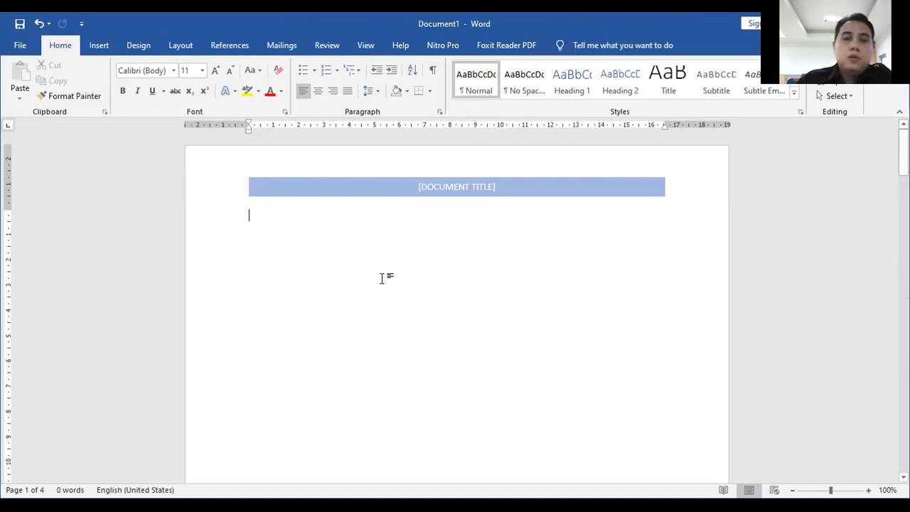
Reopen the first page's header, select its title banner, and compare it with the Section 2 header marked Same as Previous.
double_click(454, 185)
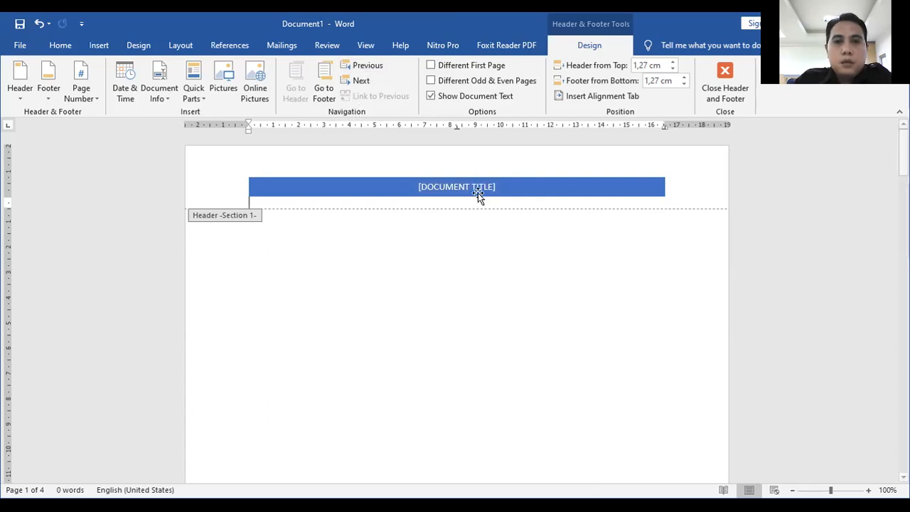
left_click(501, 196)
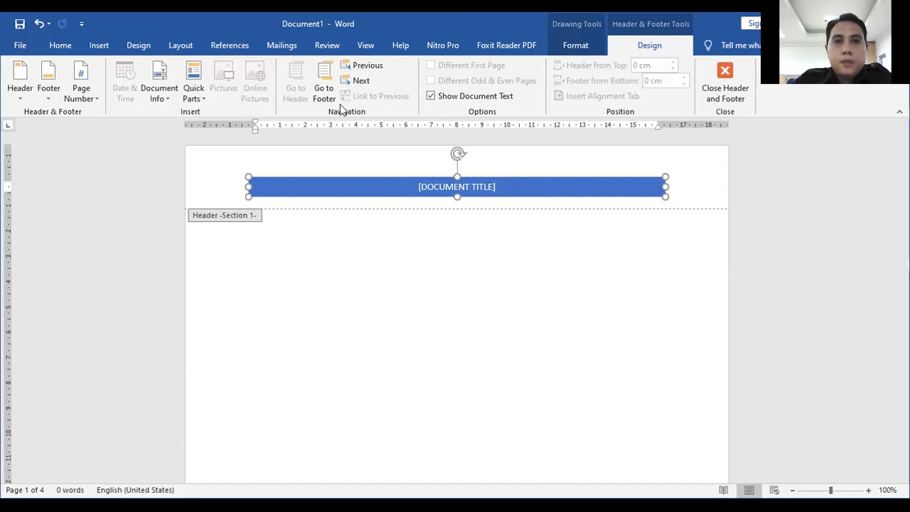
scroll(498, 278, "down", 10)
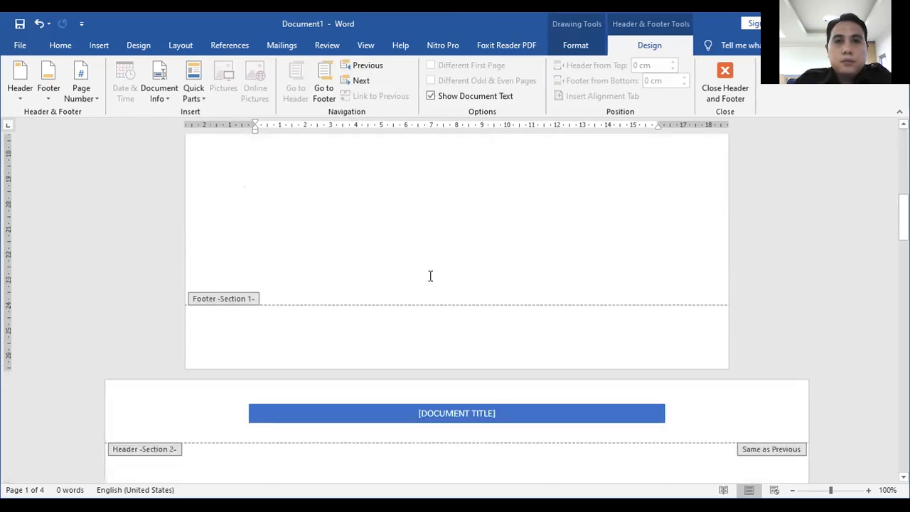
scroll(431, 276, "down", 3)
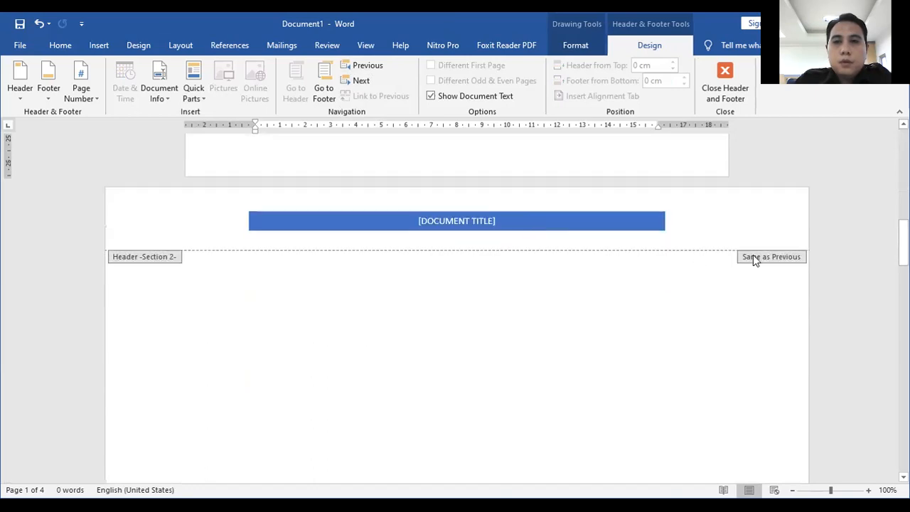
left_click(753, 256)
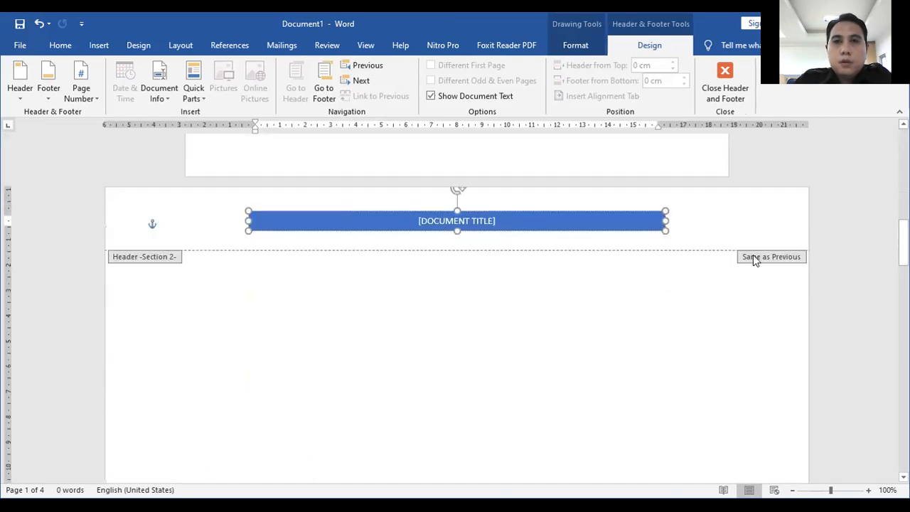
Delete the title banner from the Section 2 header, check the effect on the Section 1 header, and undo the deletion.
left_click(534, 226)
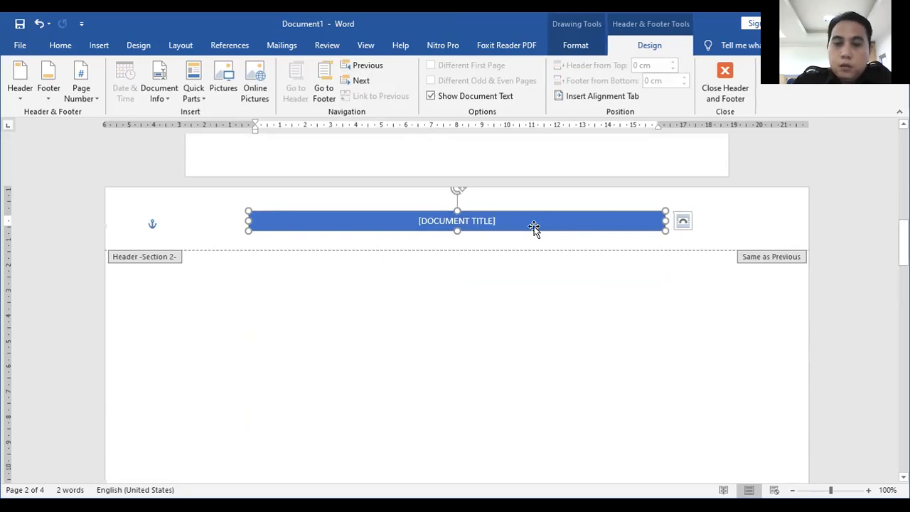
key("Delete")
scroll(530, 228, "up", 10)
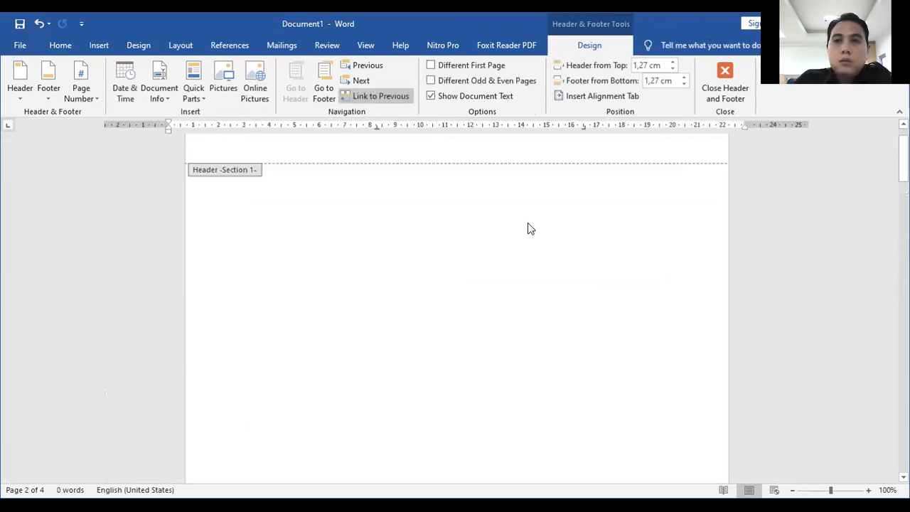
scroll(530, 227, "up", 1)
left_click(486, 187)
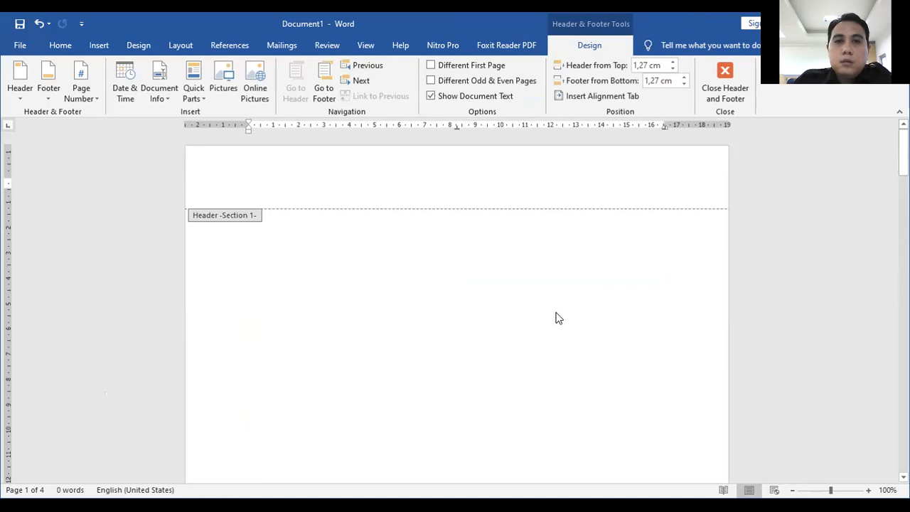
left_click(40, 25)
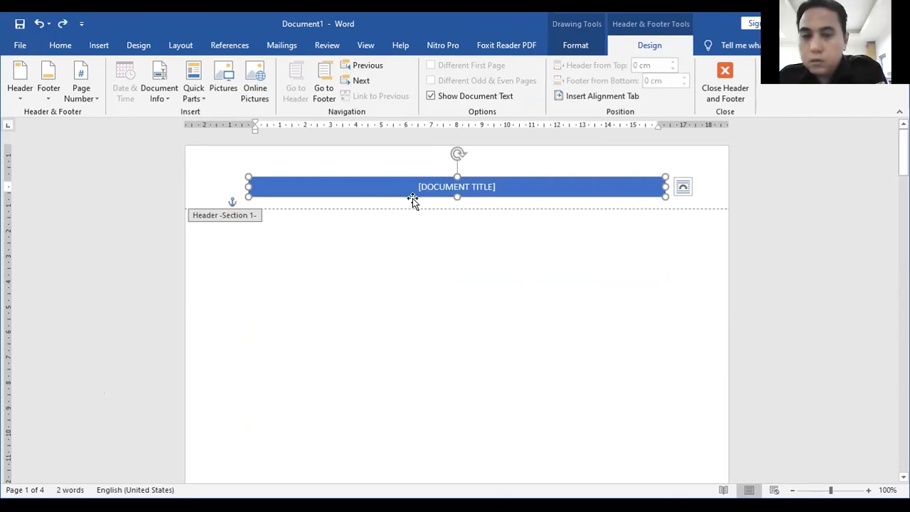
Delete the title banner from the Section 1 header and place the cursor in the Section 2 header.
key("Delete")
scroll(404, 248, "down", 10)
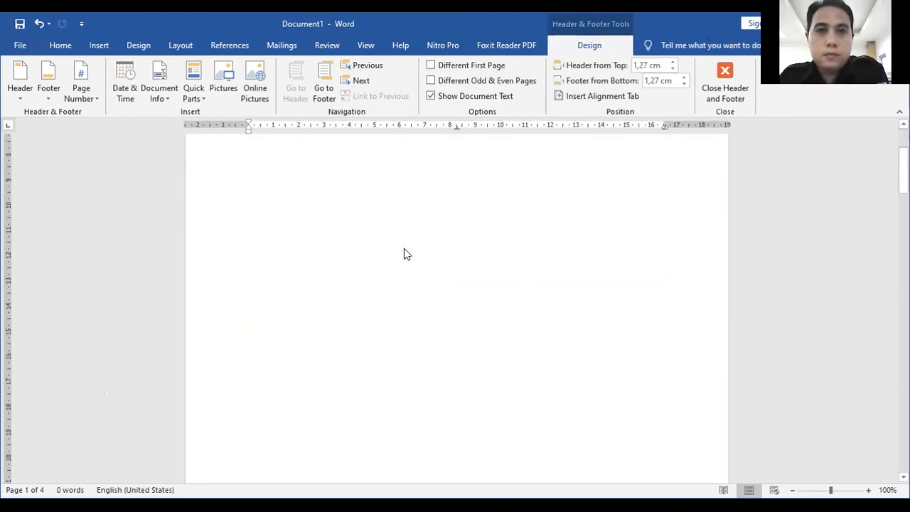
left_click(416, 276)
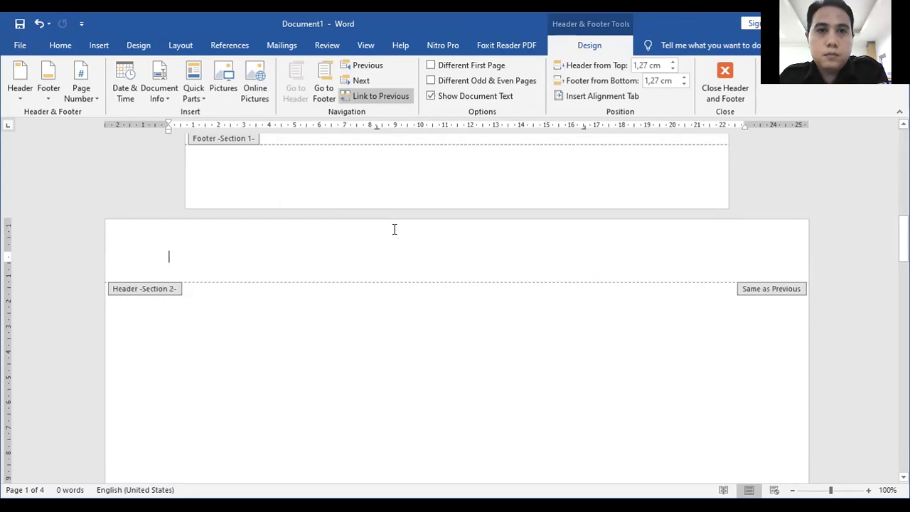
Unlink the Section 2 header from the previous section, and reconnect it by agreeing to delete its separate header.
left_click(380, 96)
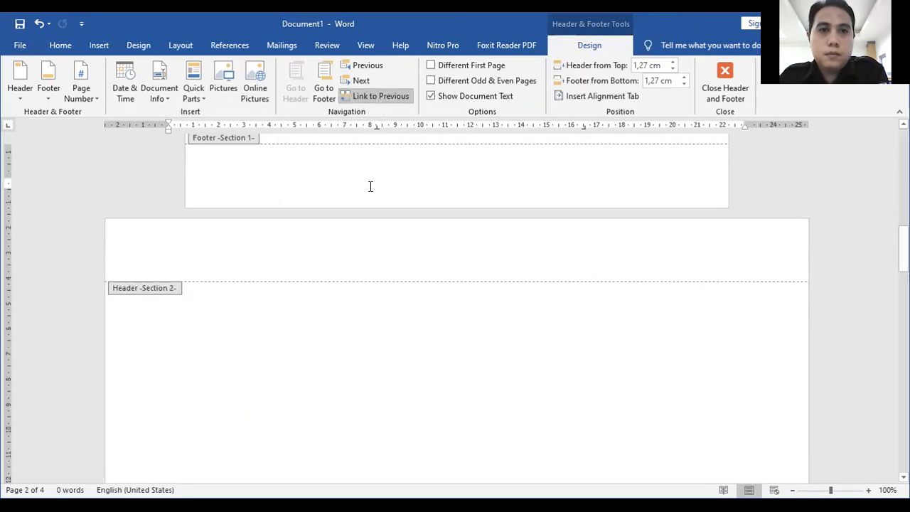
scroll(370, 187, "down", 2)
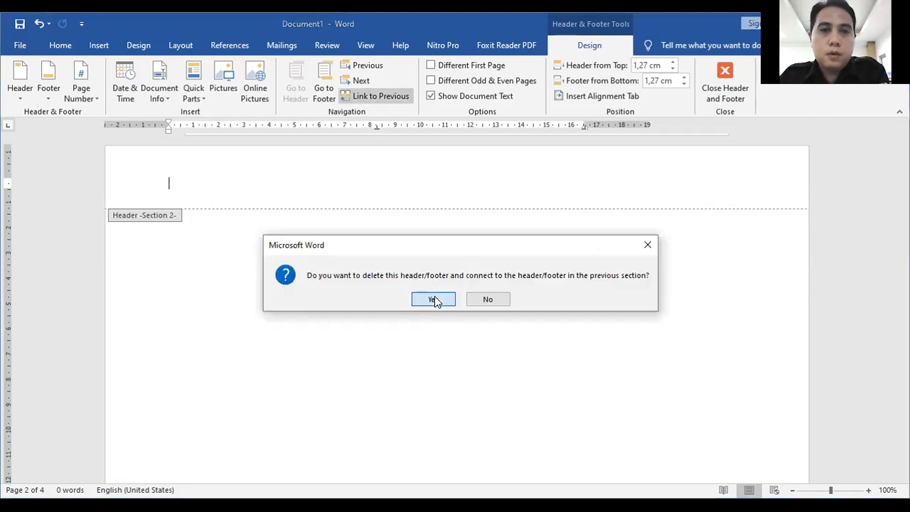
key("Return")
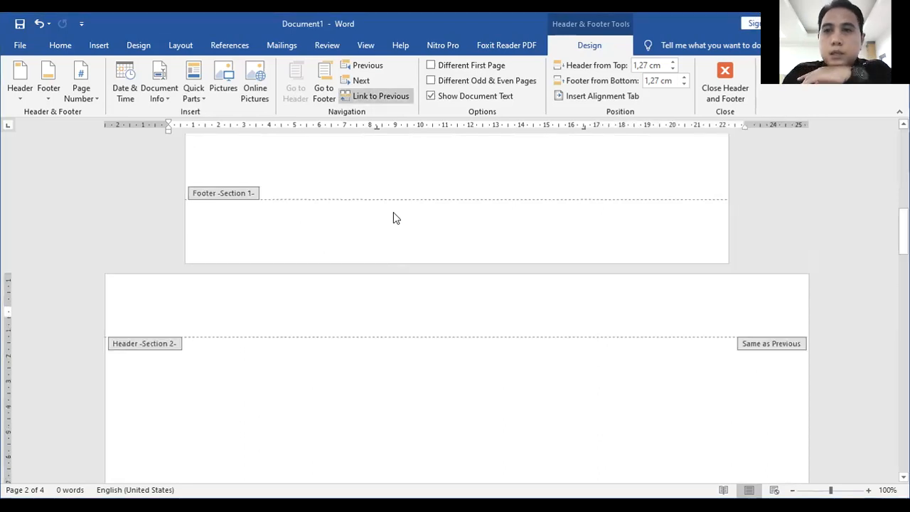
Insert the built-in Banded header in the first page's empty header and check the linked Section 2 header.
scroll(395, 215, "up", 1)
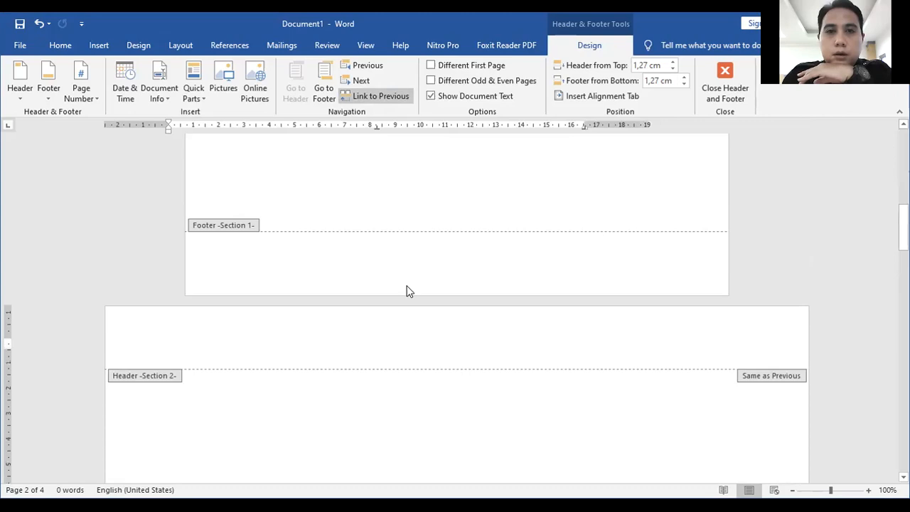
scroll(409, 291, "up", 8)
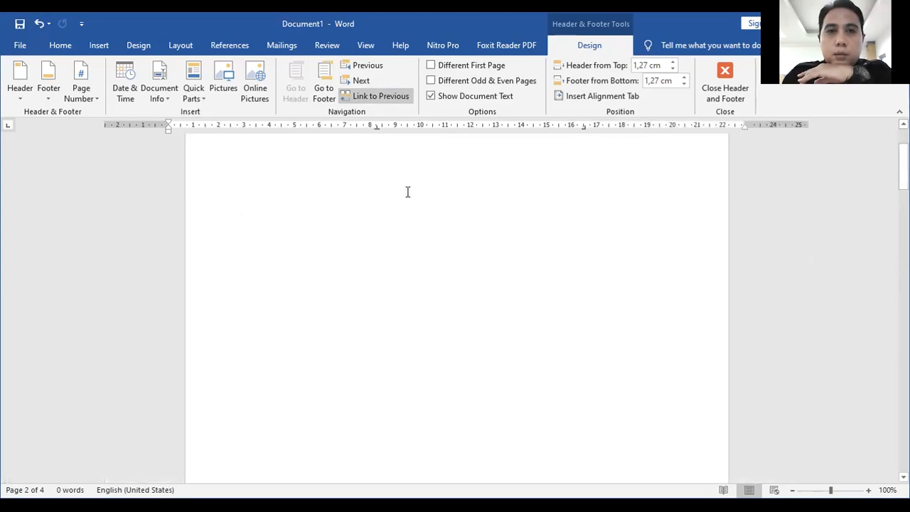
left_click(407, 192)
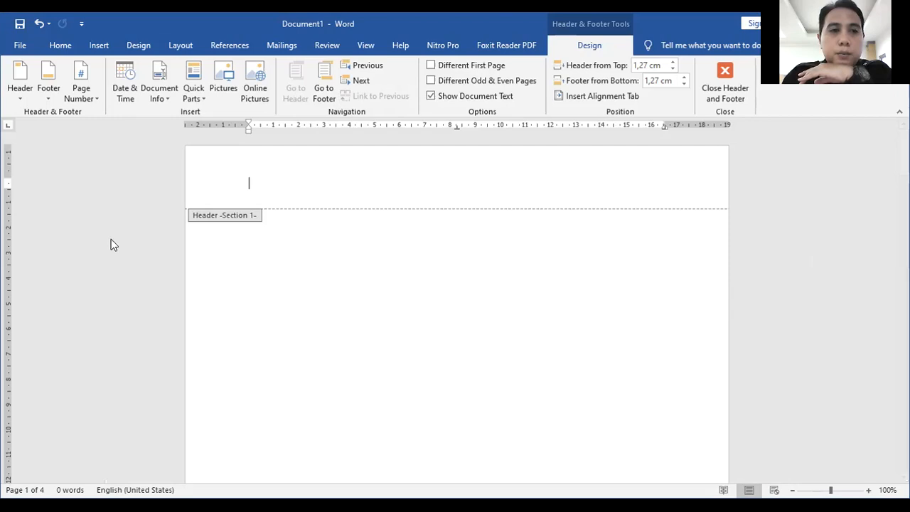
scroll(111, 241, "down", 2)
scroll(138, 167, "up", 1)
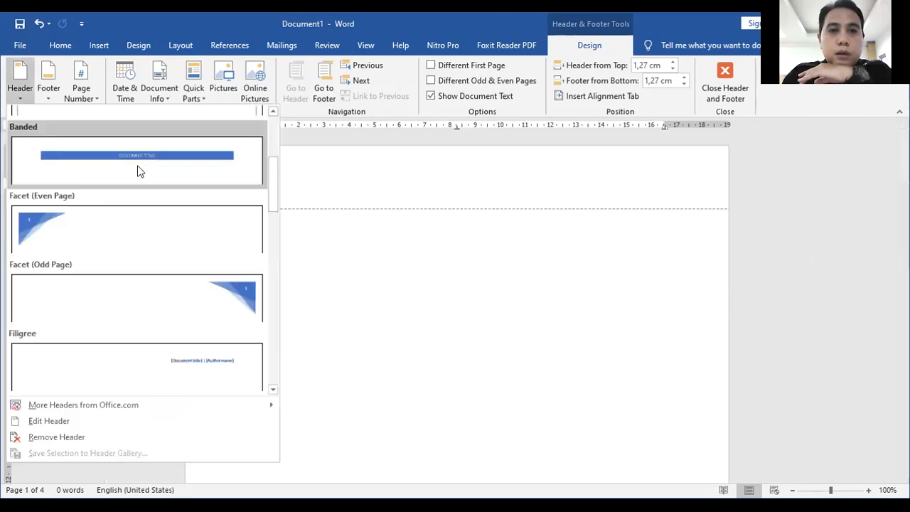
scroll(484, 327, "down", 6)
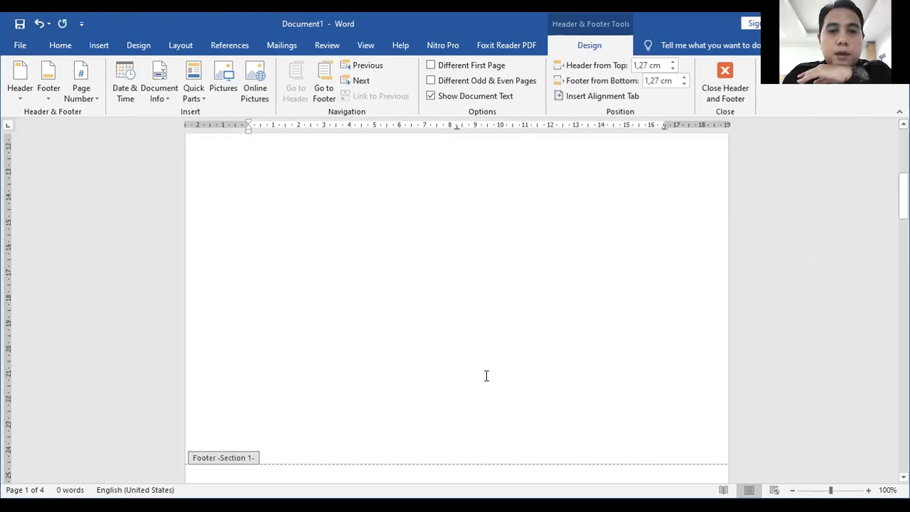
scroll(487, 375, "down", 5)
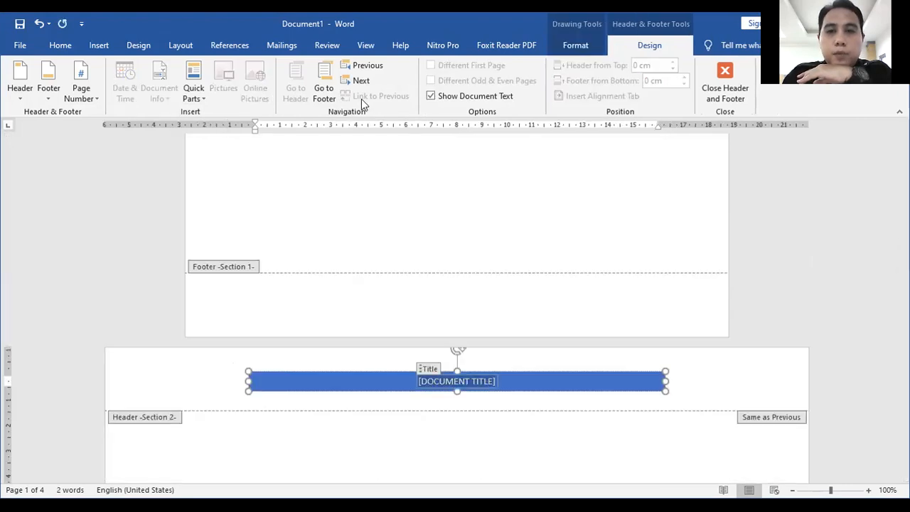
Select the title banner in the Section 2 header and compare its placement with the banner on the first page.
left_click(525, 389)
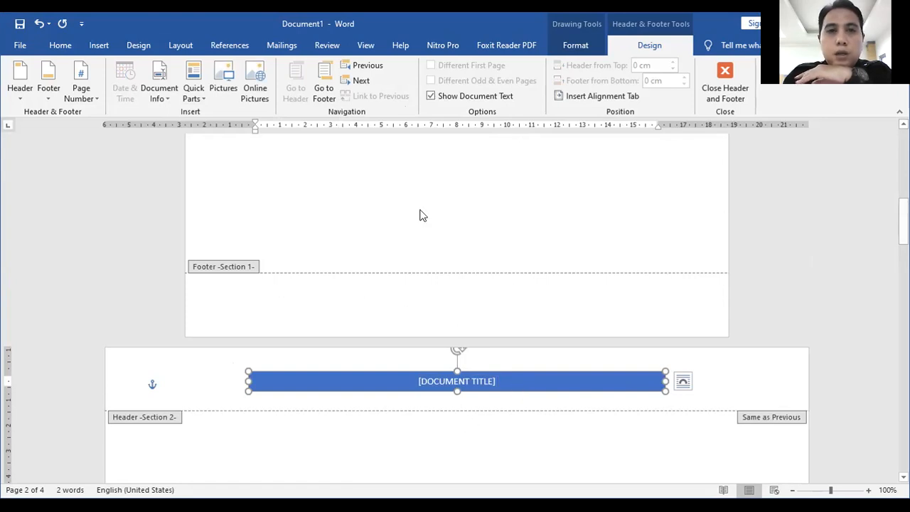
scroll(496, 273, "up", 10)
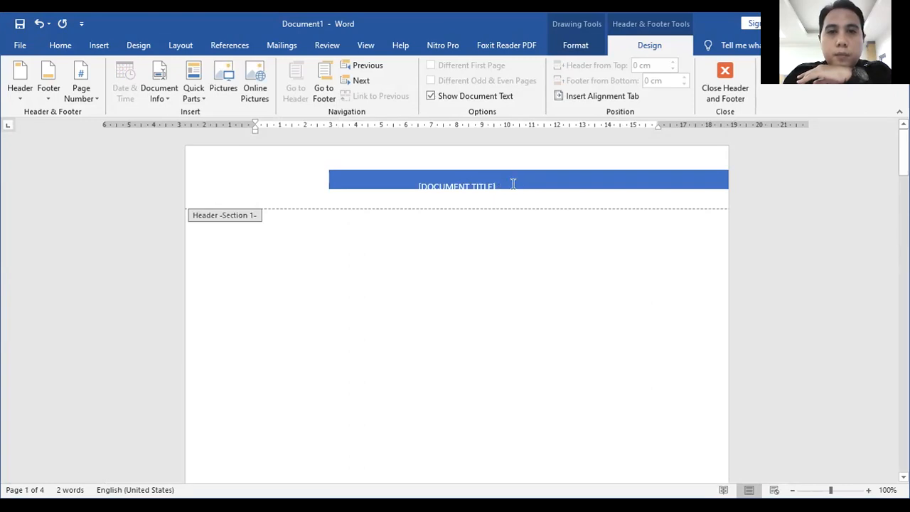
left_click(513, 195)
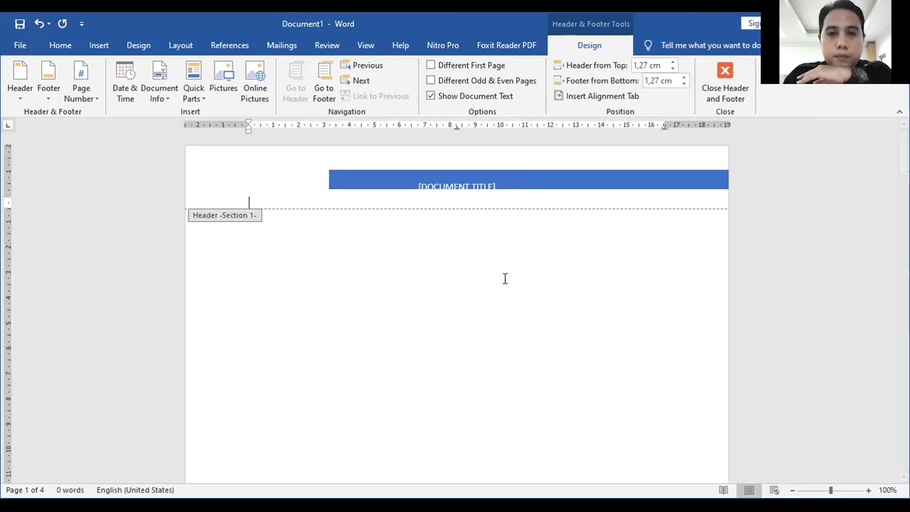
scroll(508, 285, "down", 10)
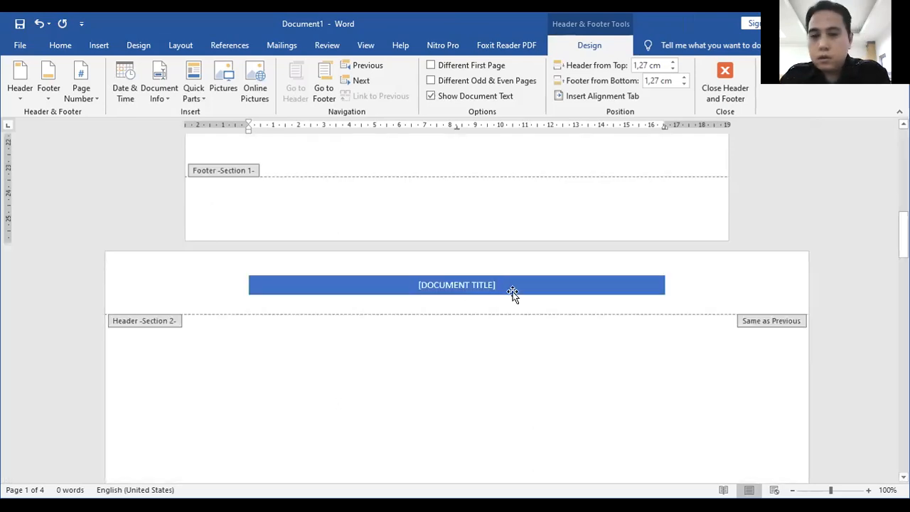
Delete the title banner from the Section 2 header and place the cursor in that linked header.
left_click(513, 294)
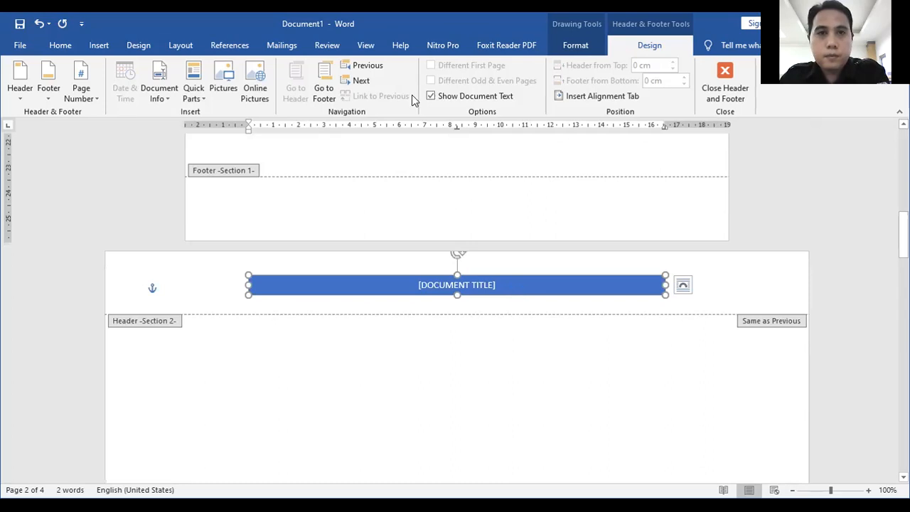
key("Delete")
left_click(389, 99)
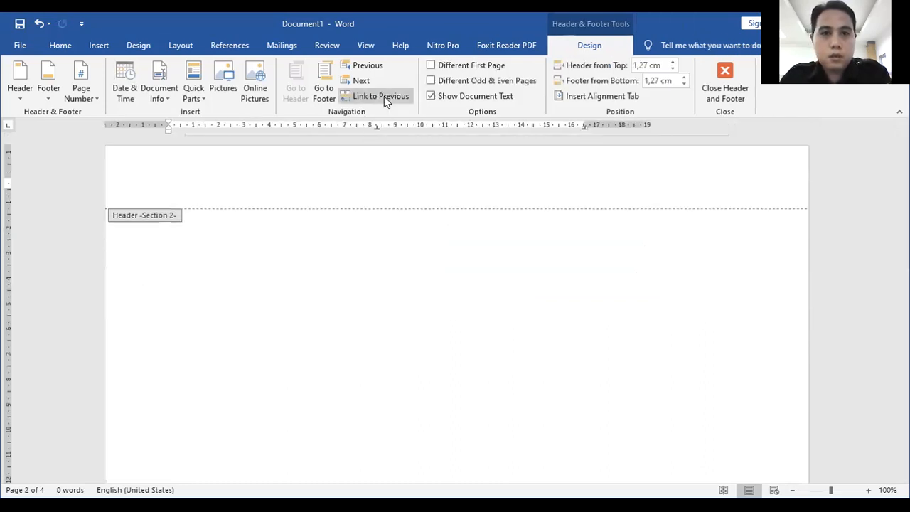
left_click(401, 192)
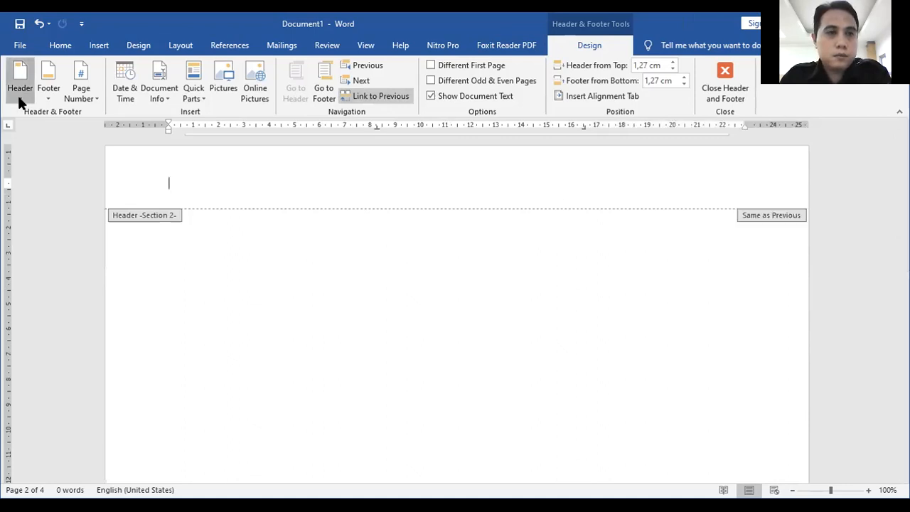
Try the built-in Austin header from the Section 2 header and undo its insertion.
left_click(20, 92)
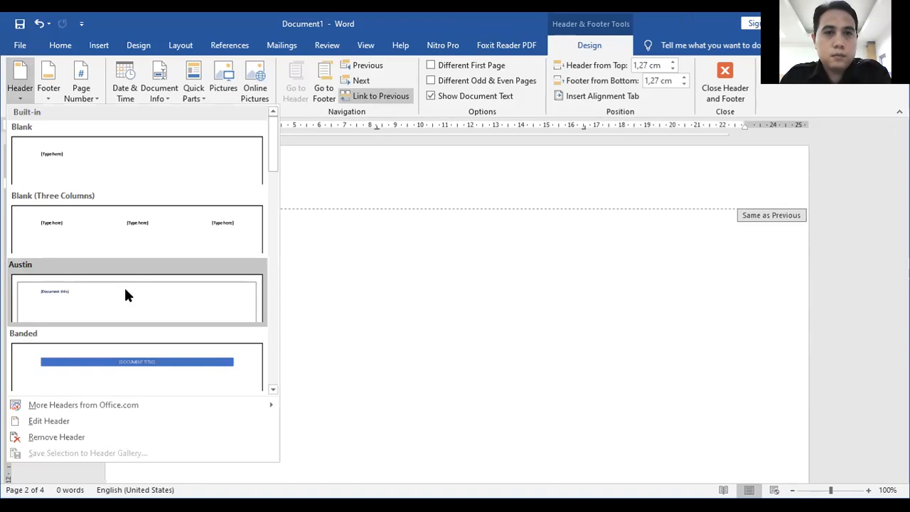
left_click(124, 292)
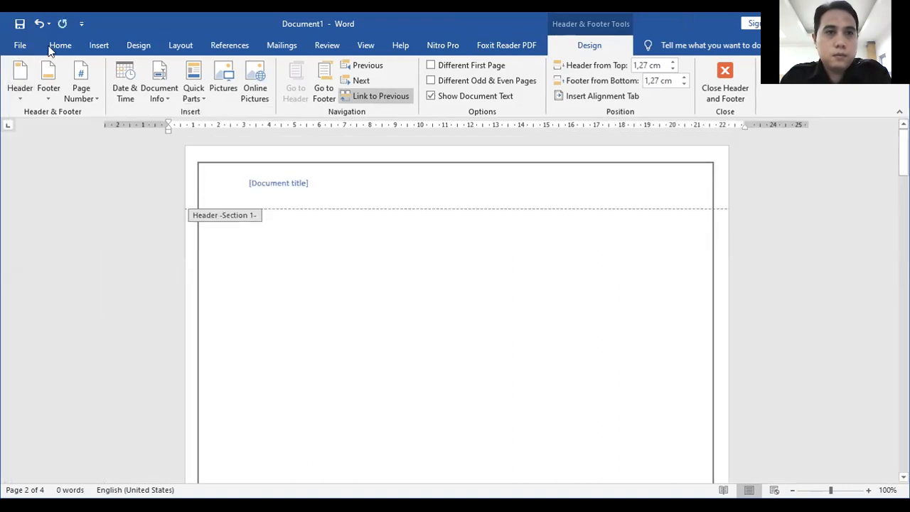
left_click(40, 23)
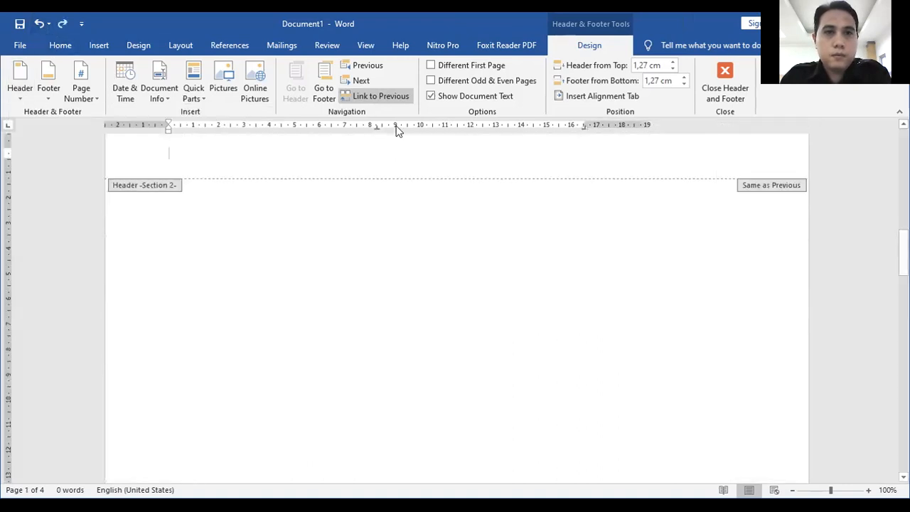
Unlink the Section 2 header from the previous section and reconnect it, agreeing to delete its separate header.
left_click(369, 97)
left_click(369, 96)
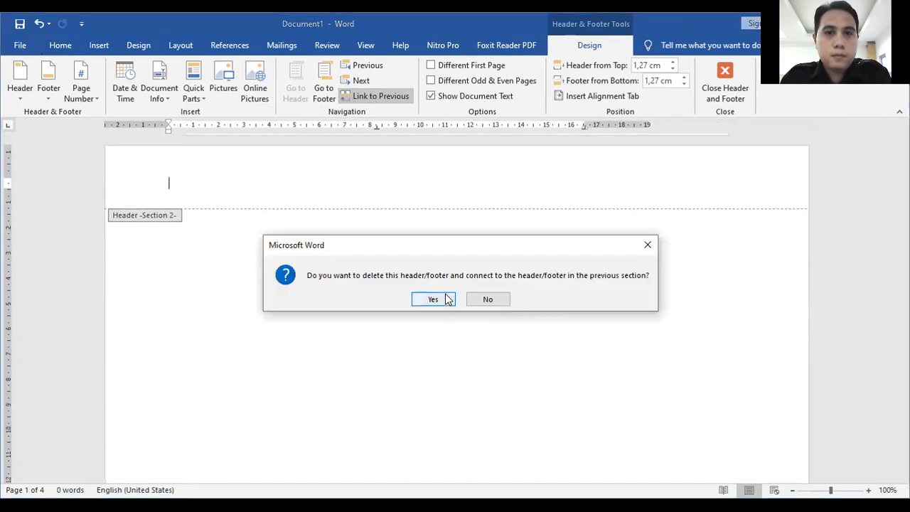
left_click(448, 299)
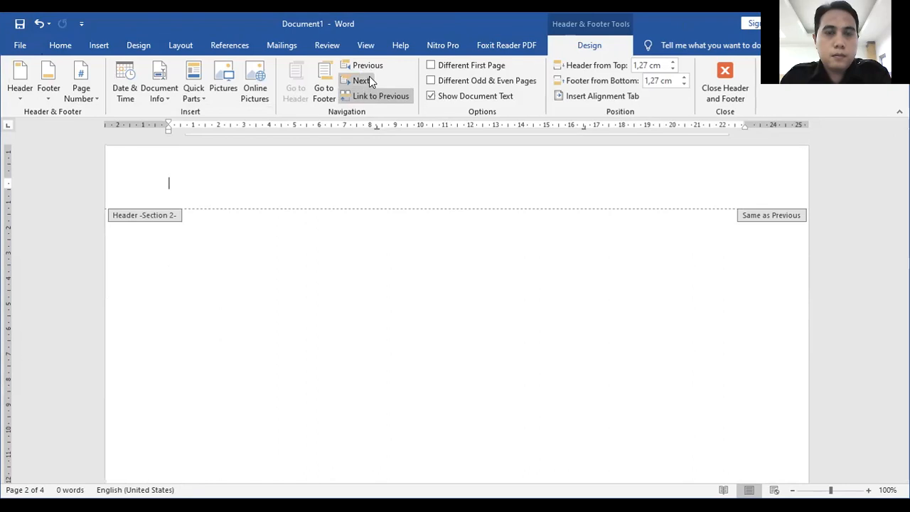
Unlink the Section 3 header from the previous section and compare the header links of the sections throughout the document.
left_click(370, 78)
left_click(378, 95)
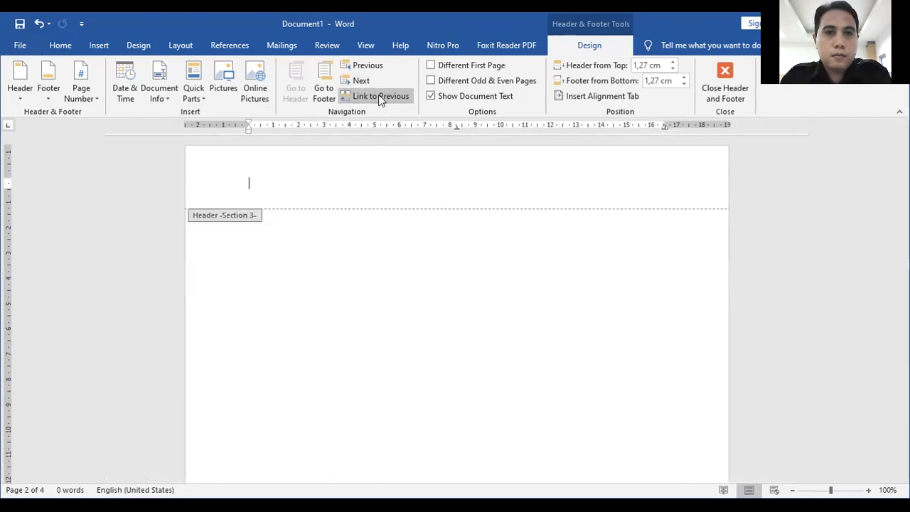
scroll(468, 220, "down", 10)
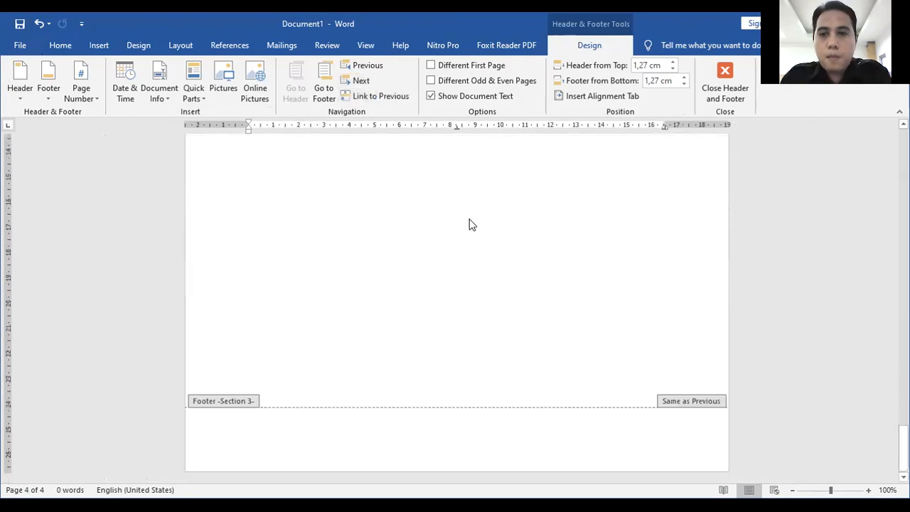
scroll(469, 221, "up", 9)
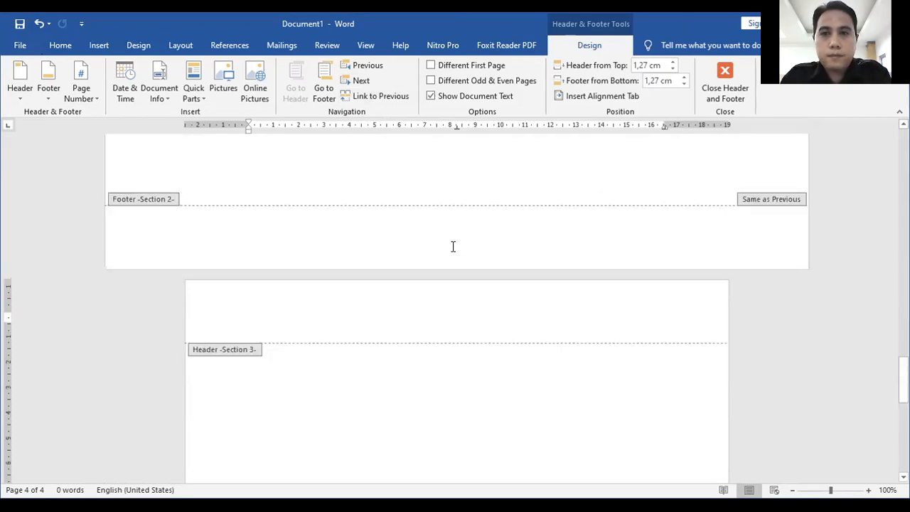
scroll(452, 253, "up", 8)
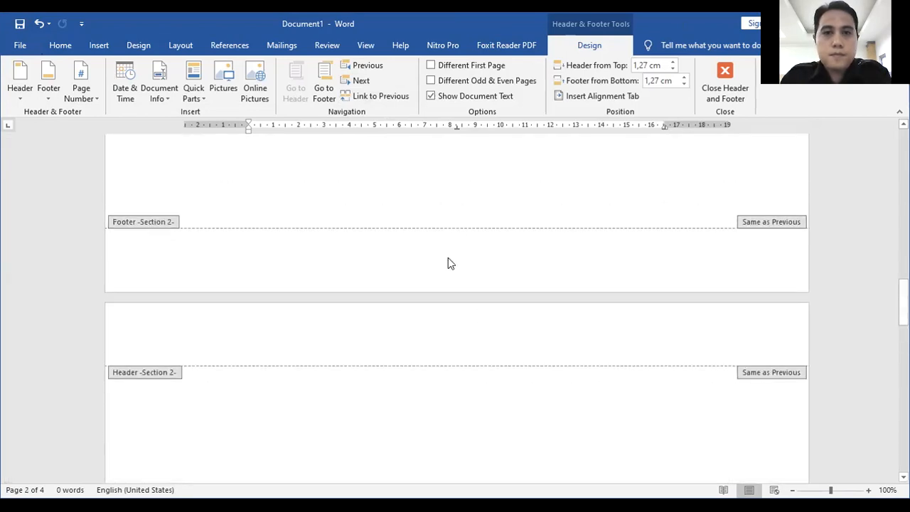
scroll(448, 260, "up", 8)
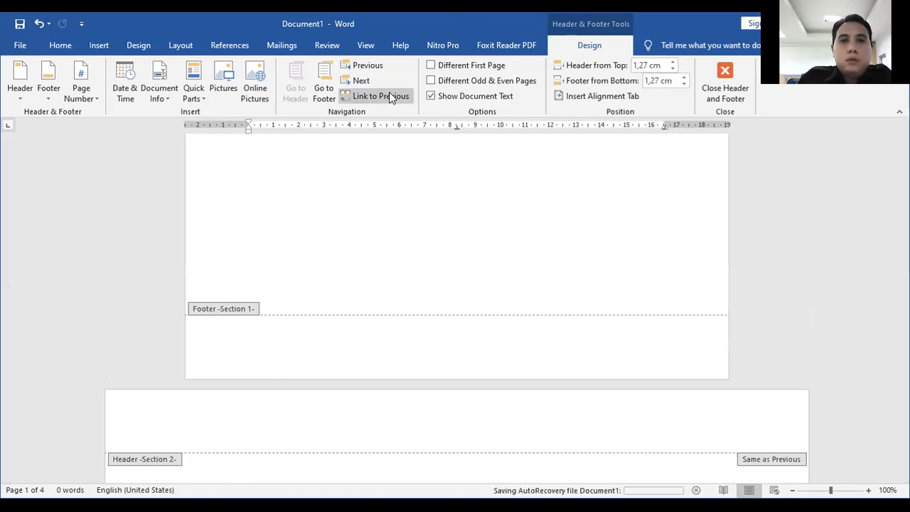
scroll(463, 259, "down", 9)
scroll(463, 265, "up", 4)
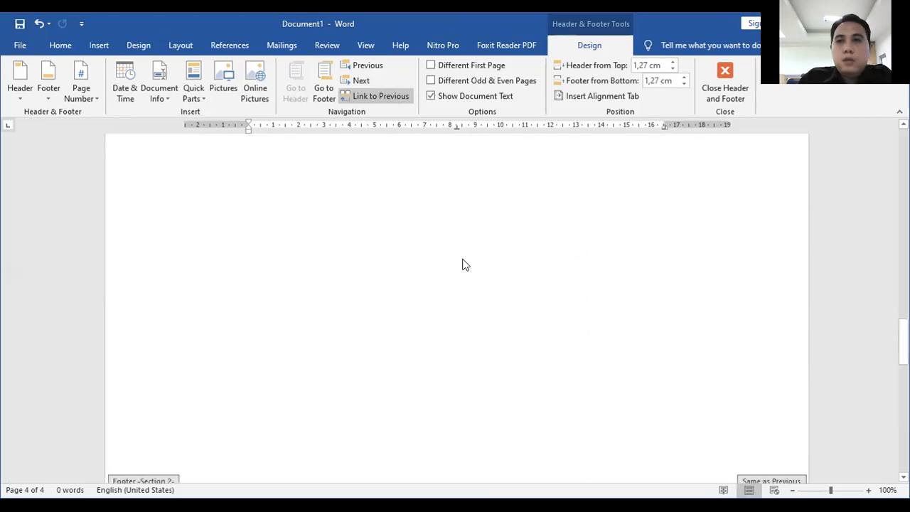
scroll(463, 265, "up", 8)
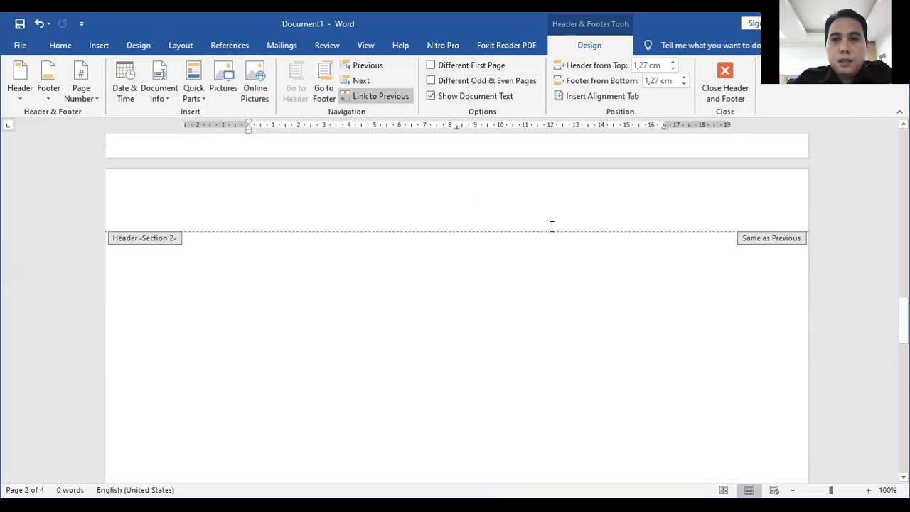
Connect the Section 3 header to the previous section by agreeing to delete its separate header, and leave header editing.
left_click(381, 95)
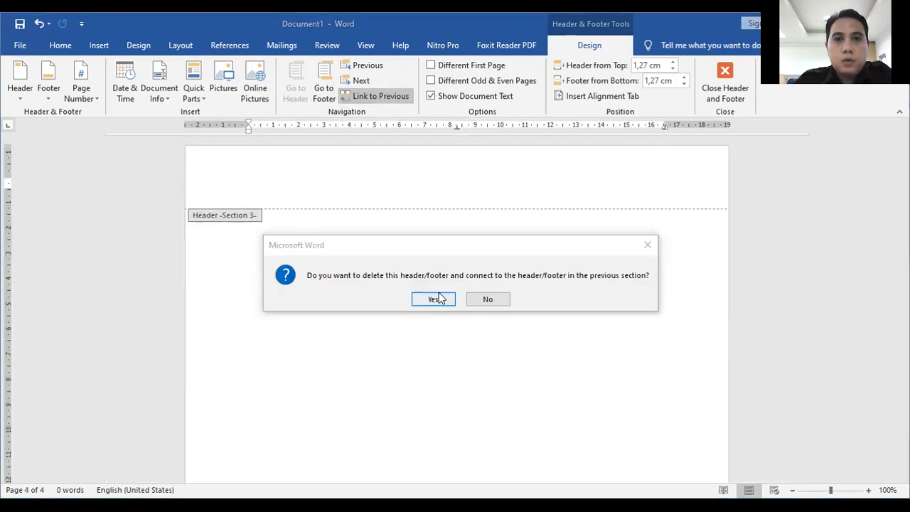
left_click(435, 299)
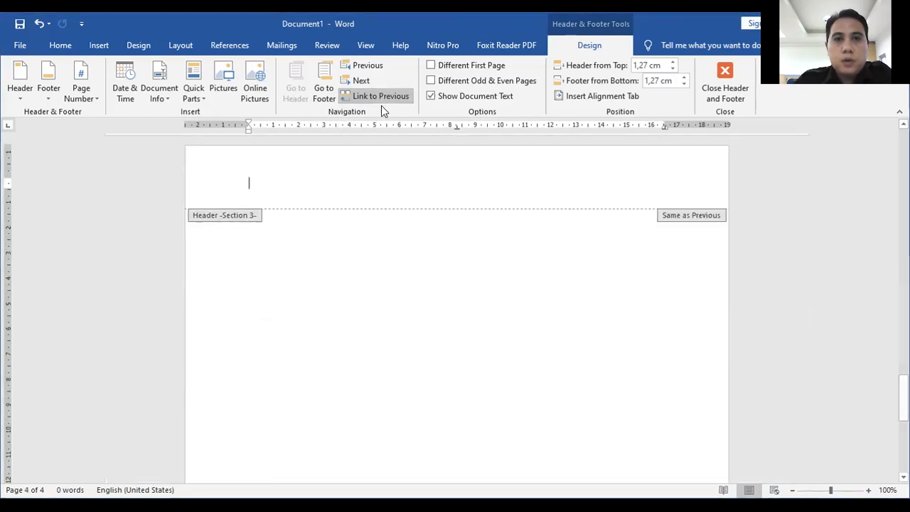
left_click(726, 84)
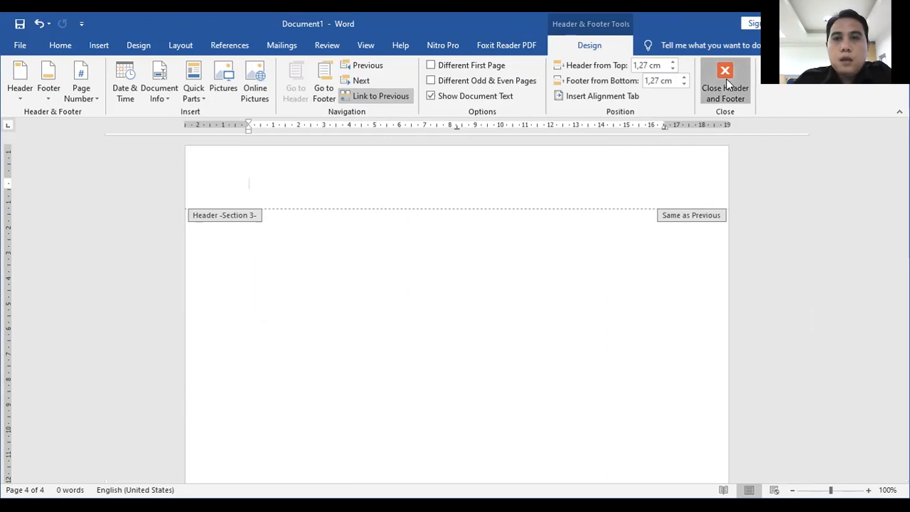
left_click(527, 241)
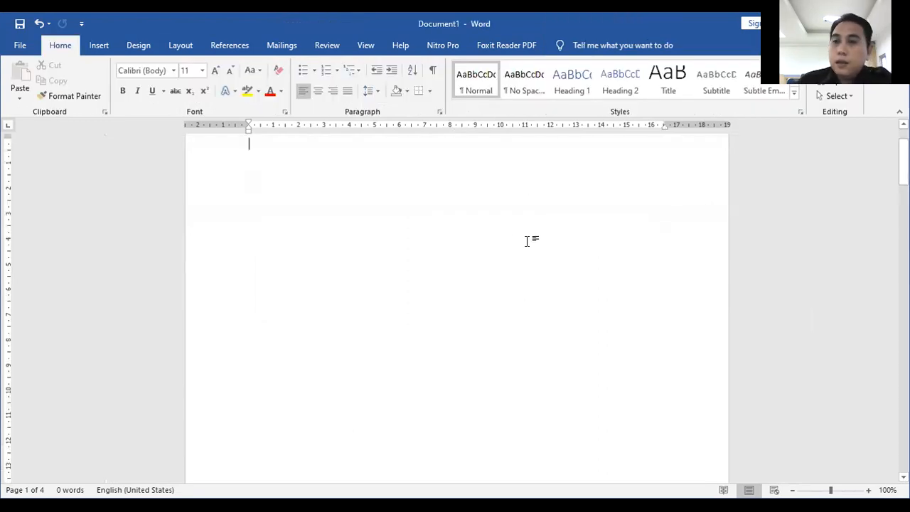
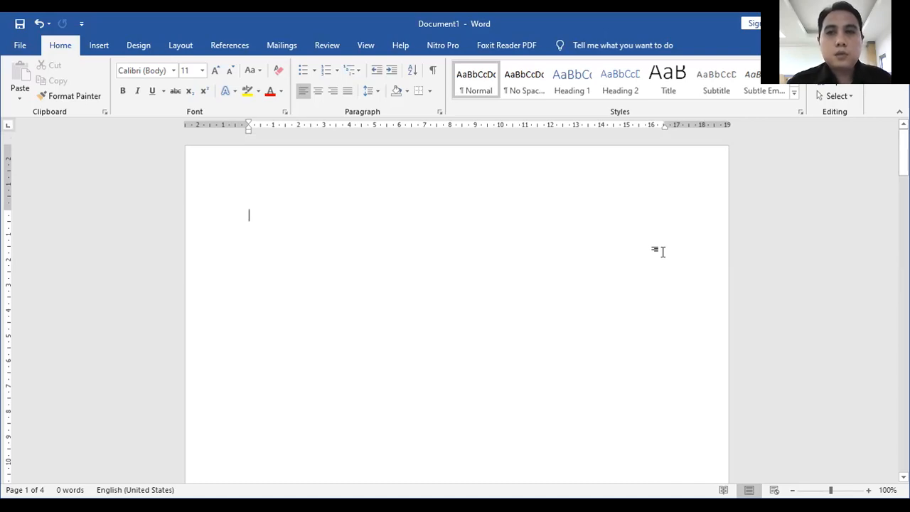
Examine the document types and wizard offered for starting a mail merge, and return to the blank first page.
left_click(282, 47)
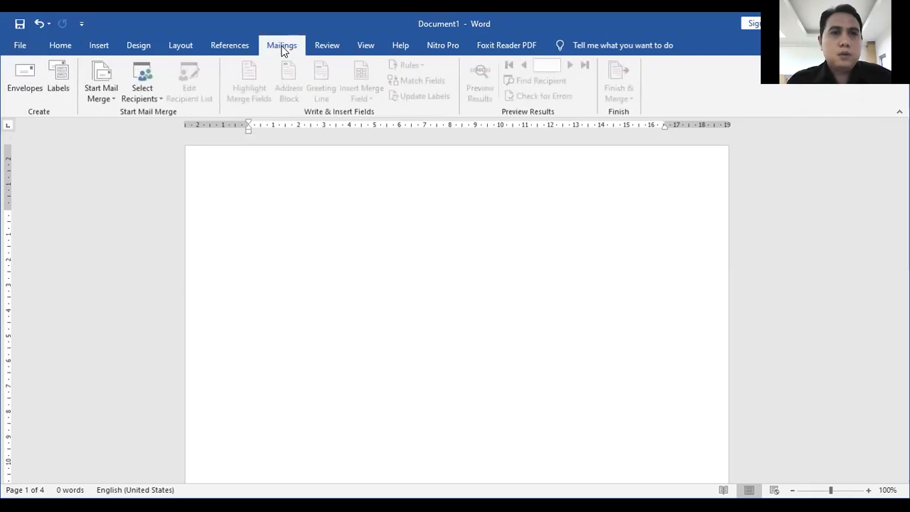
left_click(112, 102)
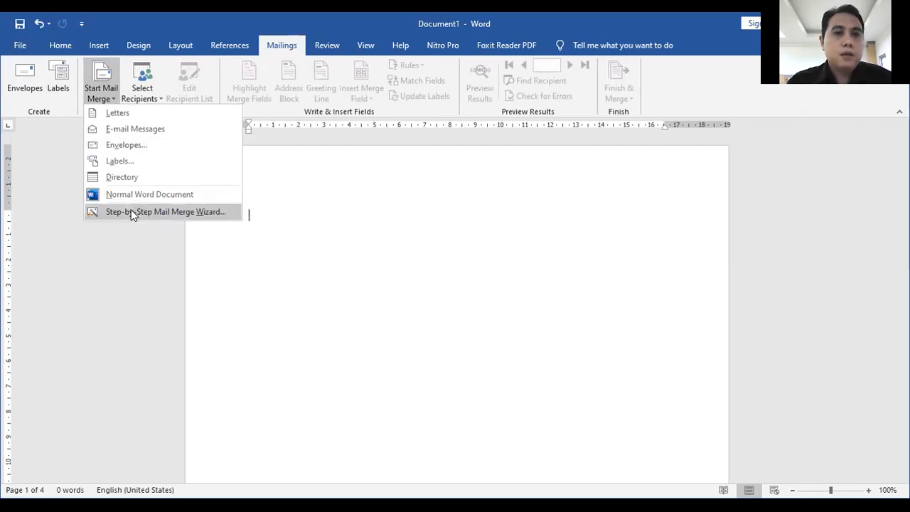
left_click(295, 213)
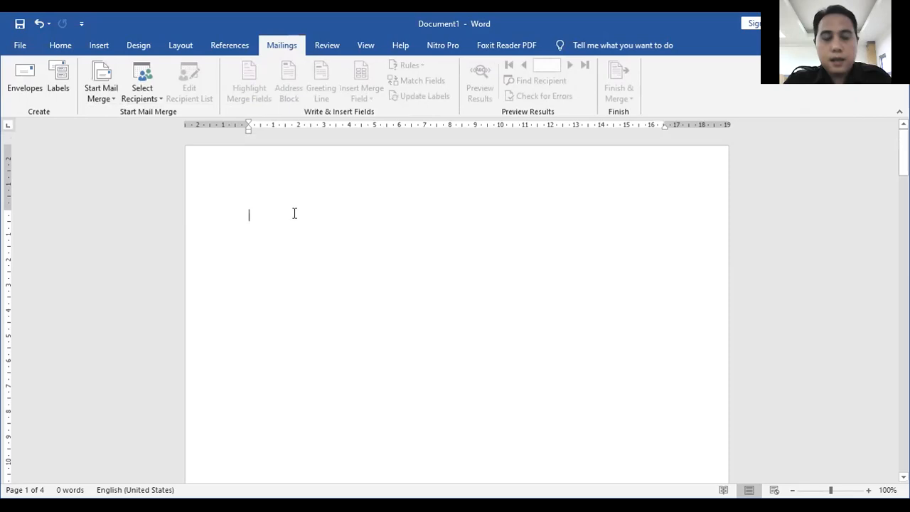
type("N")
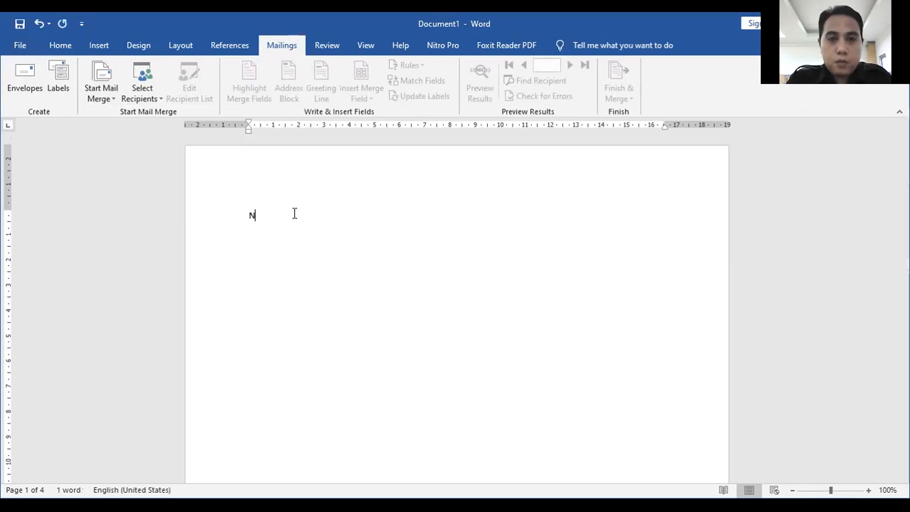
type("a")
key("BackSpace")
key("BackSpace")
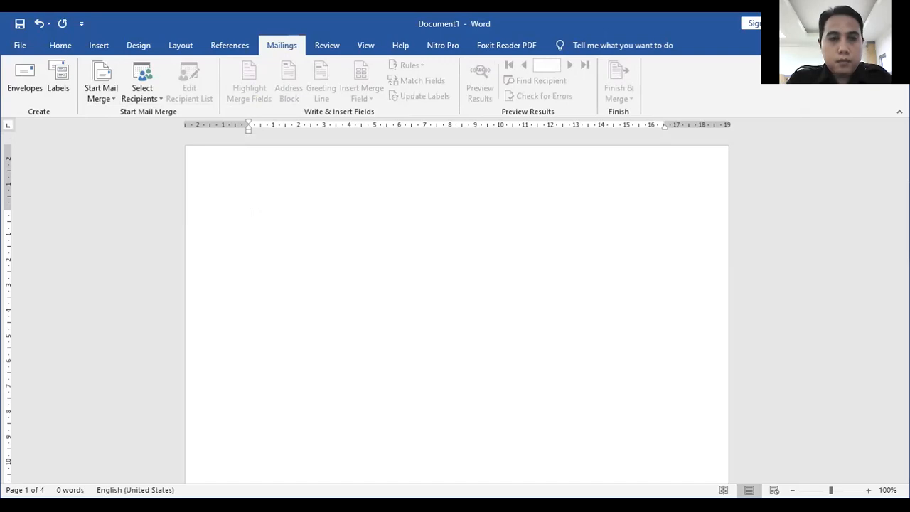
type("N")
key("BackSpace")
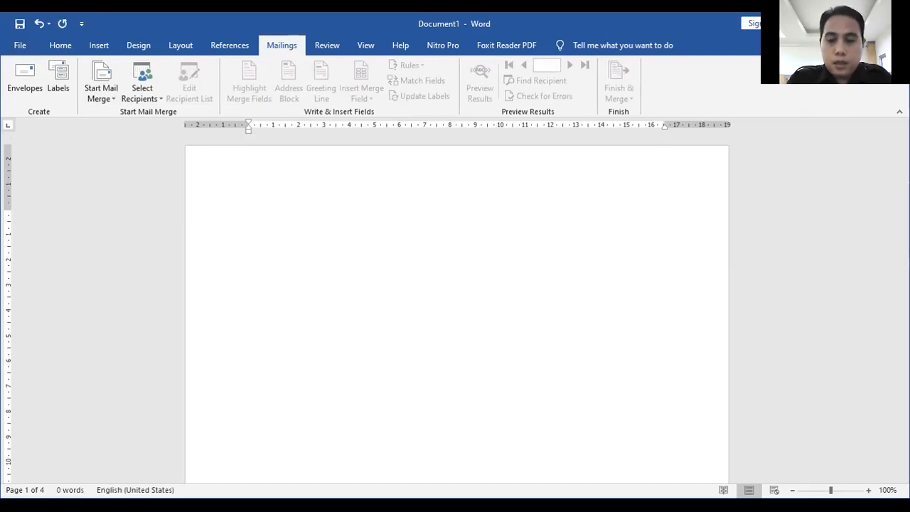
Write the letter's address block on separate lines: "Kepada Yth :", "Nama", "Di" and "Alamat".
type("Kepada ")
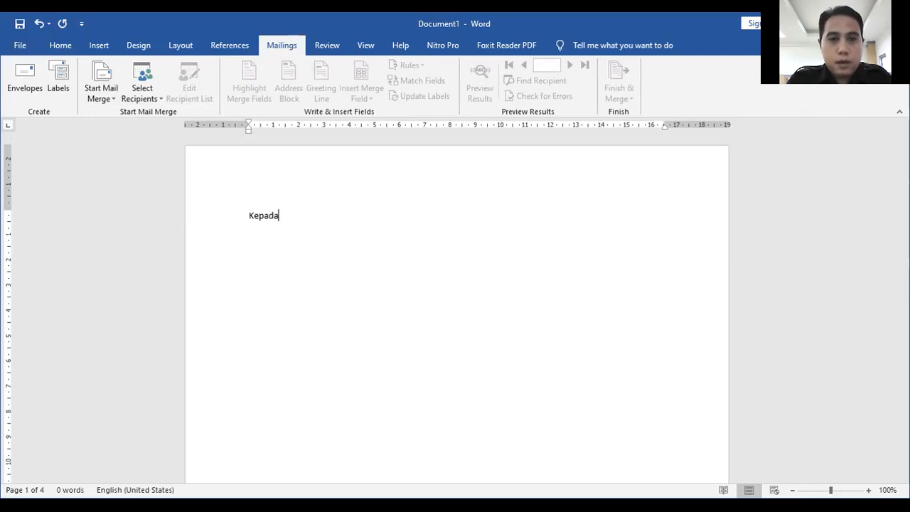
type("Yth")
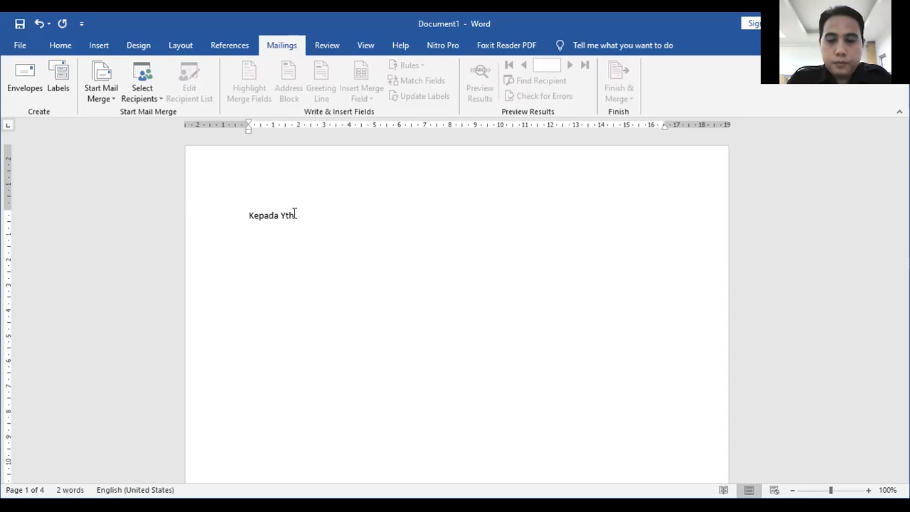
type(" :")
key("Return")
type("Nama")
key("Return")
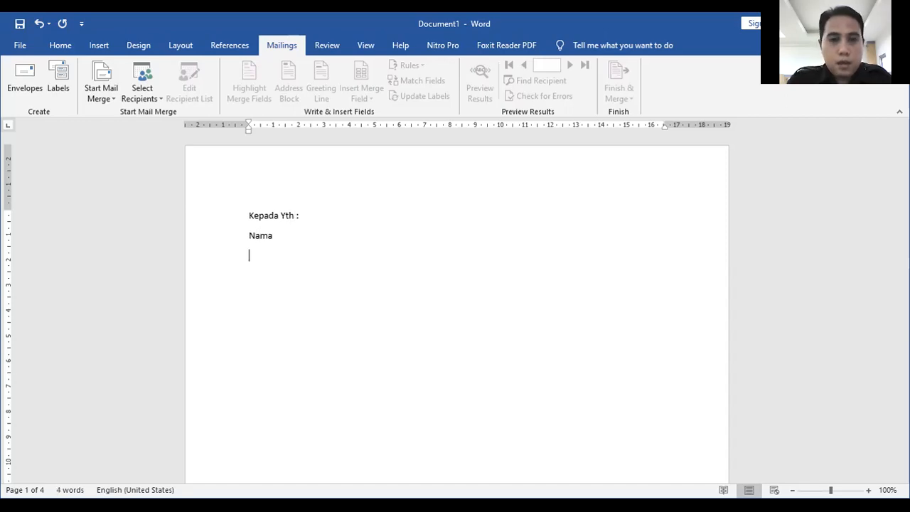
type("Di")
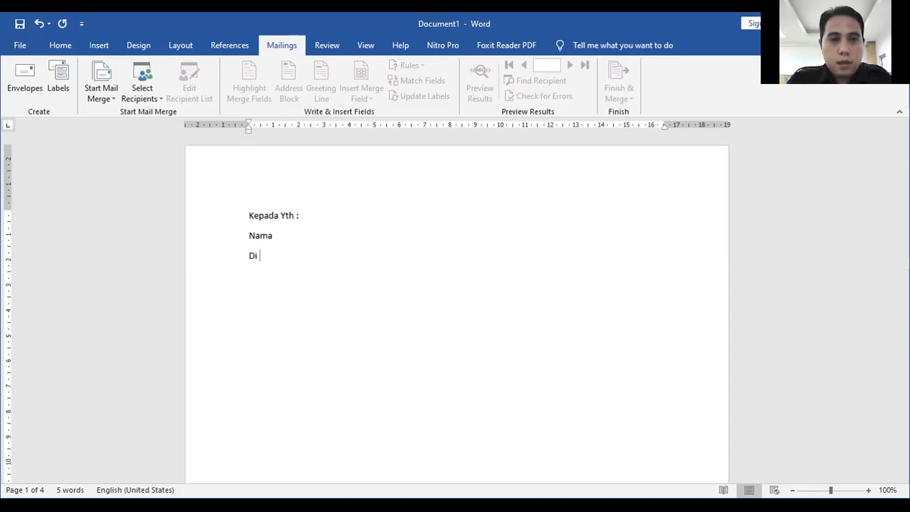
key("Return")
type("Alamat")
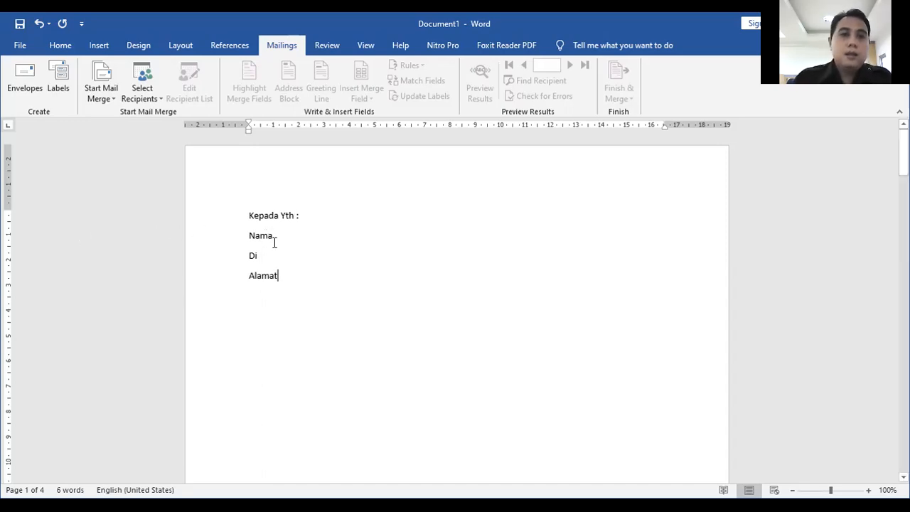
Delete the placeholder lines "Nama", "Di" and "Alamat" below "Kepada Yth :".
scroll(281, 234, "down", 2)
scroll(284, 207, "up", 1)
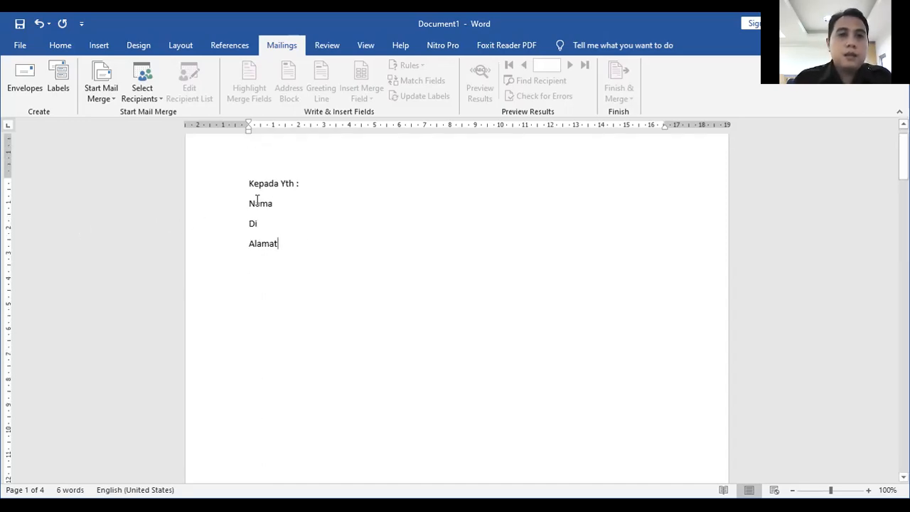
left_click_drag(249, 203, 261, 244)
left_click_drag(248, 204, 298, 244)
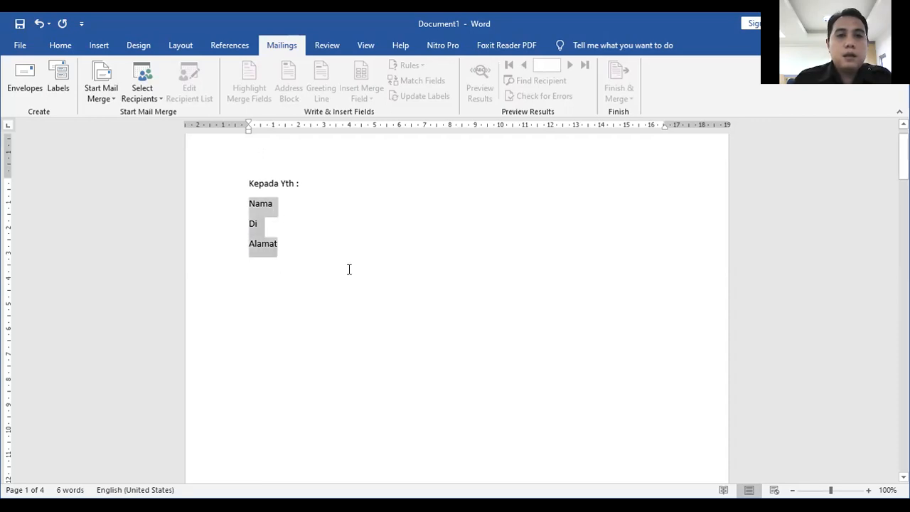
scroll(337, 233, "up", 1)
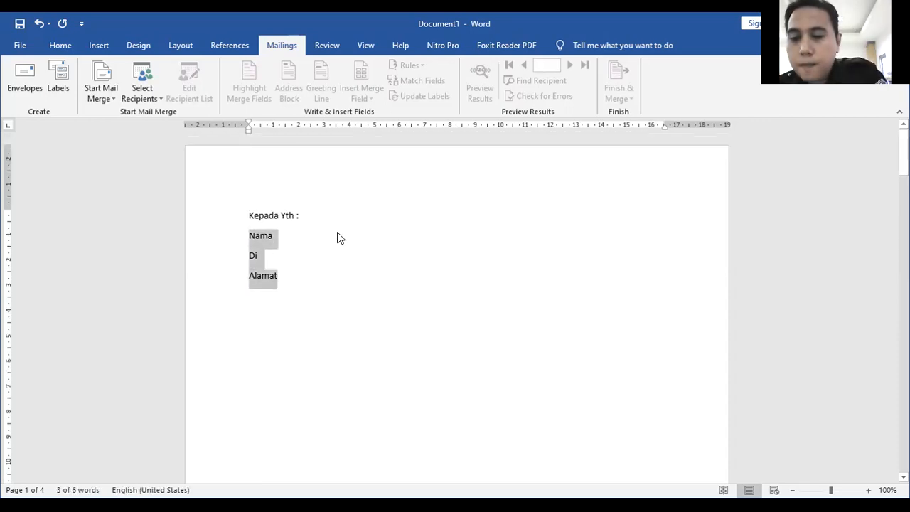
key("Delete")
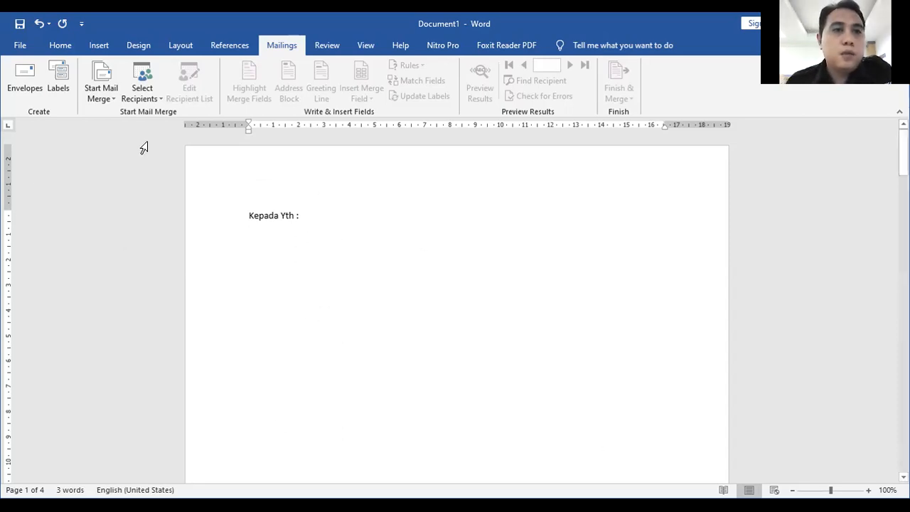
Save the document as "Kepada Yth" in the Documents folder.
left_click(19, 48)
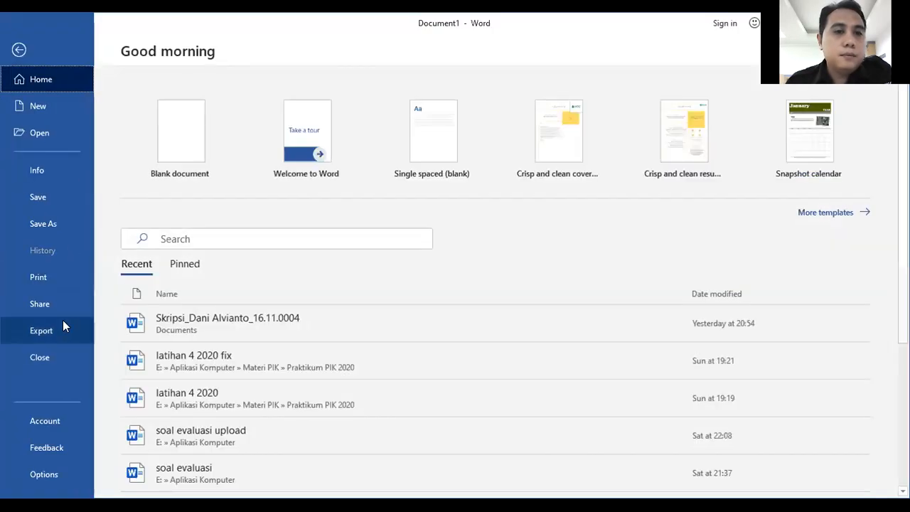
left_click(50, 198)
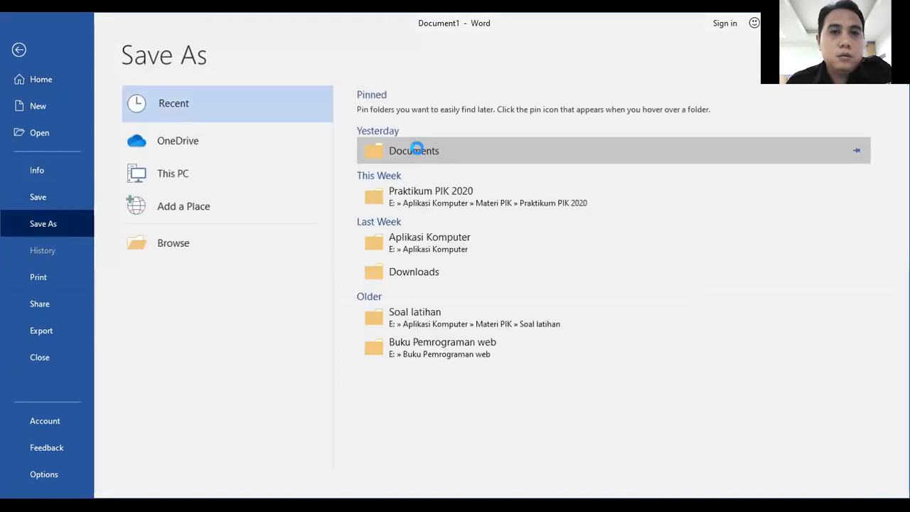
left_click(420, 154)
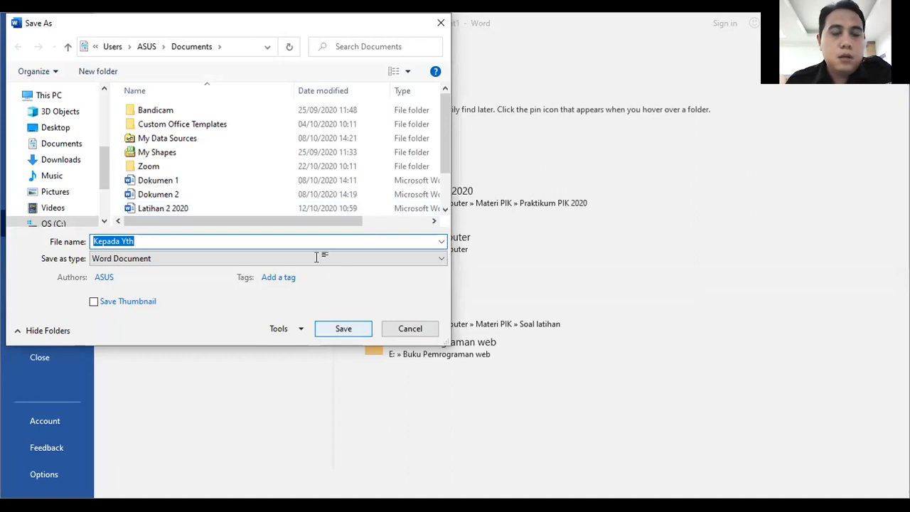
key("Return")
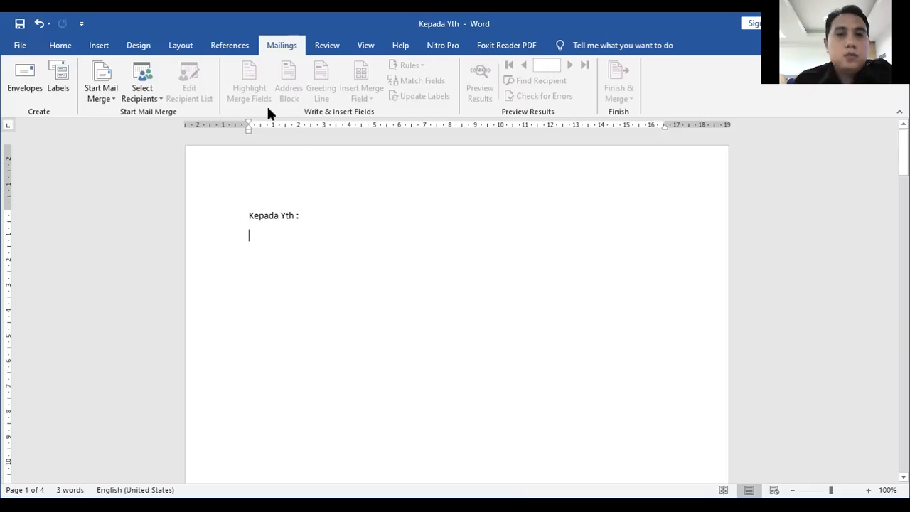
Start the step-by-step mail merge wizard for Letters using the current document, and advance to recipient selection.
left_click(101, 91)
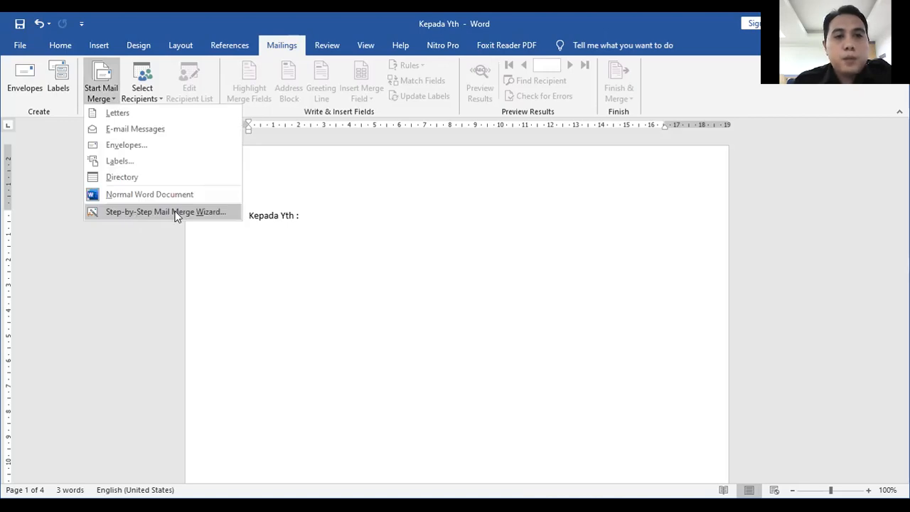
left_click(177, 217)
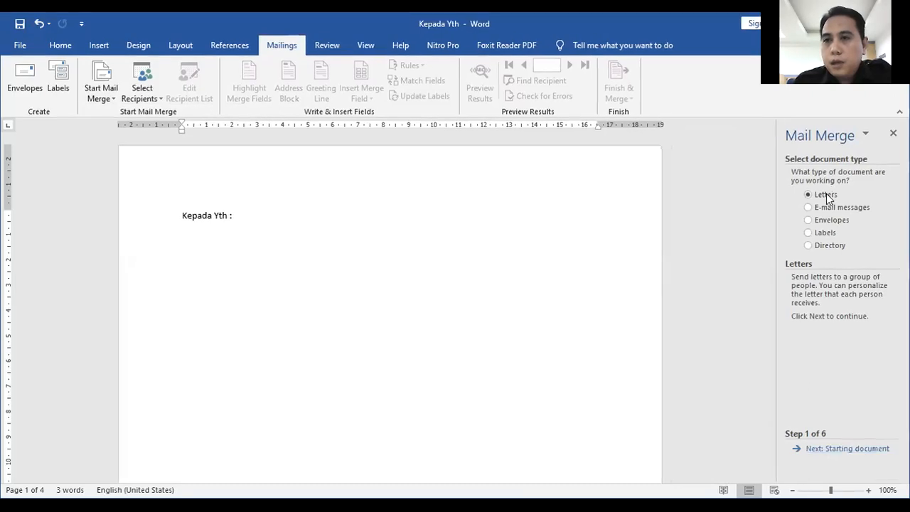
left_click(848, 448)
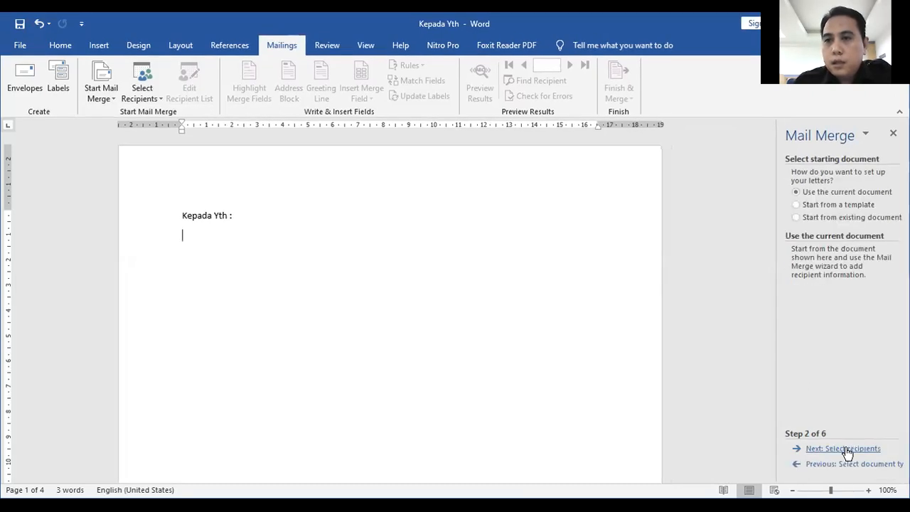
left_click(837, 217)
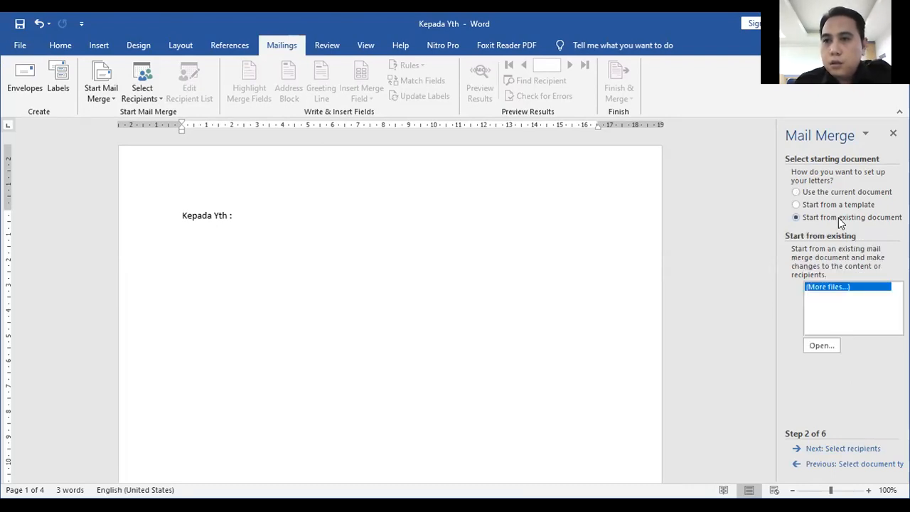
left_click(818, 194)
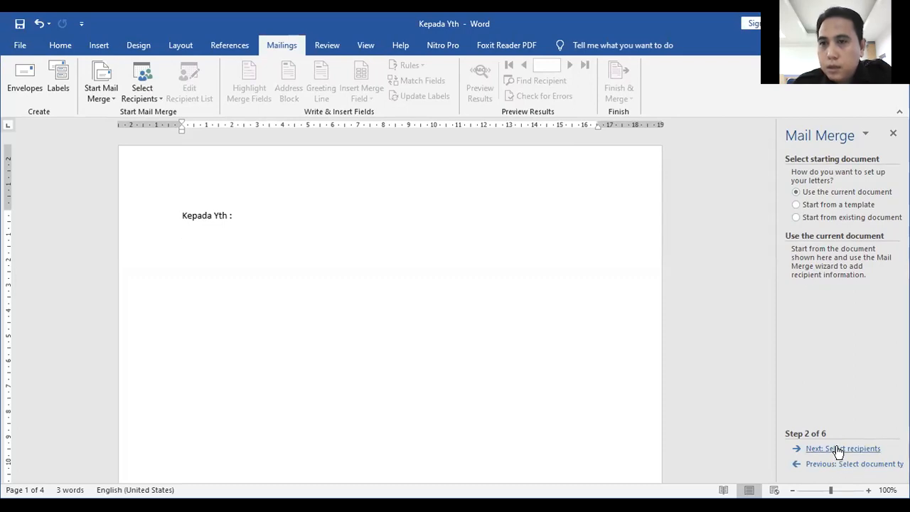
left_click(838, 449)
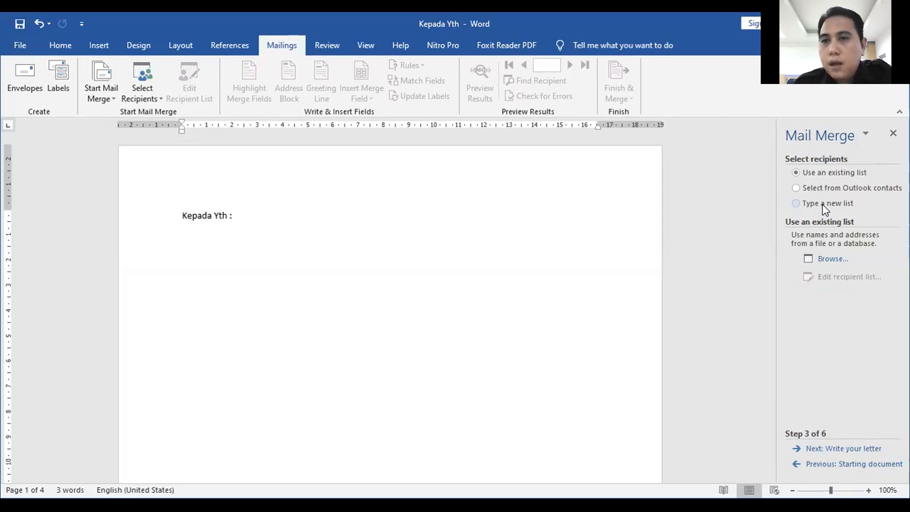
Choose to type a new recipient list, open its entry table and look through the default columns.
left_click(825, 208)
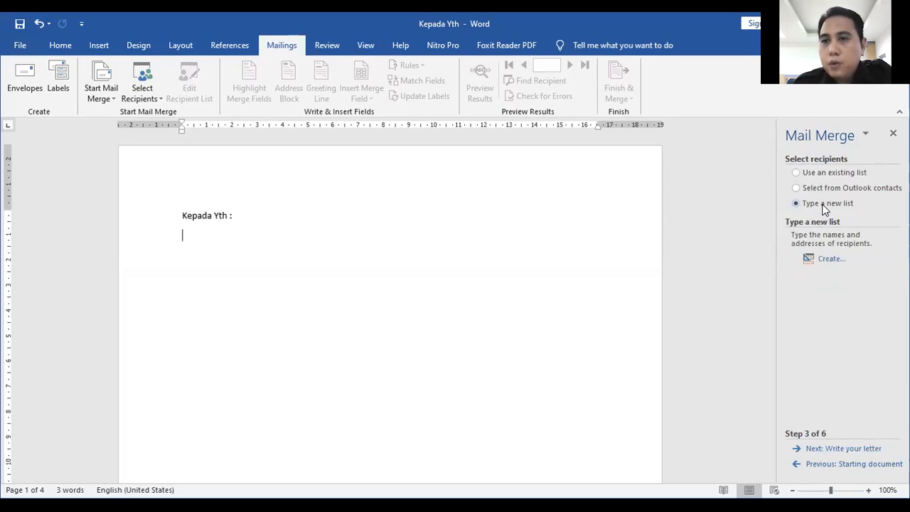
left_click(850, 449)
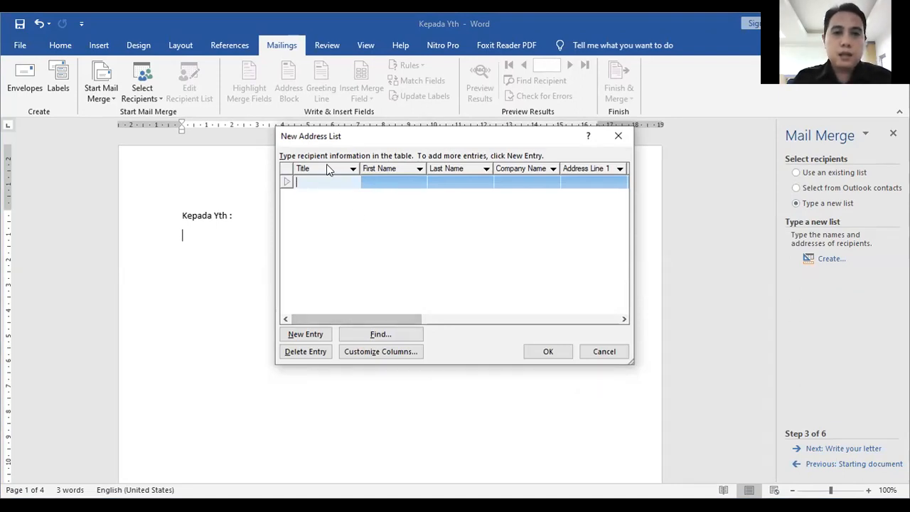
left_click(584, 321)
left_click(625, 320)
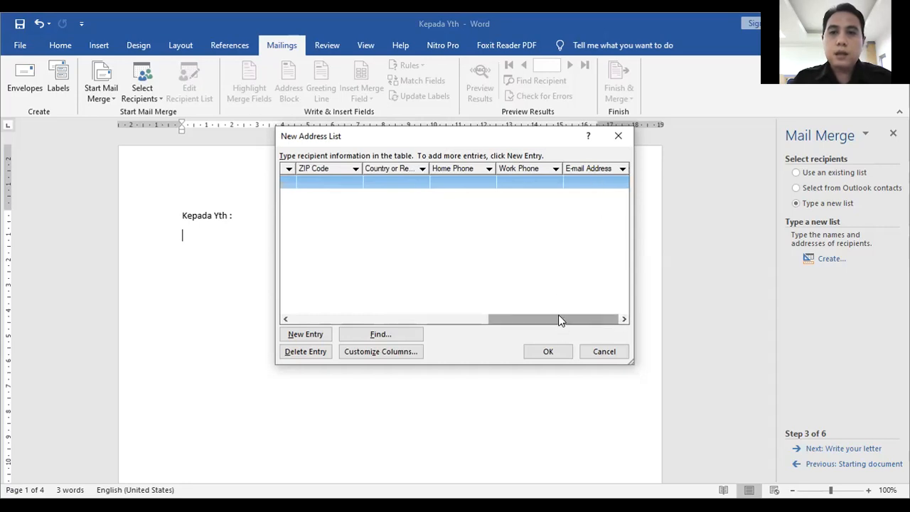
left_click_drag(559, 319, 279, 323)
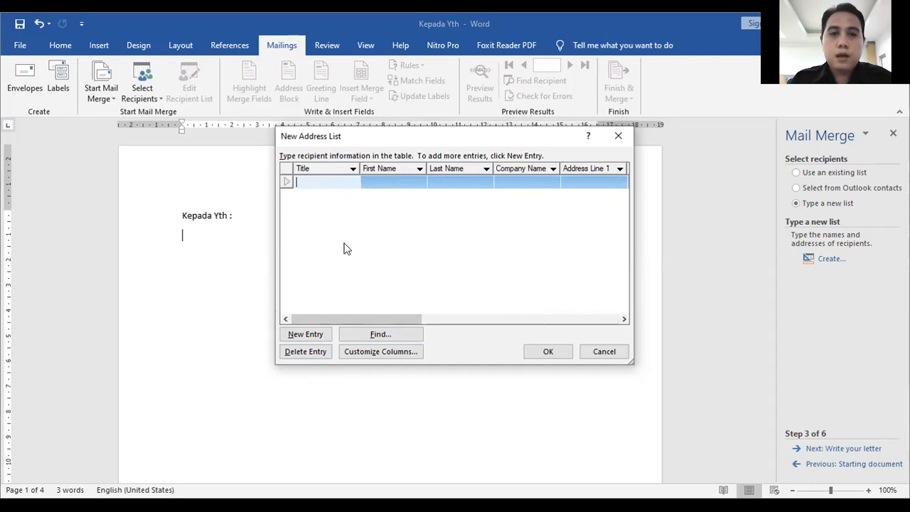
Customize the address list columns by renaming the "Title" field to "Nama".
left_click(405, 352)
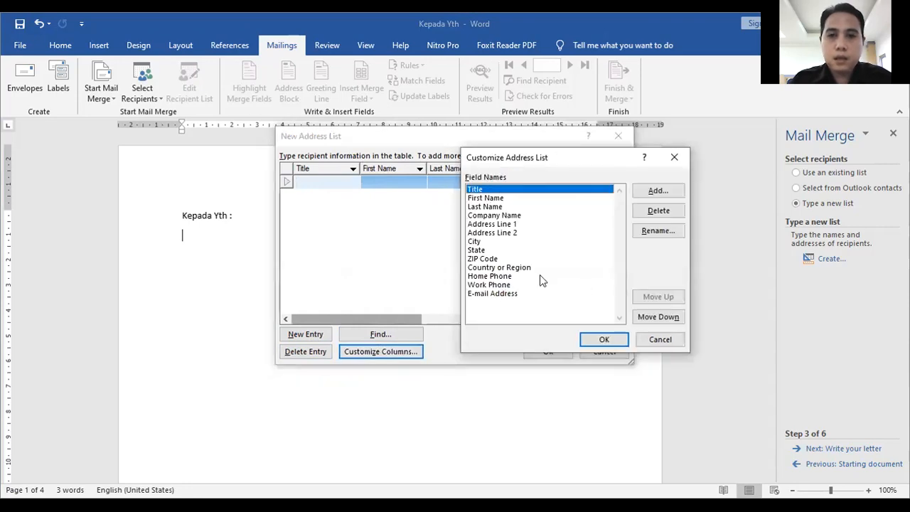
left_click(658, 231)
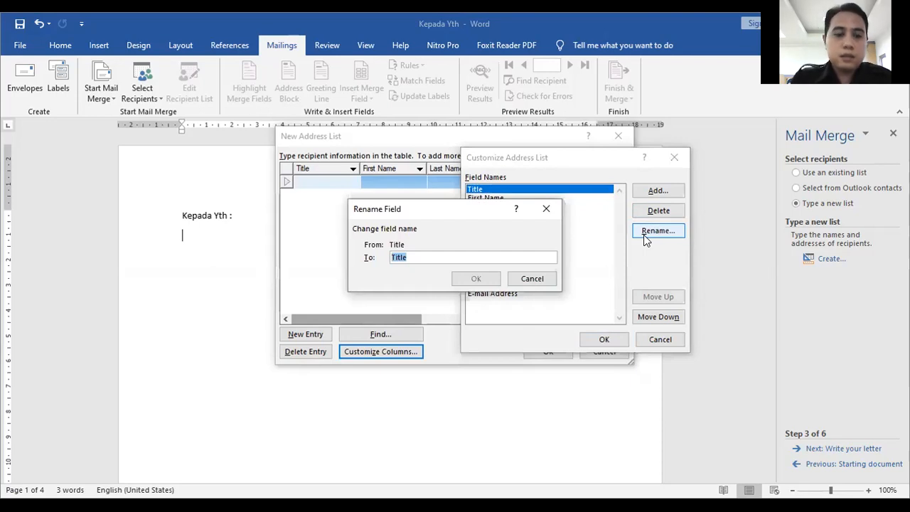
type("Nama")
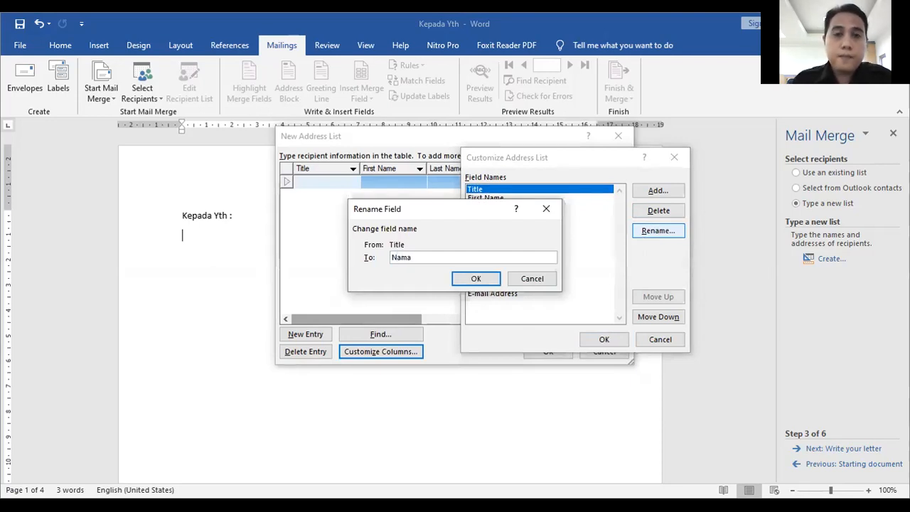
left_click(489, 278)
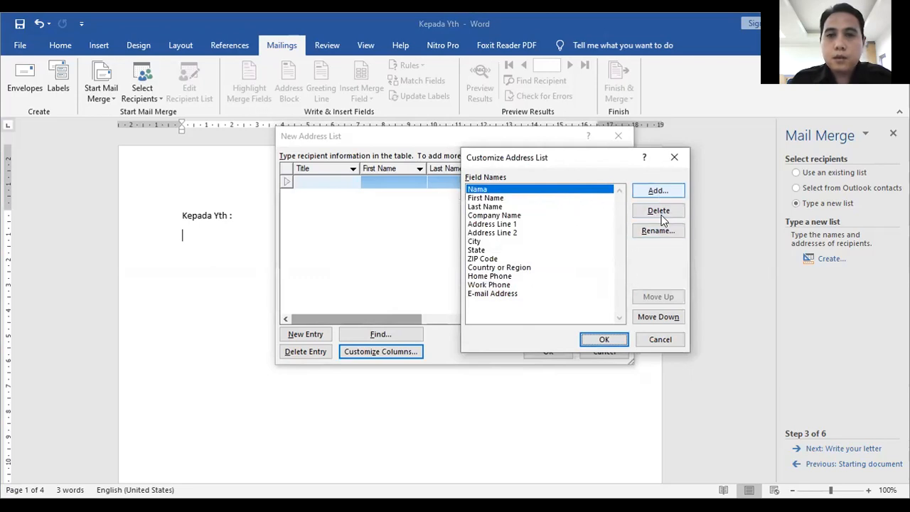
Rename the "First Name" field to "Alamat" and apply the customized columns to the address list.
left_click(653, 231)
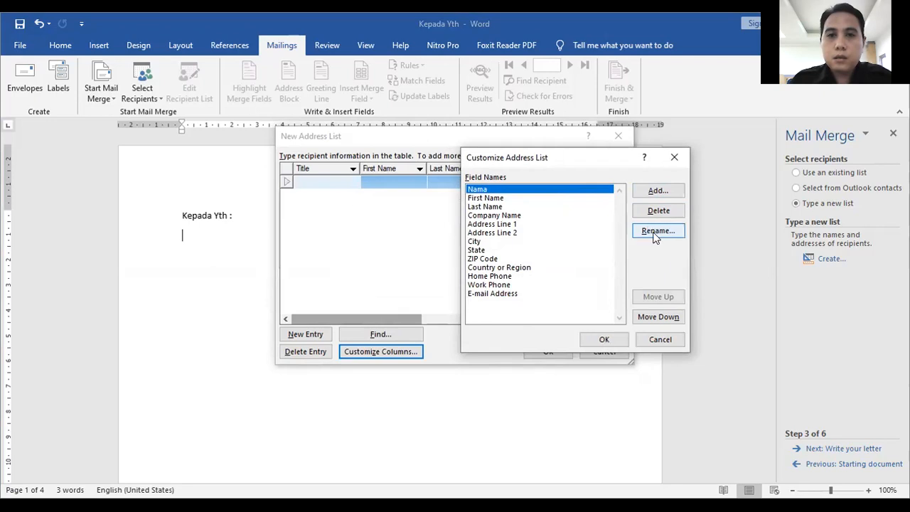
left_click(544, 281)
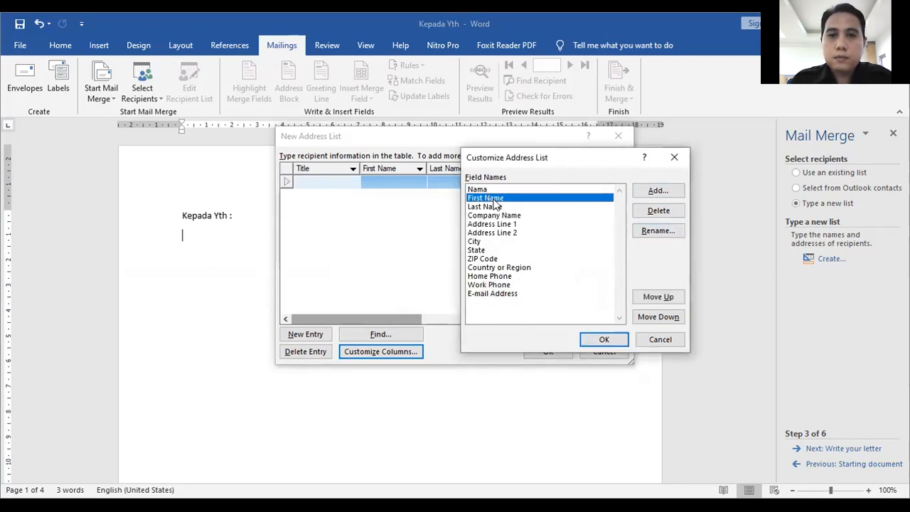
left_click(669, 233)
type("Aka")
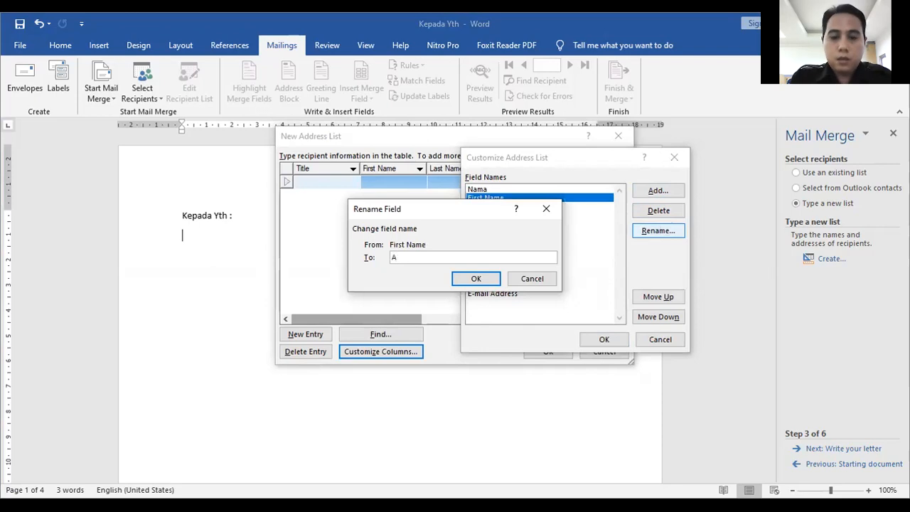
key("BackSpace")
key("BackSpace")
type("lamat")
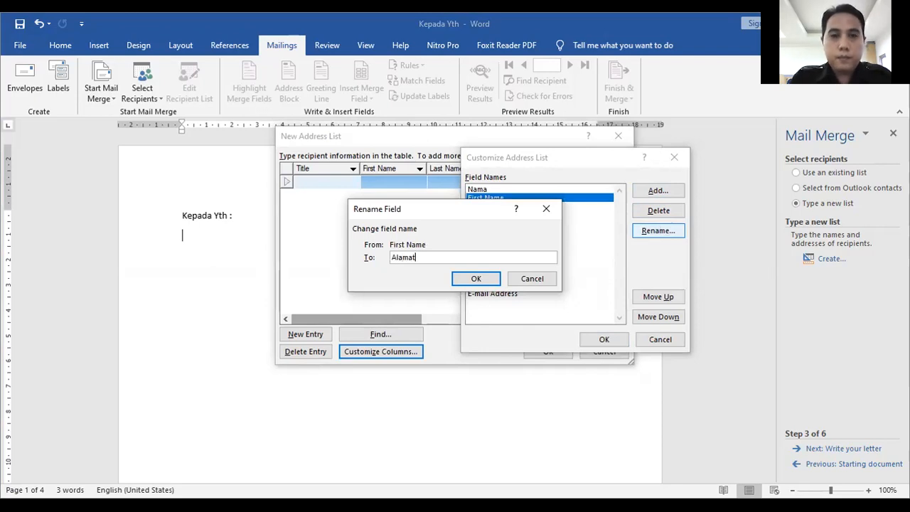
left_click(478, 283)
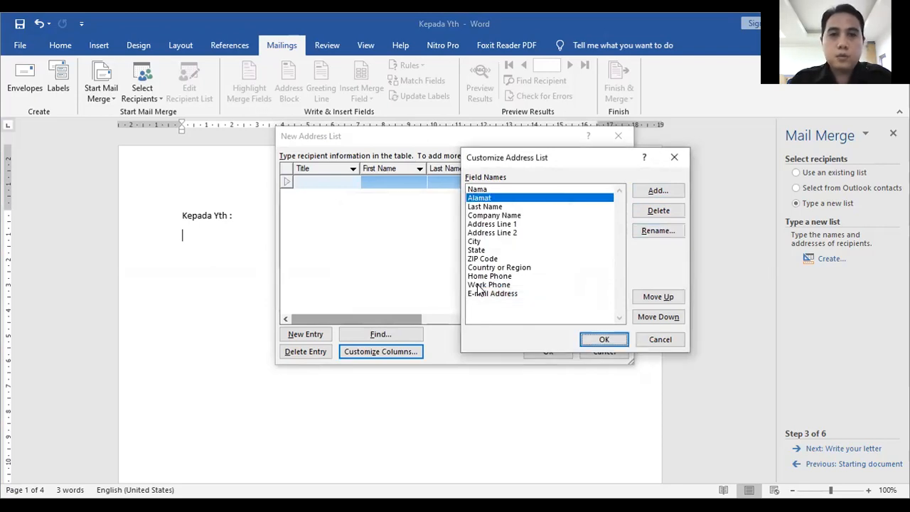
left_click(604, 341)
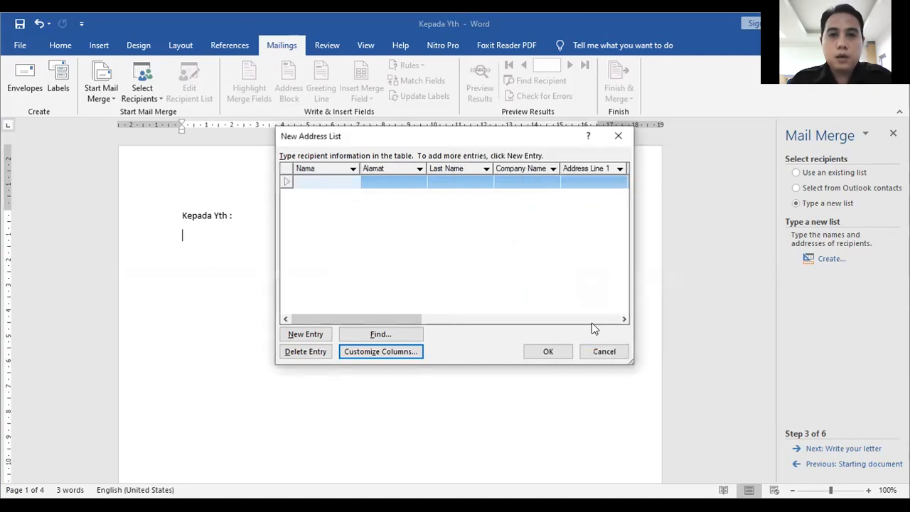
Fill in the first entry of the address list with the recipient's name under Nama and address under Alamat.
left_click(382, 182)
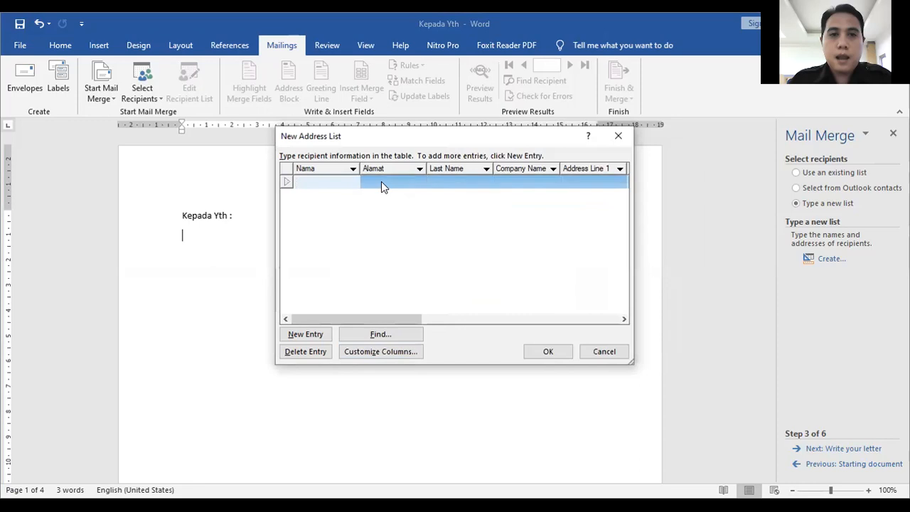
left_click(333, 180)
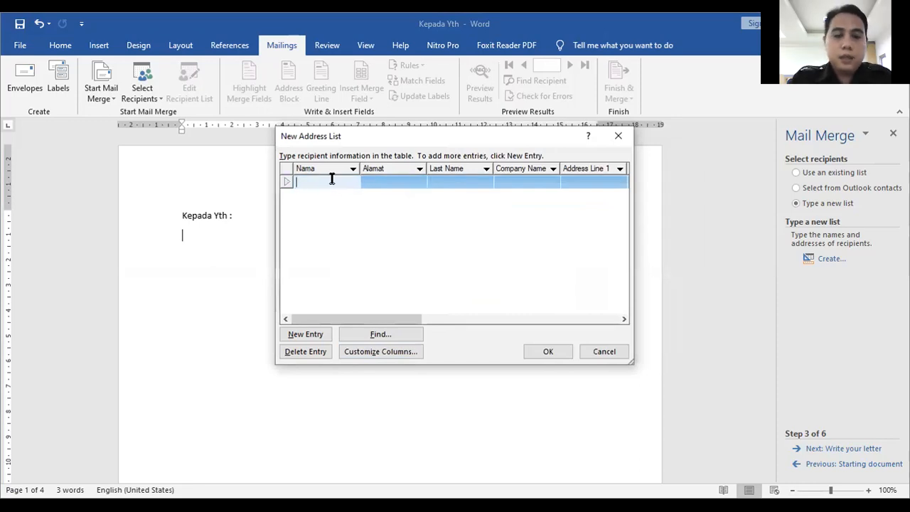
type("Bambang")
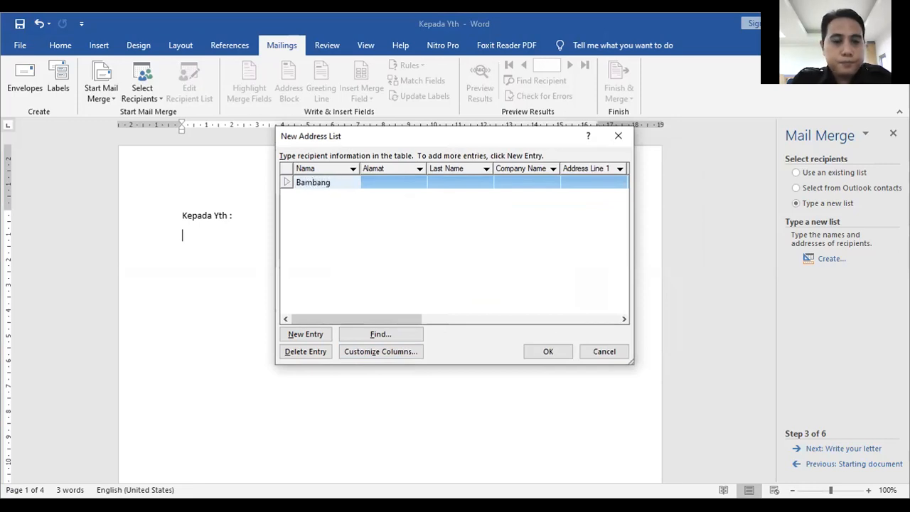
key("Tab")
type("Semarang")
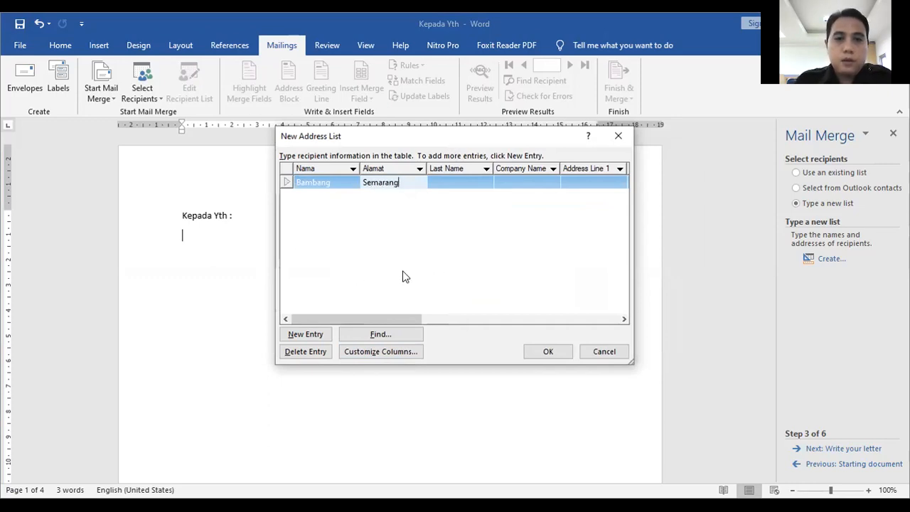
Add a second entry to the address list with that recipient's name and address.
left_click(305, 334)
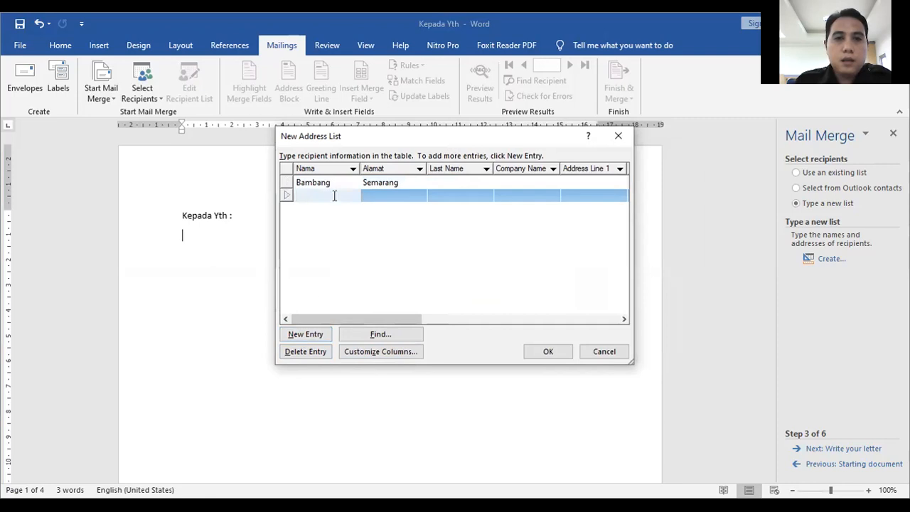
type("Suci")
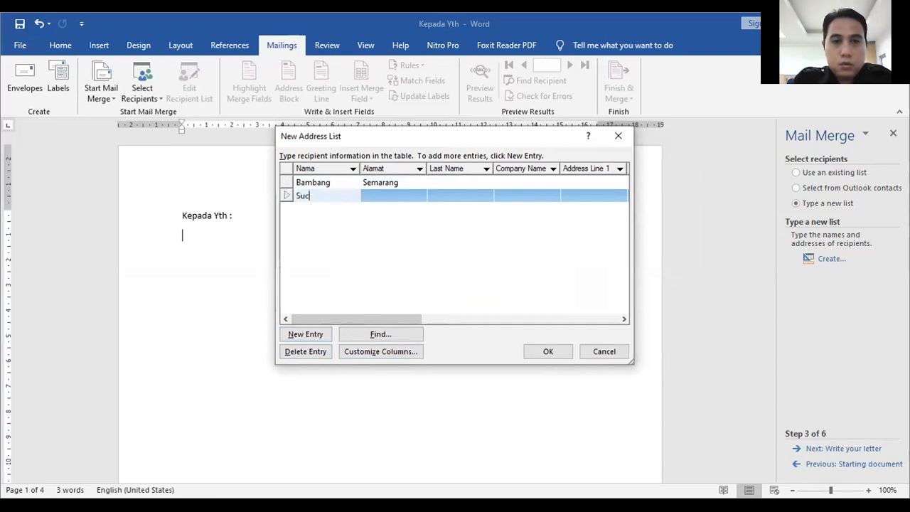
key("Tab")
type("Pu")
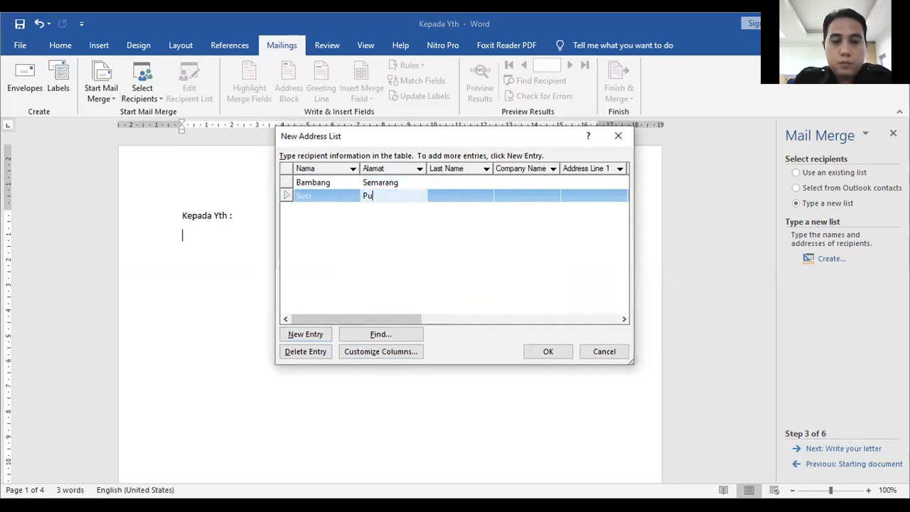
type("rwokerto")
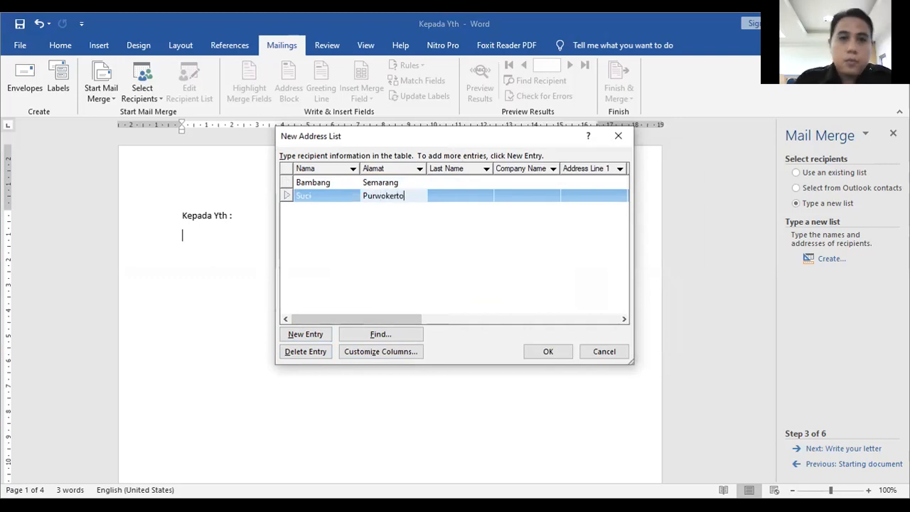
Add a third entry to the address list with the recipient's name under Nama and address under Alamat.
left_click(313, 332)
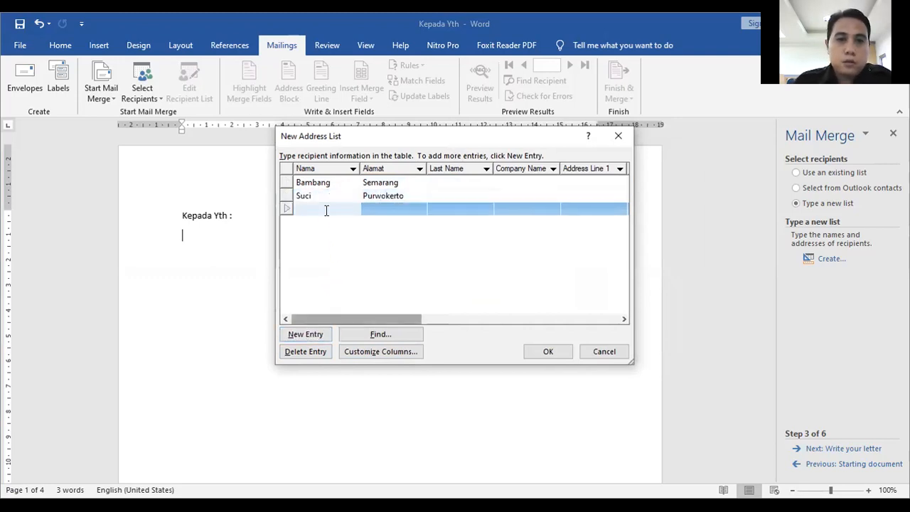
type("Indra")
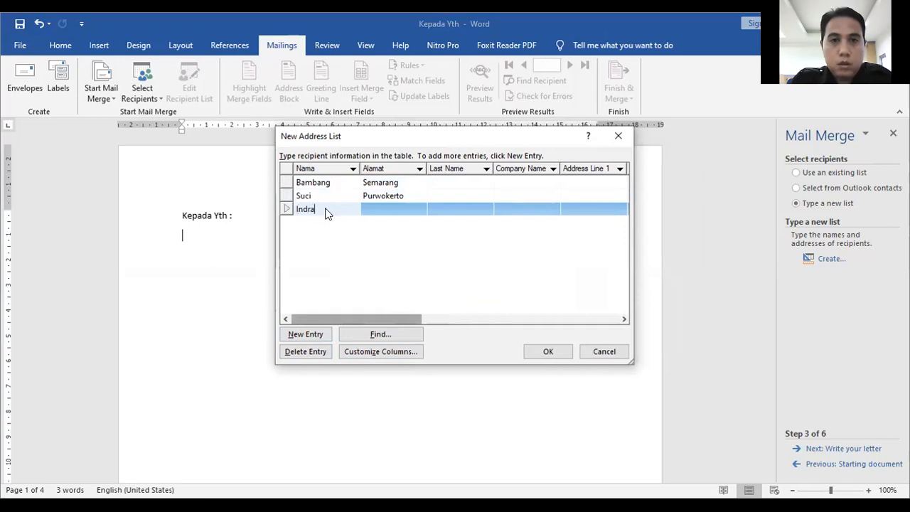
key("Tab")
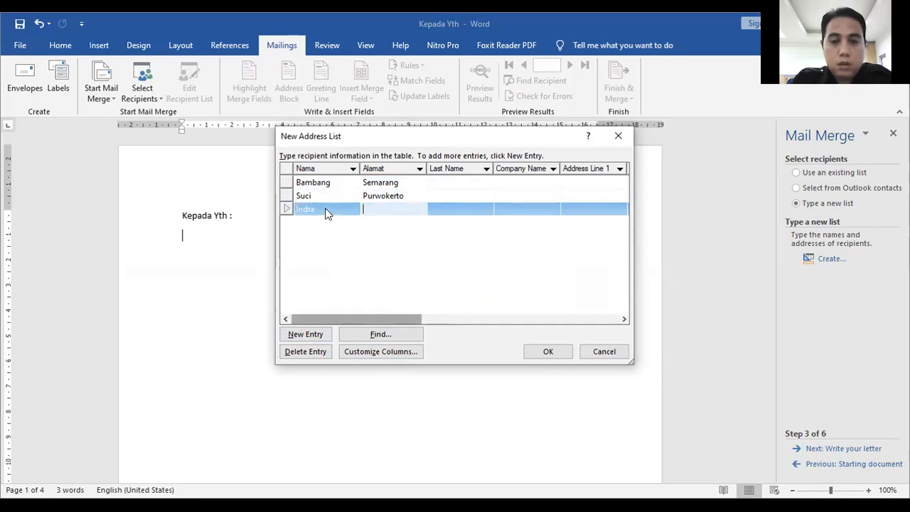
type("Sokaraja")
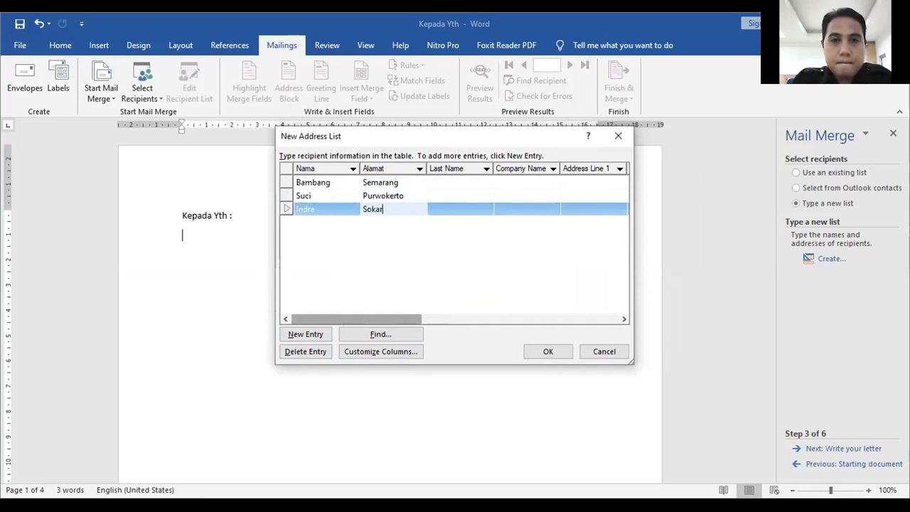
Add a fourth entry to the address list, completing the recipient's name under Nama and the address under Alamat.
left_click(305, 336)
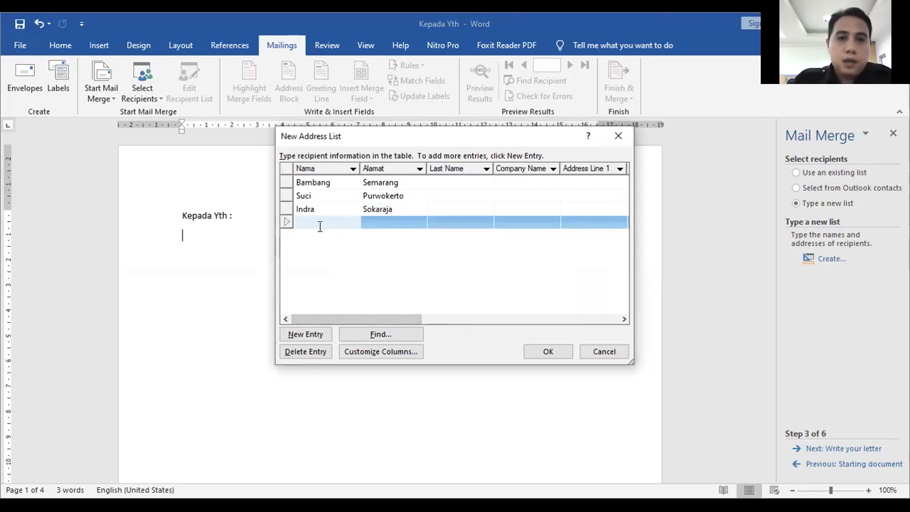
type("Wawa")
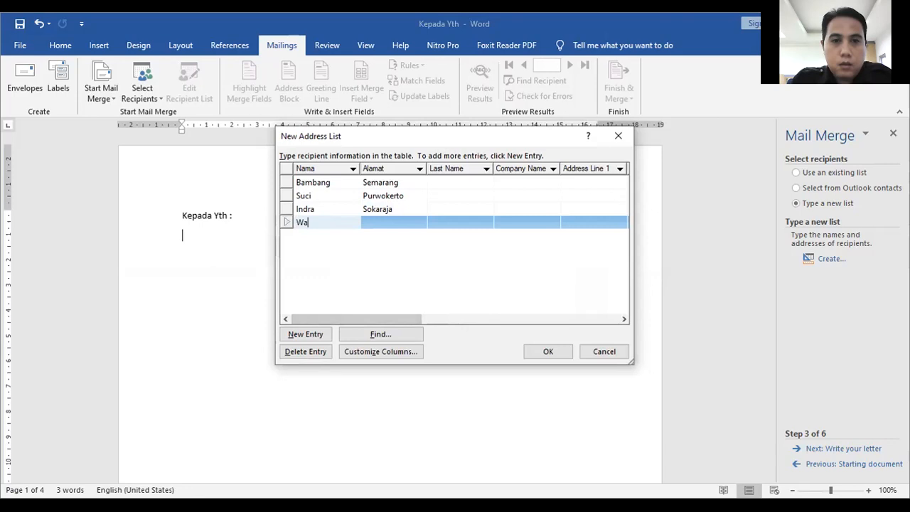
key("Tab")
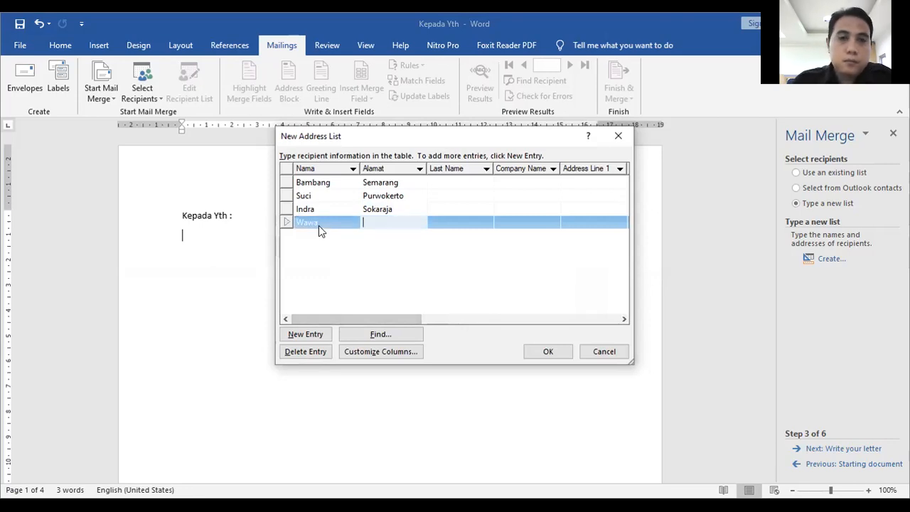
left_click(330, 223)
type("n")
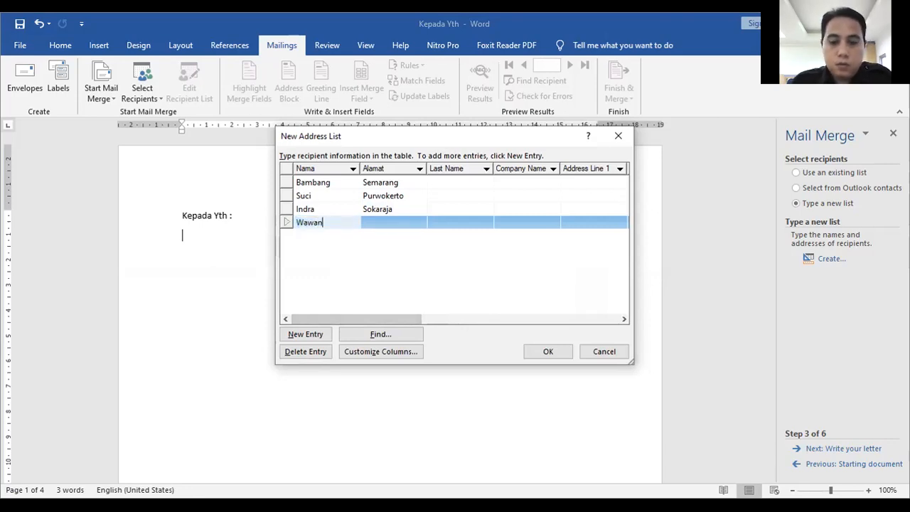
left_click(397, 221)
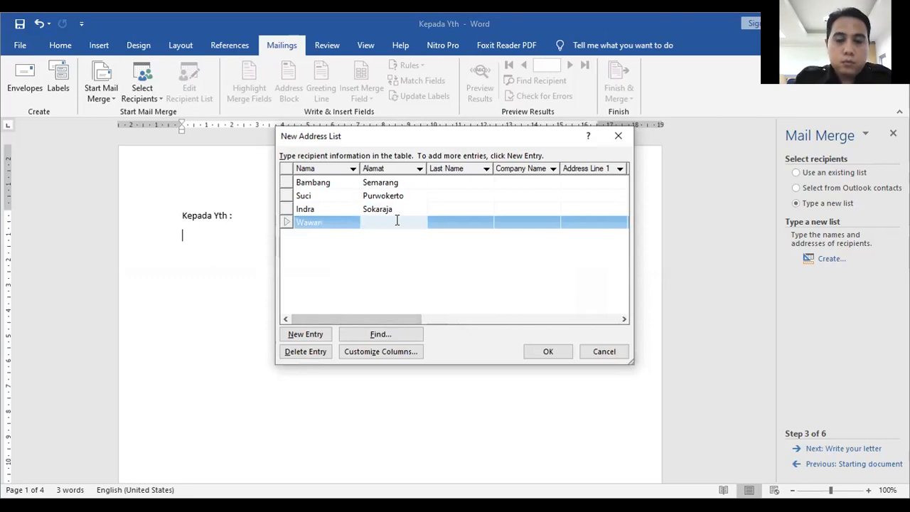
type("Bandung")
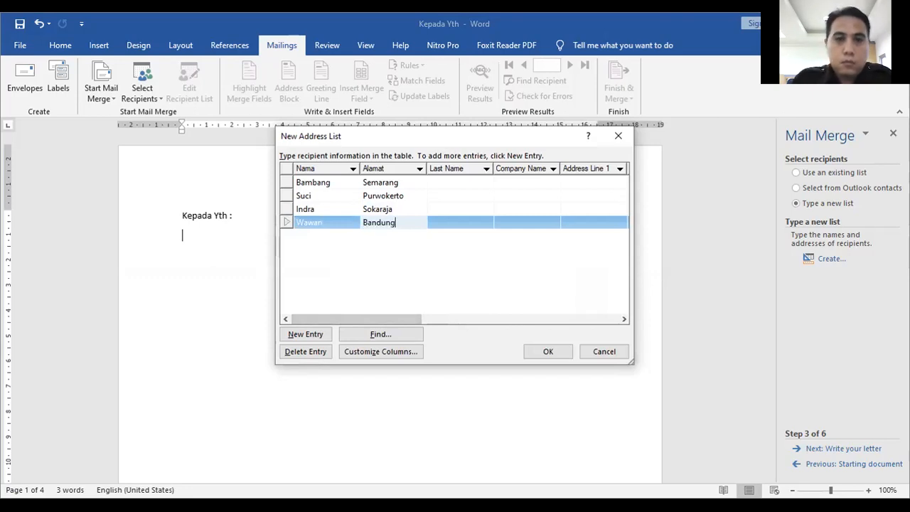
Add a fifth entry to the address list with that recipient's name and address.
left_click(308, 333)
type("A")
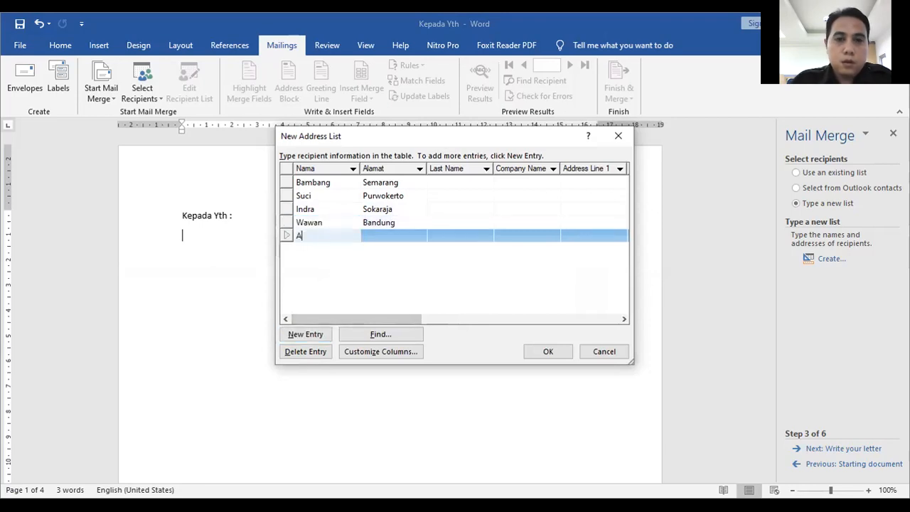
type("ri")
key("Tab")
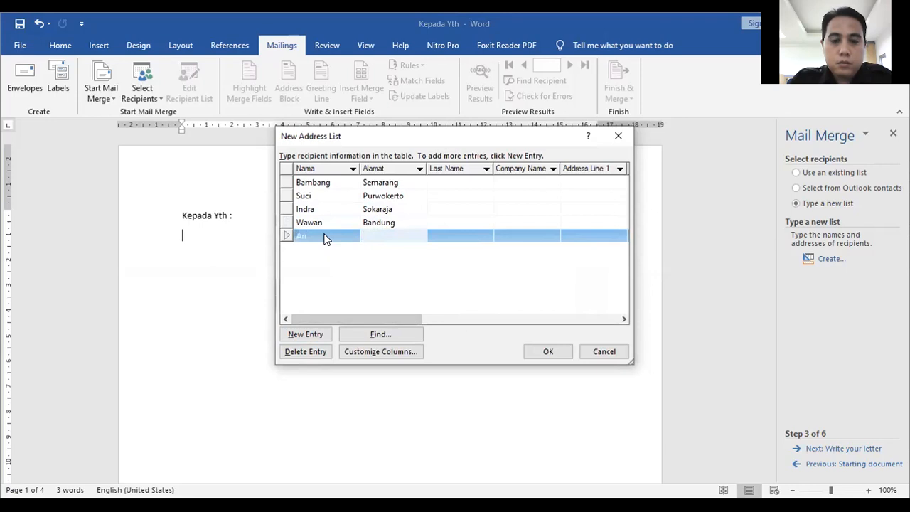
type("Purb")
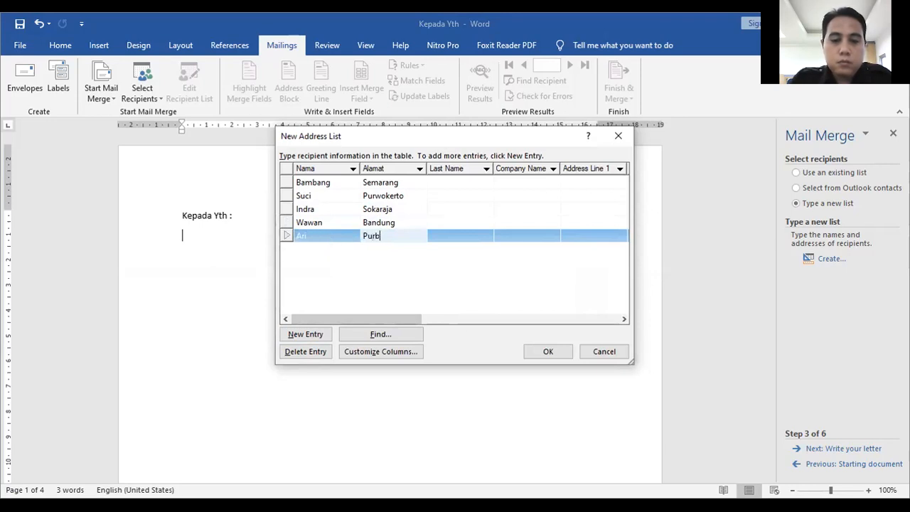
type("alingga")
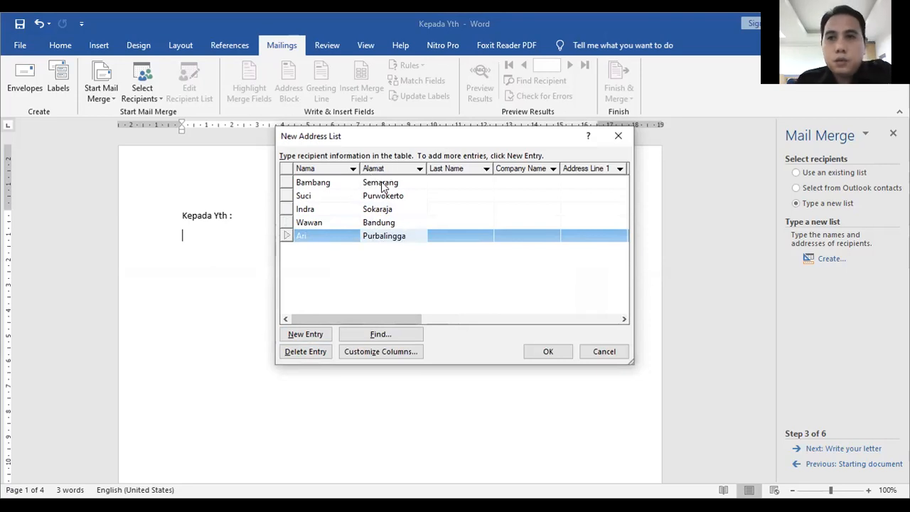
Save the finished address list as "data1" in the Documents folder and accept all its entries as mail merge recipients.
left_click(552, 354)
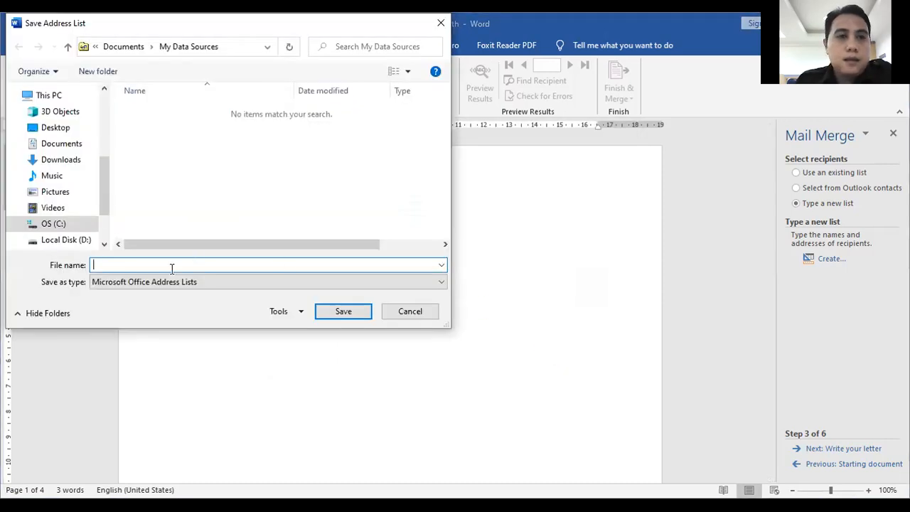
left_click(67, 143)
left_click(130, 265)
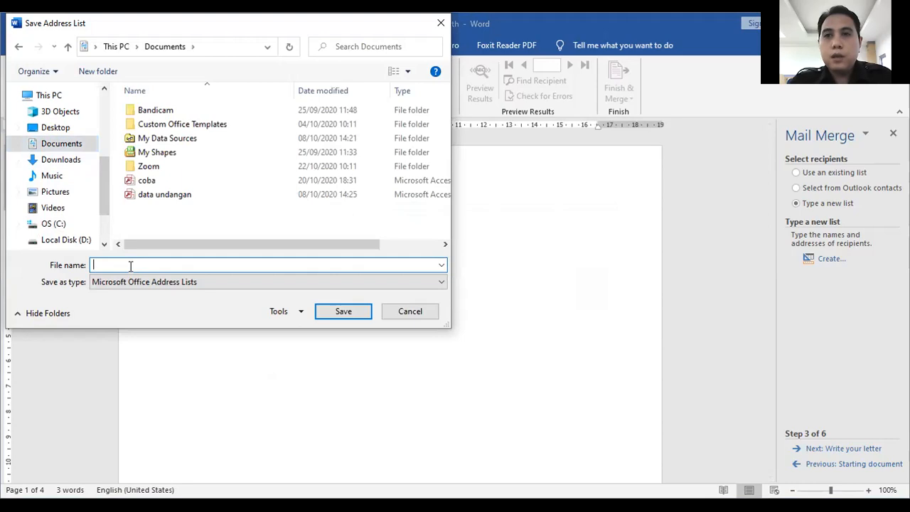
type("data")
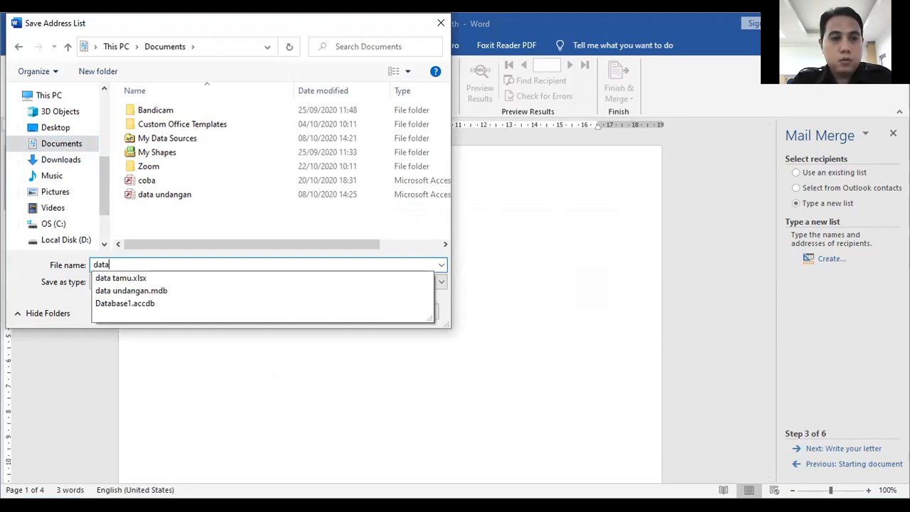
type(" und")
key("BackSpace")
key("BackSpace")
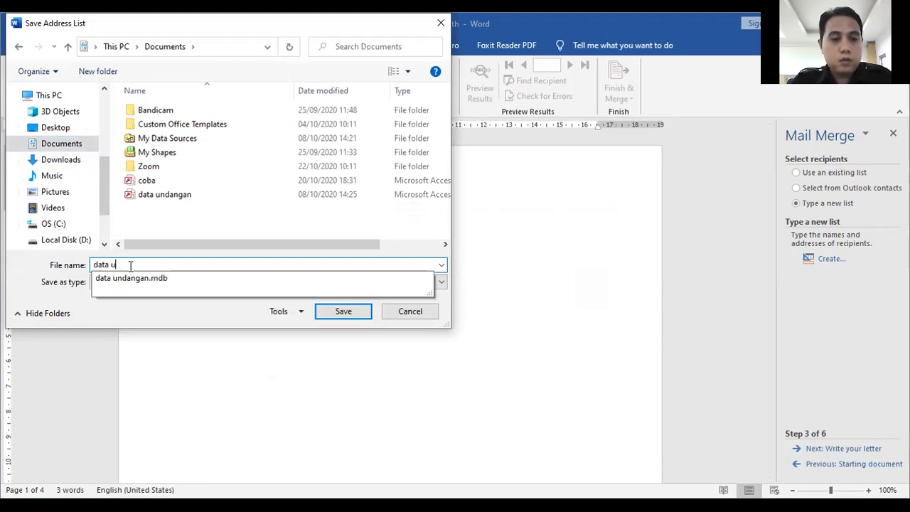
key("BackSpace")
key("BackSpace")
type("1")
left_click(336, 315)
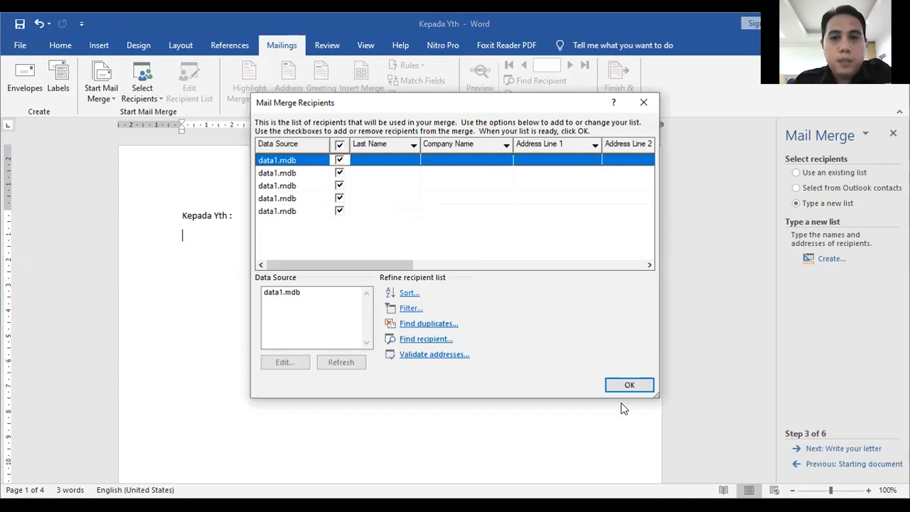
left_click(638, 389)
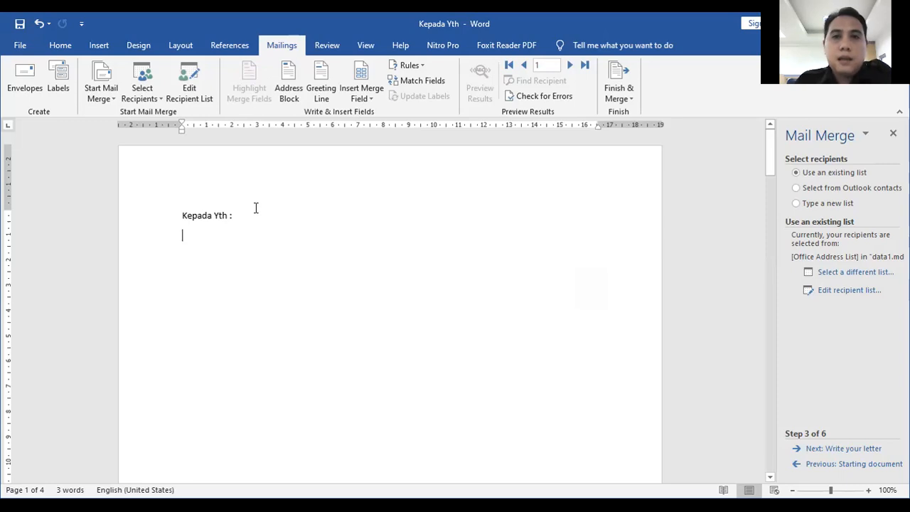
Insert the Nama and Alamat merge fields on separate lines below "Kepada Yth :".
left_click(371, 98)
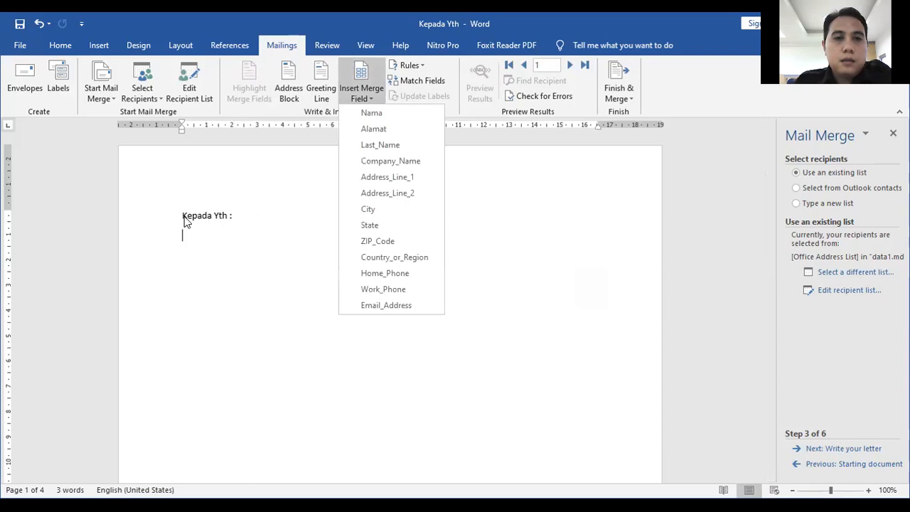
left_click(372, 114)
key("Return")
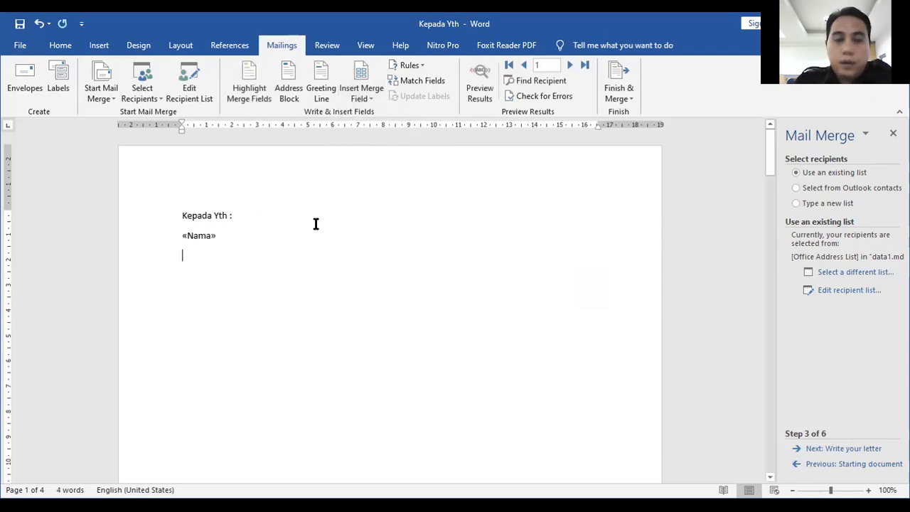
left_click(366, 98)
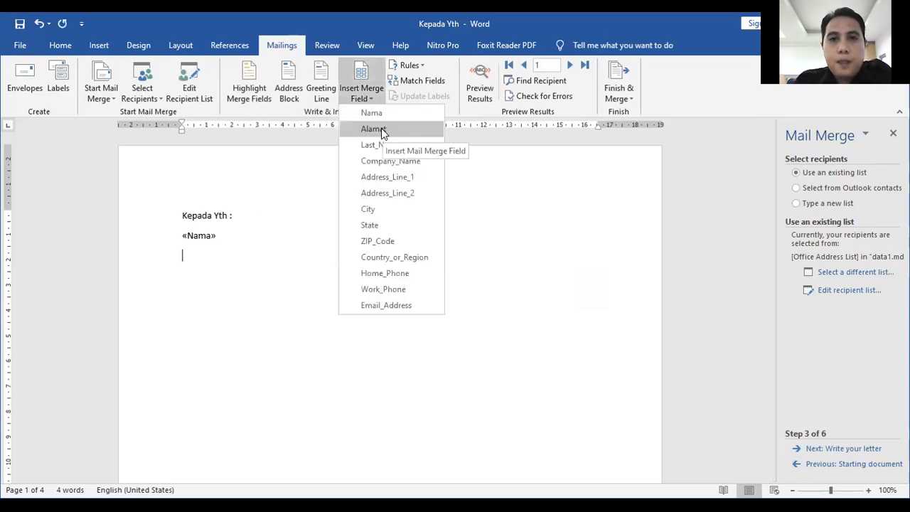
left_click(382, 128)
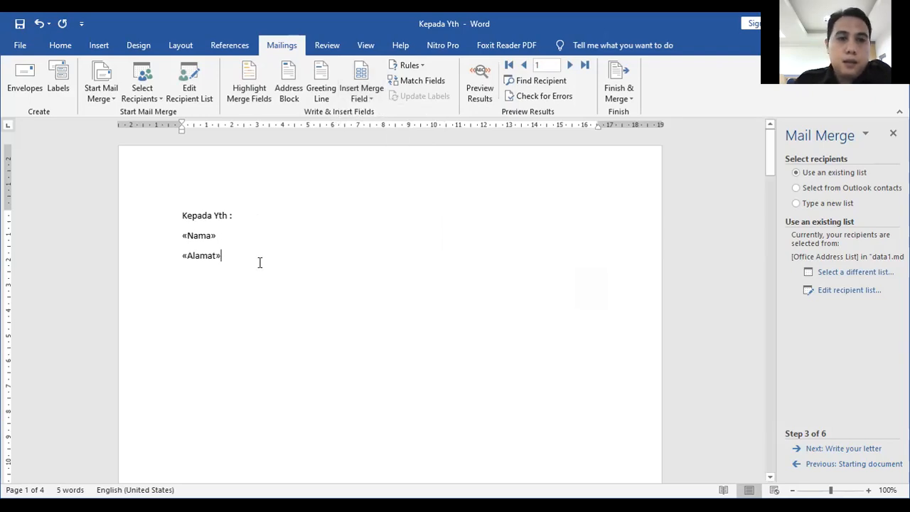
Generate sample body text for the letter with =rand(), leaving a blank line below the Alamat field.
key("Return")
key("Return")
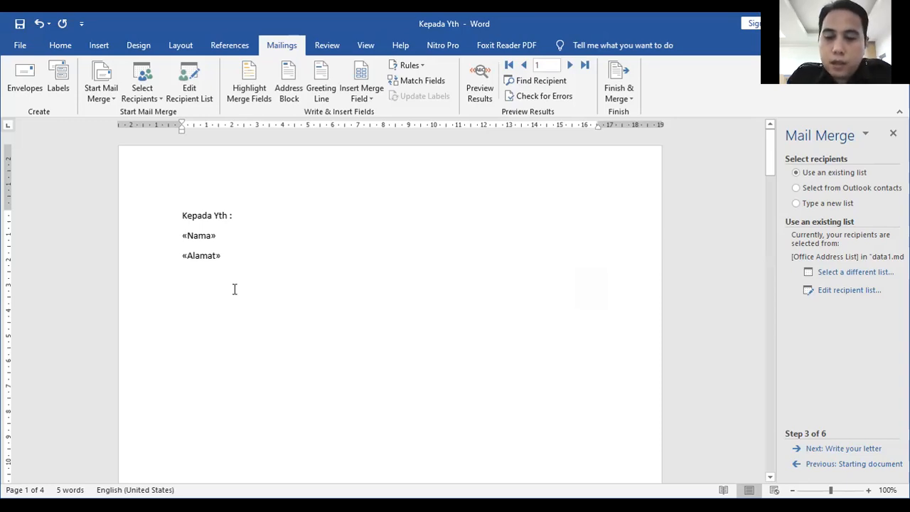
type("=rand")
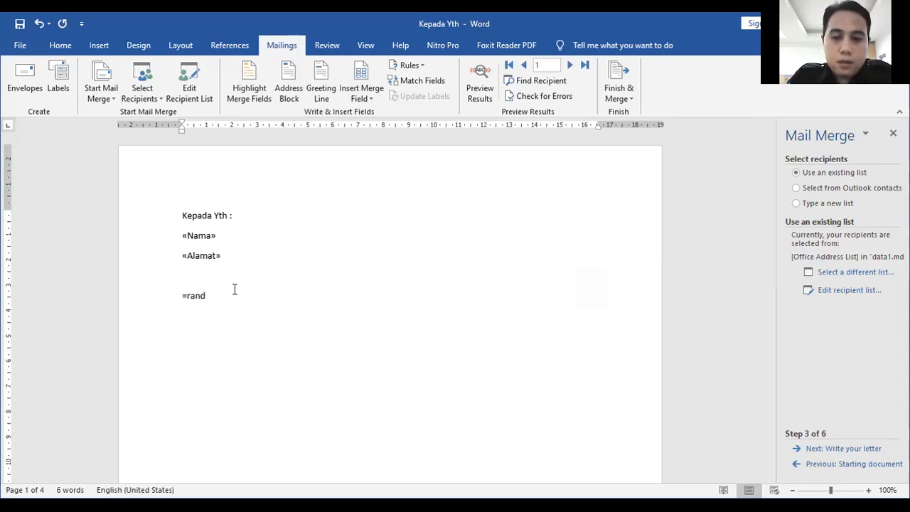
type(")")
key("BackSpace")
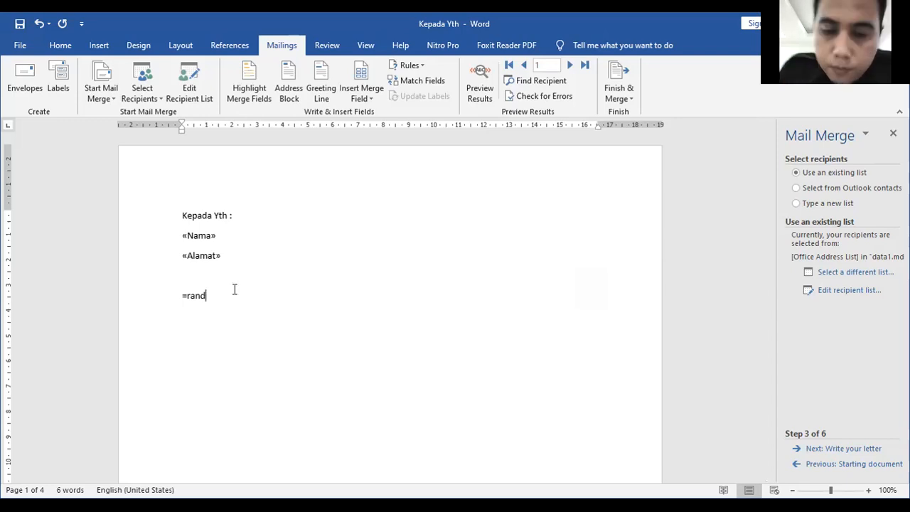
type("()")
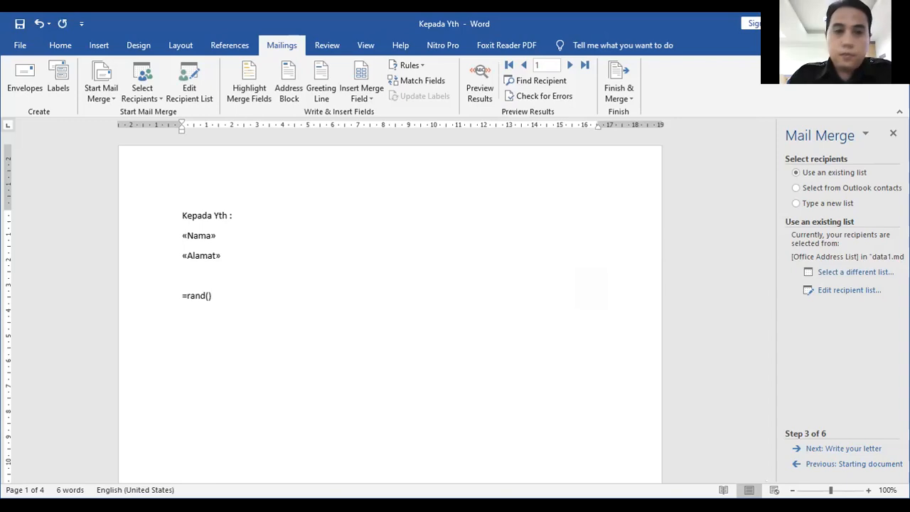
key("Return")
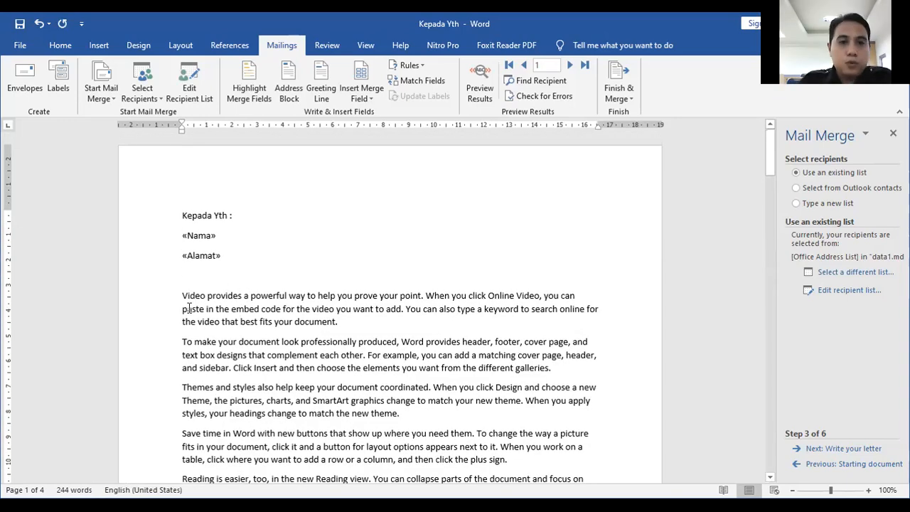
left_click(194, 242)
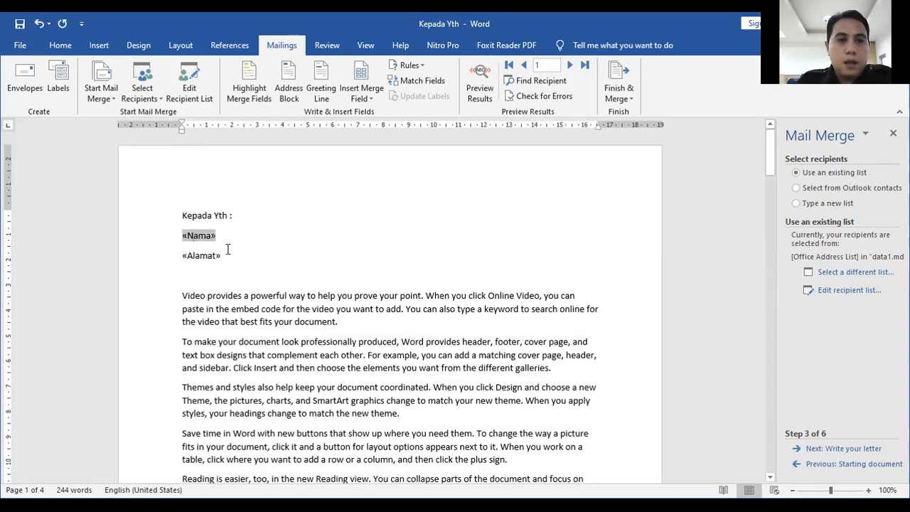
left_click(227, 254)
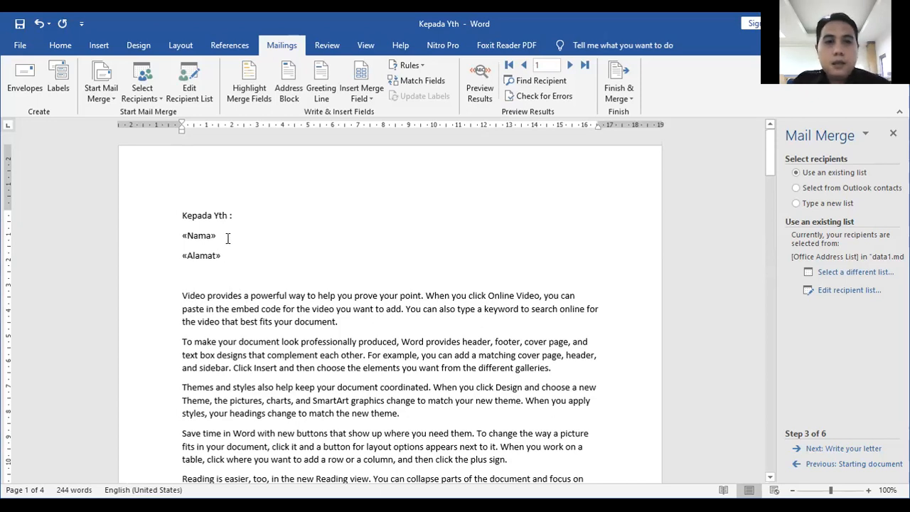
left_click(214, 235)
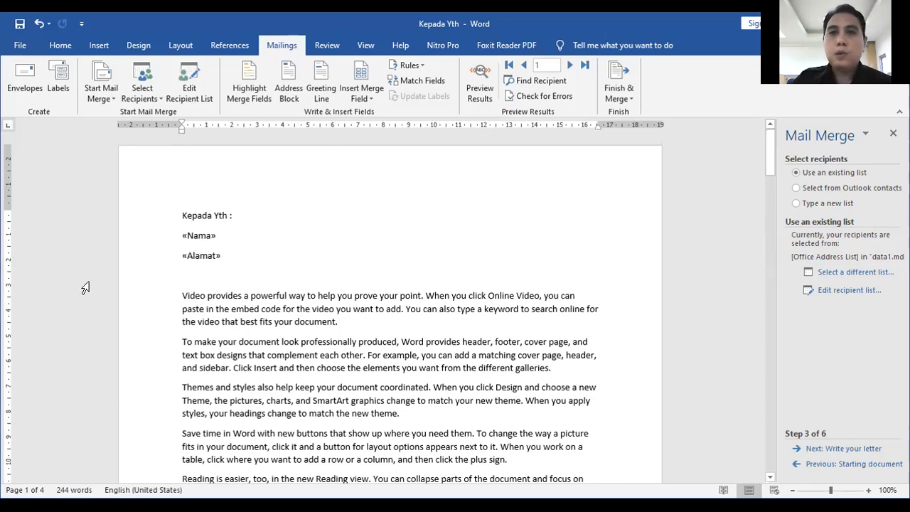
Preview the merge results in the letter and step through the recipients up to record 5.
left_click(482, 98)
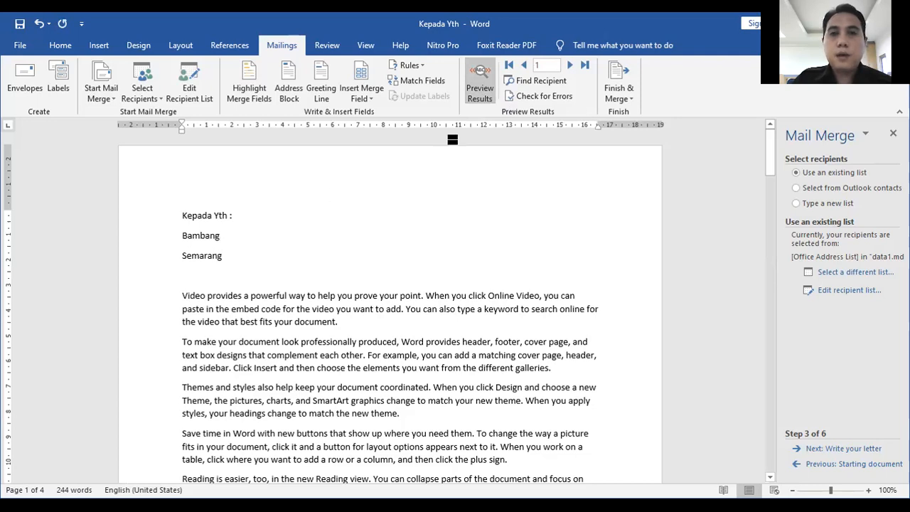
left_click(569, 65)
left_click(569, 65)
left_click(569, 65)
left_click(569, 64)
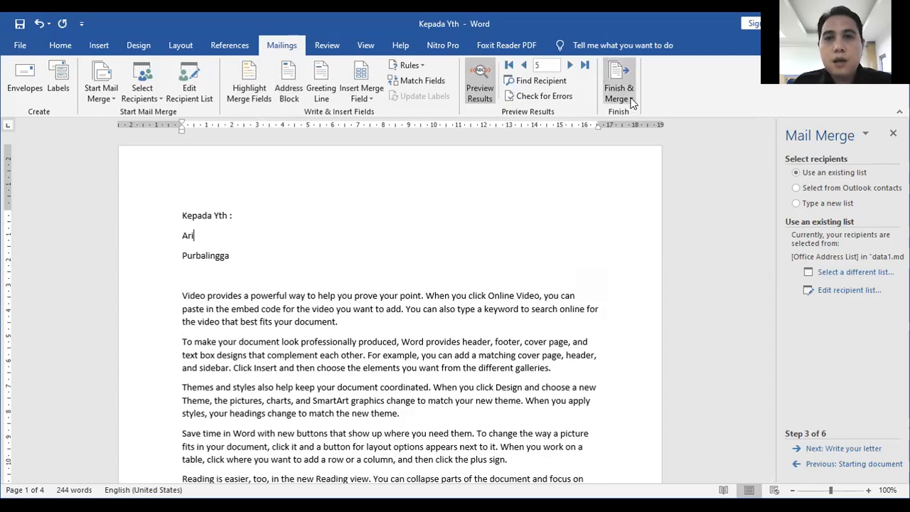
scroll(249, 279, "down", 5)
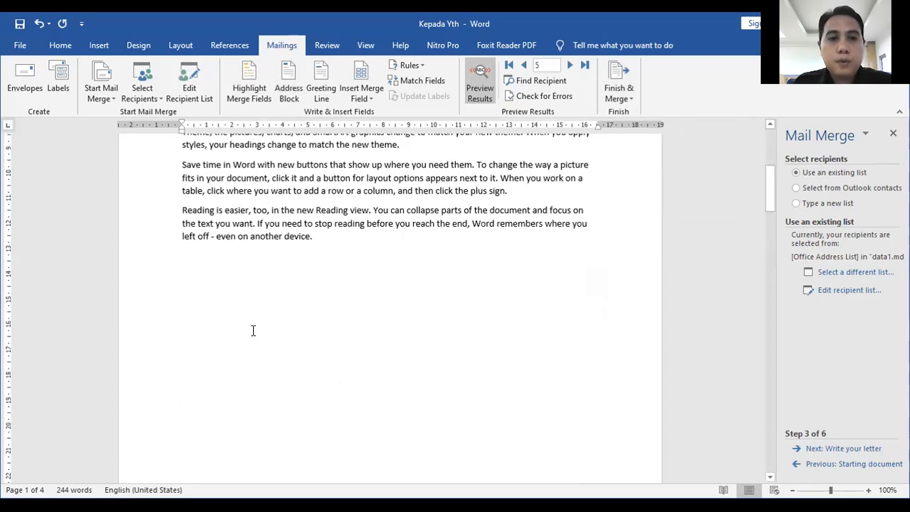
Print the merged letters for all records with Nitro PDF Creator (Pro 11), one copy of all pages.
scroll(253, 331, "up", 5)
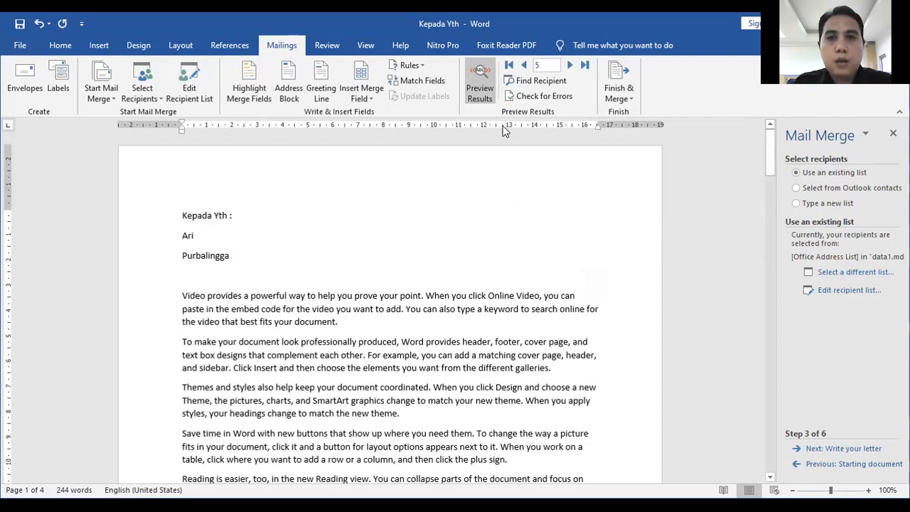
left_click(633, 102)
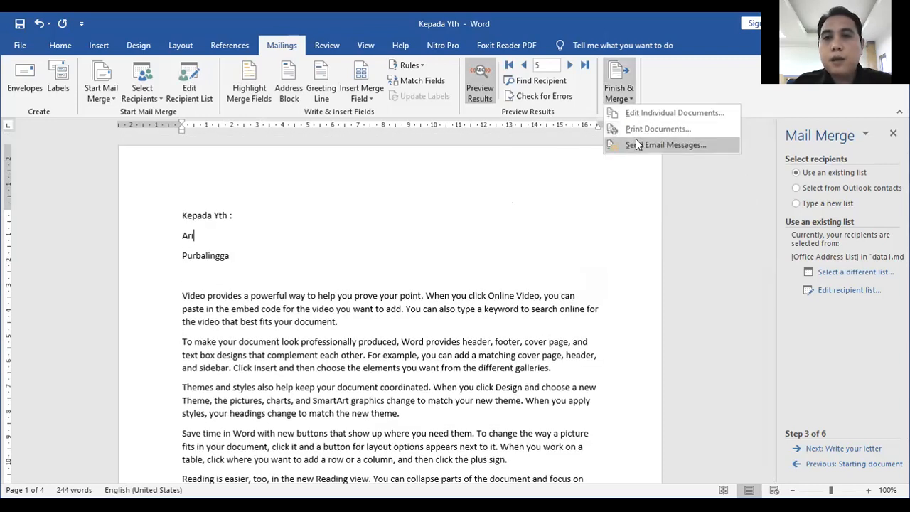
left_click(634, 128)
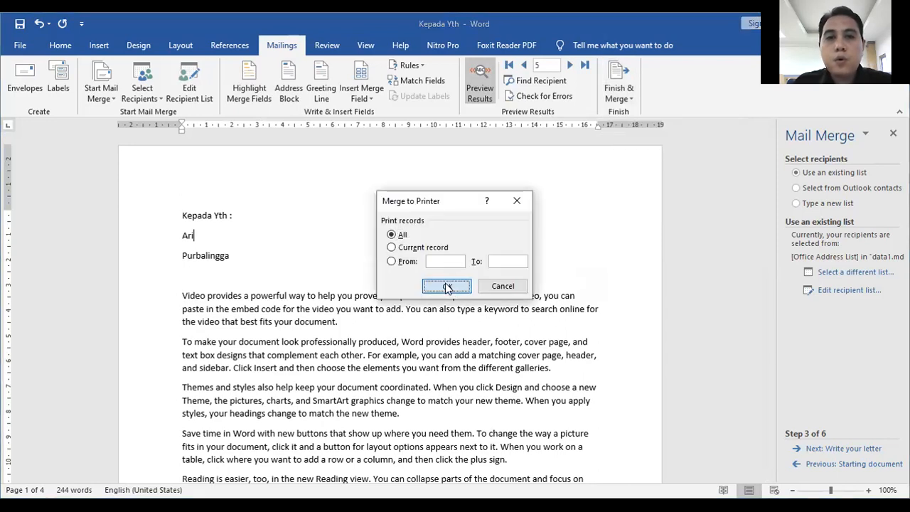
left_click(447, 286)
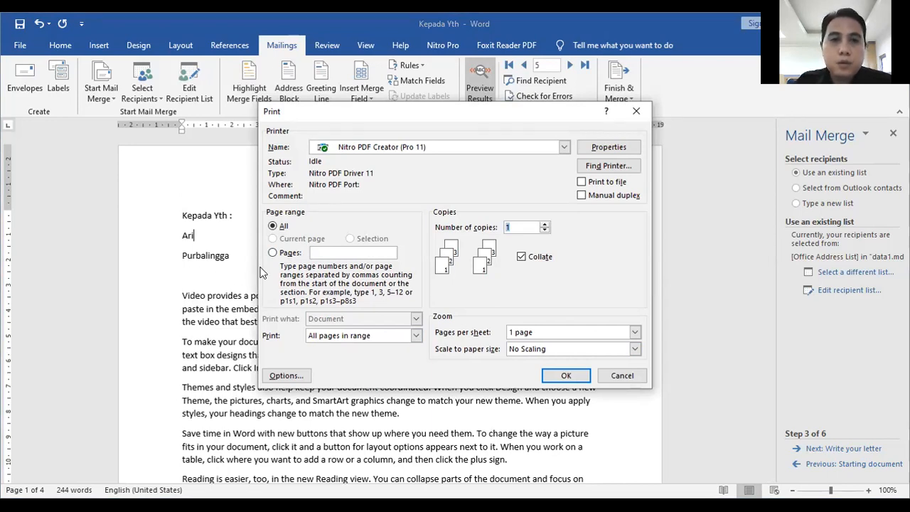
left_click(560, 375)
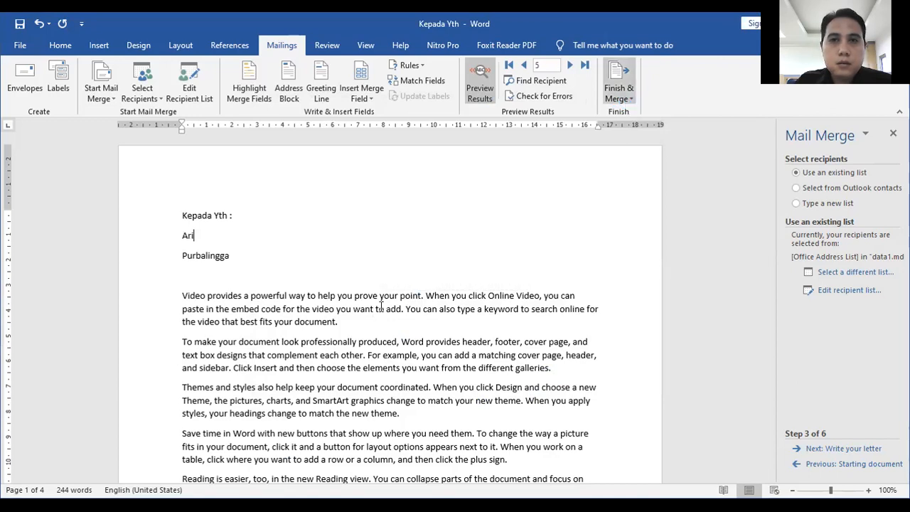
Return to the start of the letter and run the finished merge again for all records.
scroll(414, 297, "down", 4)
scroll(413, 298, "down", 10)
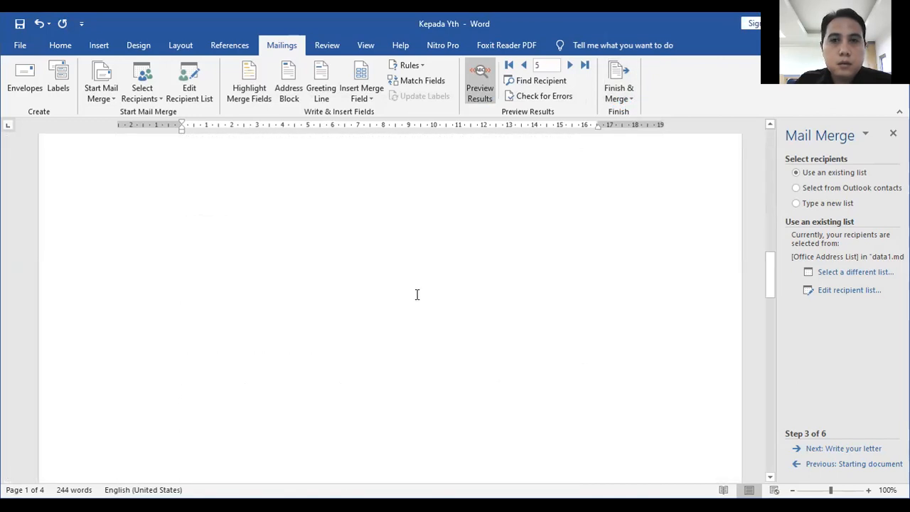
key("ctrl+Home")
left_click(624, 92)
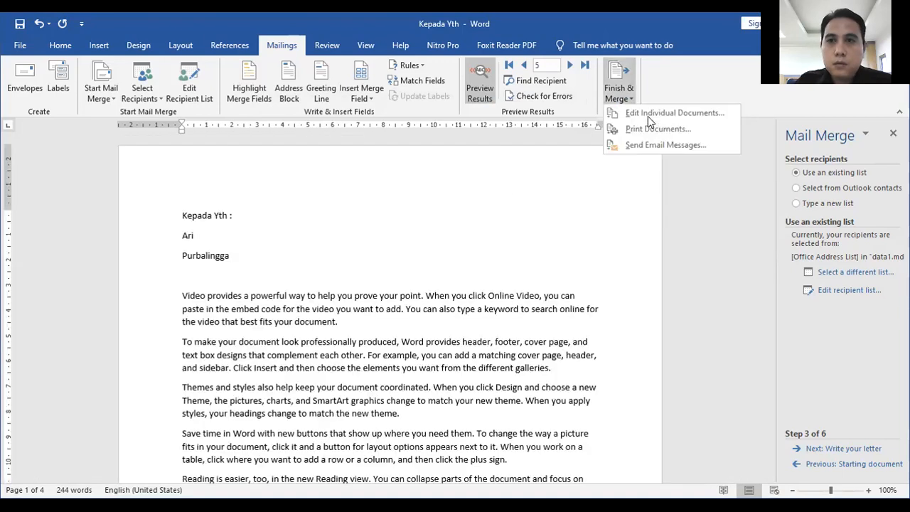
key("Return")
left_click(444, 287)
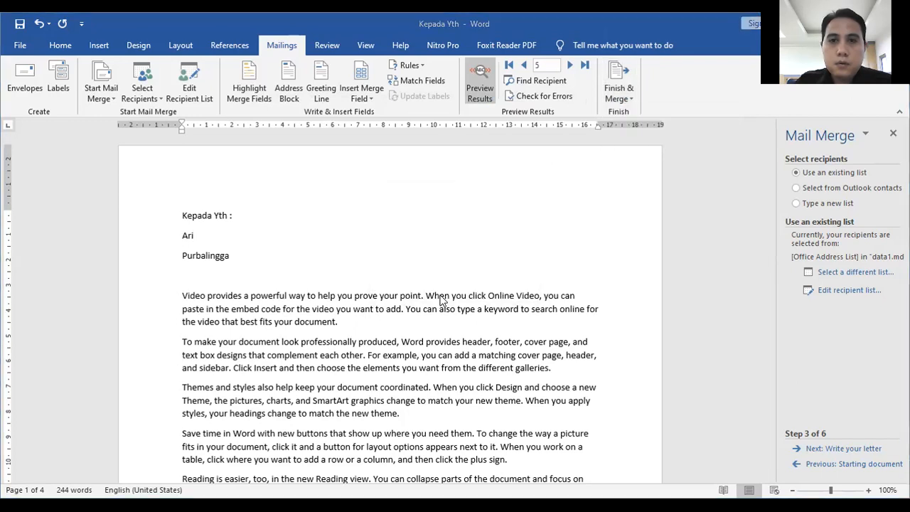
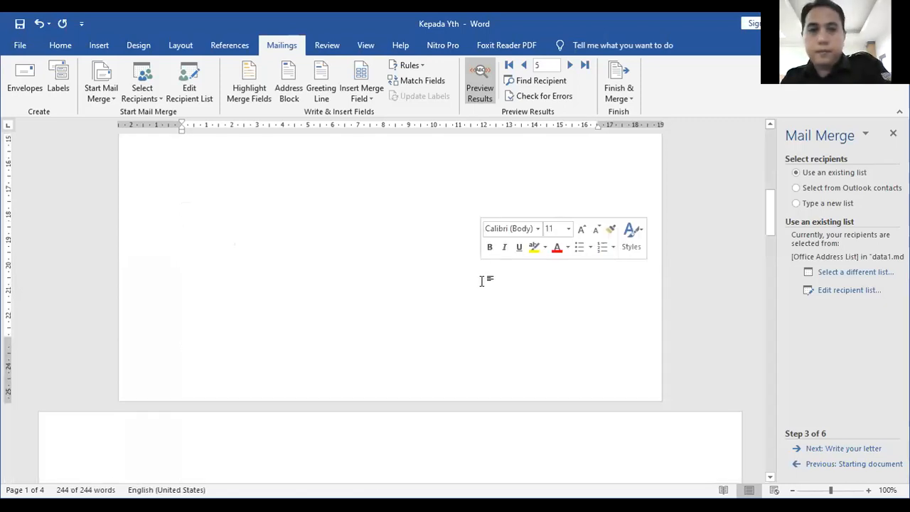
Clear the whole letter's content and apply the CONFIDENTIAL 1 watermark to the pages.
key("Delete")
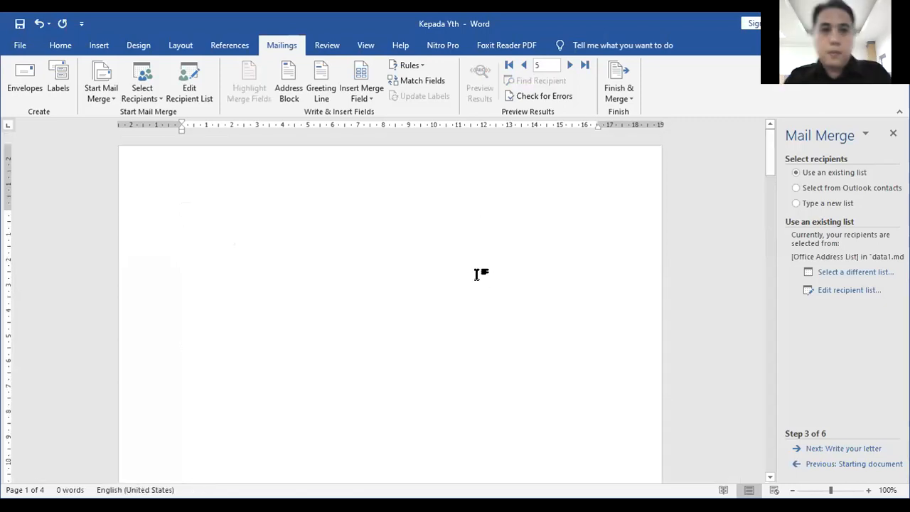
left_click(99, 47)
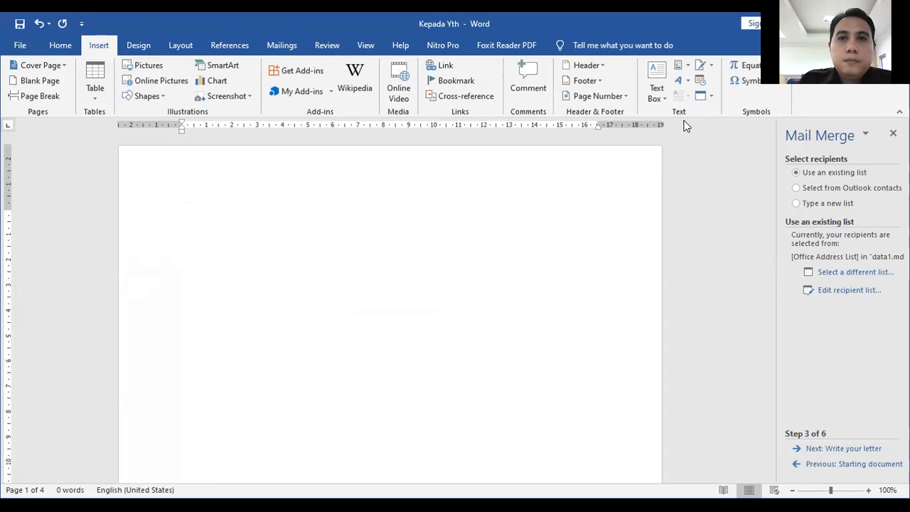
left_click(183, 45)
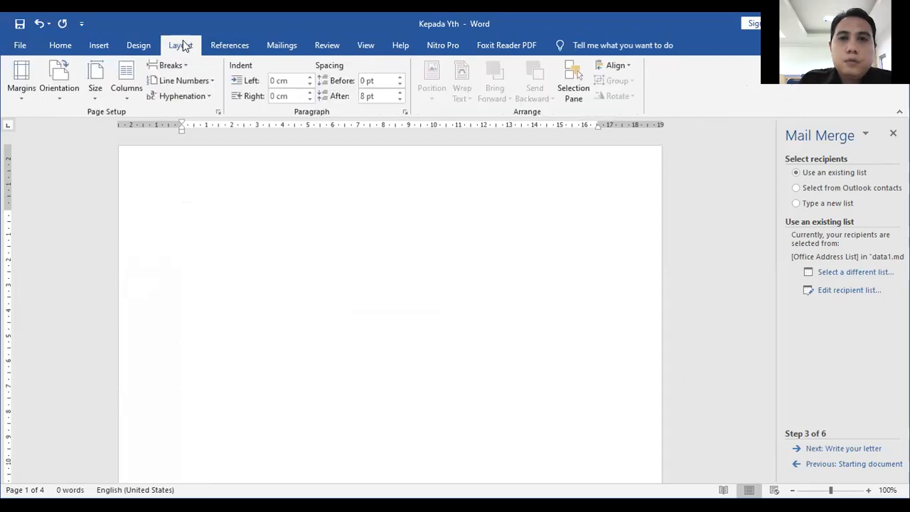
left_click(139, 46)
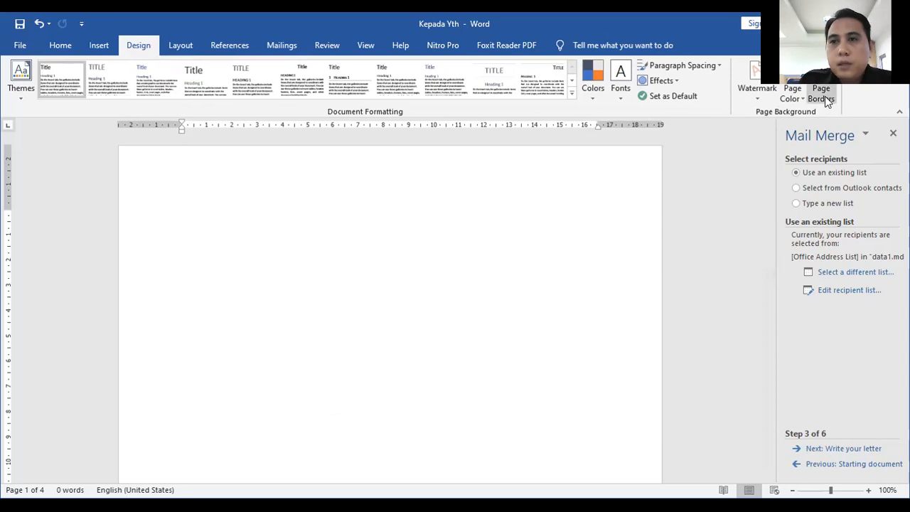
left_click(757, 100)
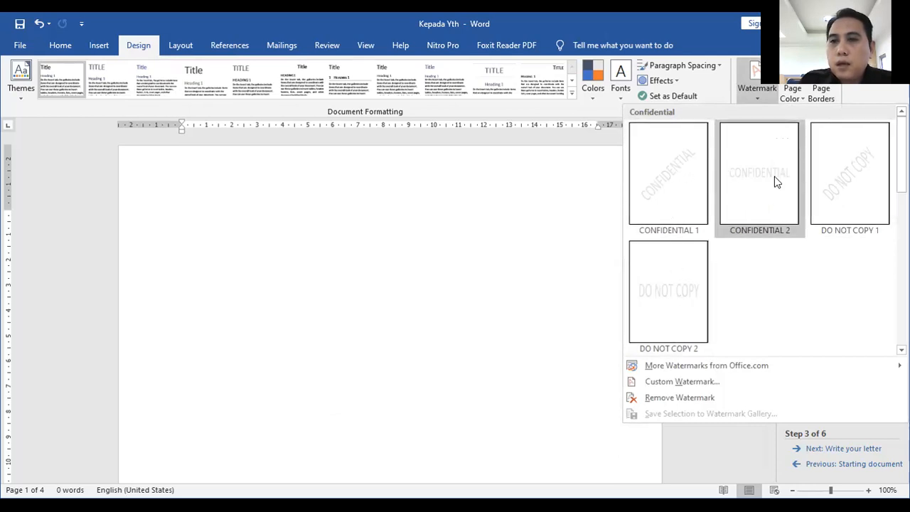
left_click(676, 187)
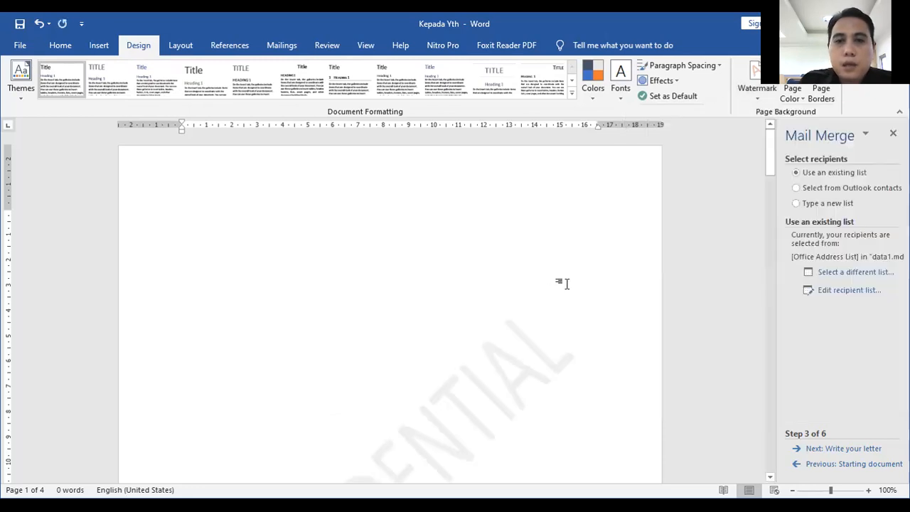
scroll(453, 333, "down", 3)
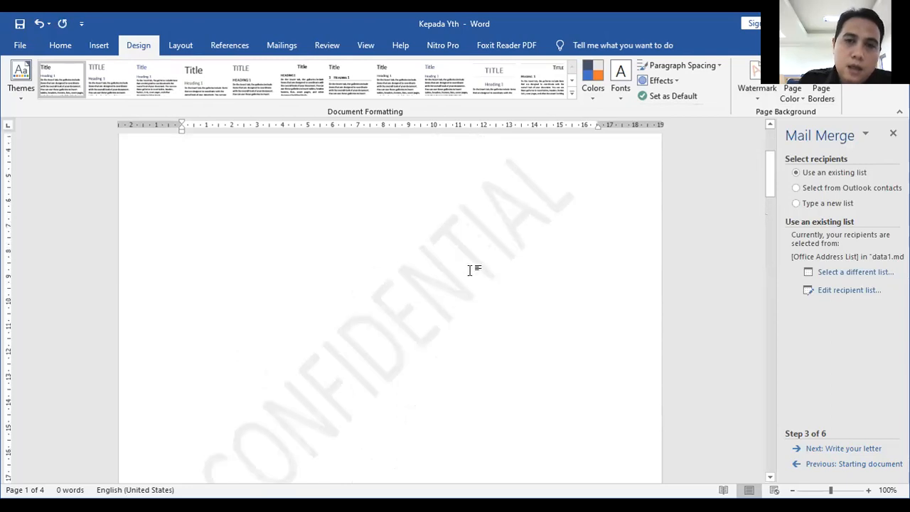
scroll(450, 288, "down", 3)
scroll(459, 260, "up", 3)
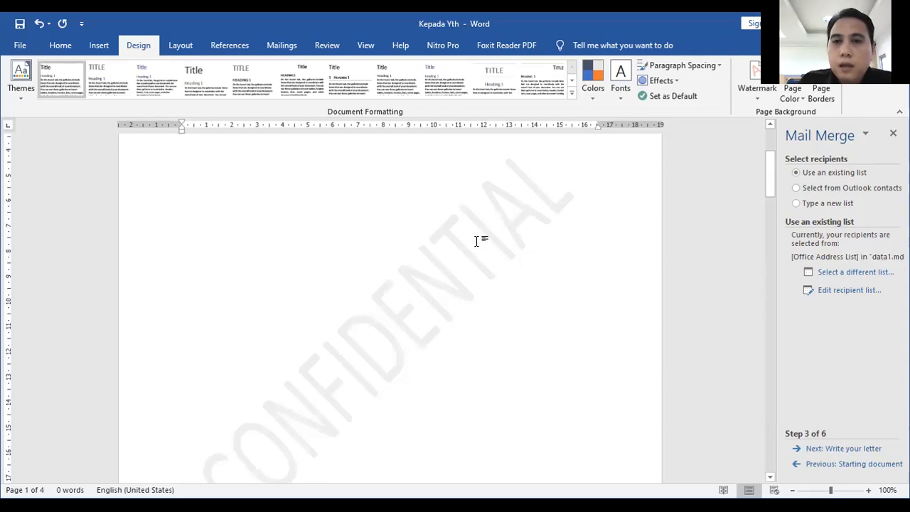
scroll(318, 346, "down", 4)
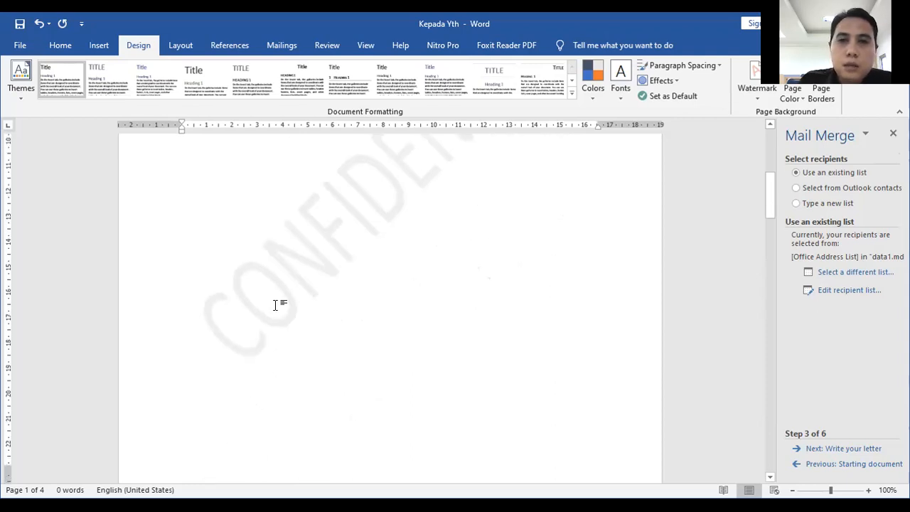
scroll(284, 316, "up", 1)
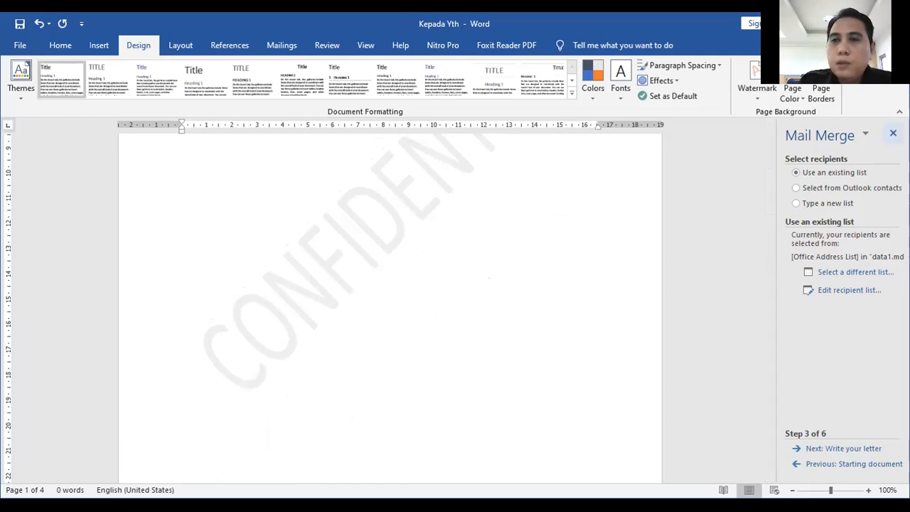
Open the custom watermark settings and replace the watermark text with "INI RAHASIA".
left_click(757, 80)
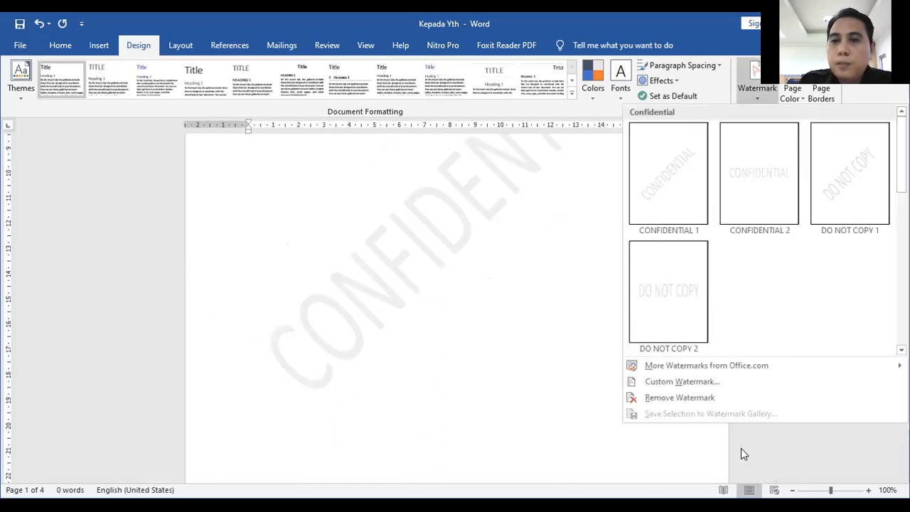
left_click(684, 382)
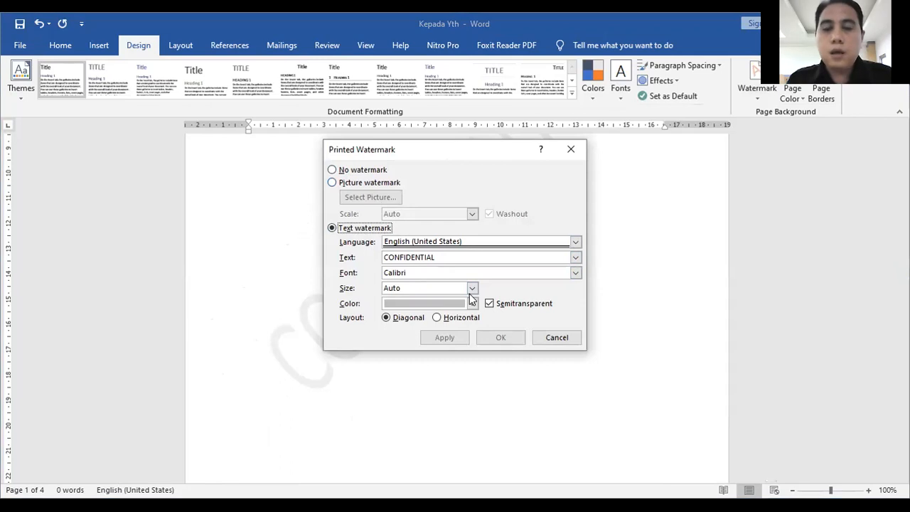
left_click_drag(440, 258, 354, 271)
left_click(439, 257)
left_click(452, 258)
left_click_drag(454, 257, 377, 269)
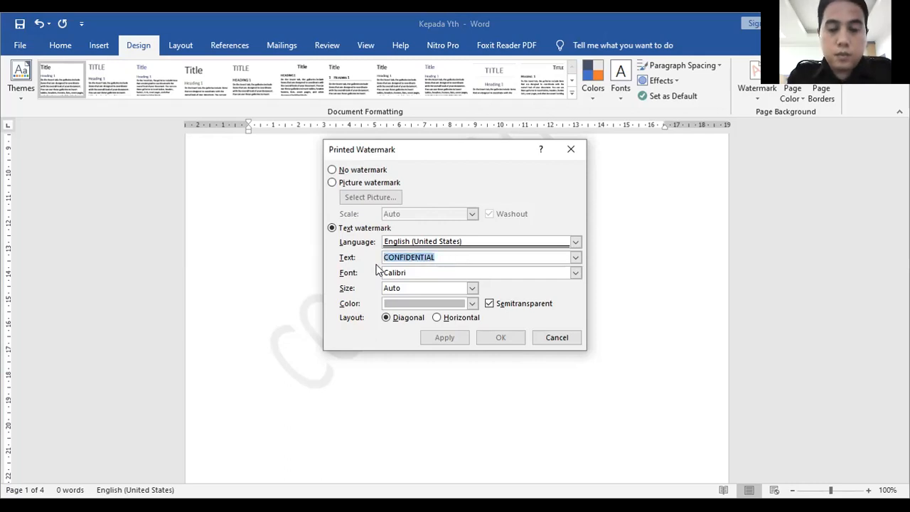
type("RA")
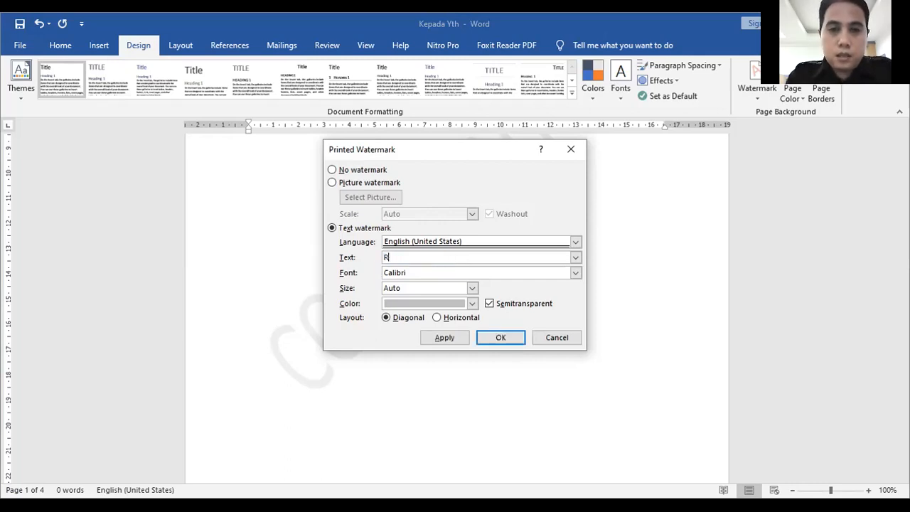
key("BackSpace")
type("INI R")
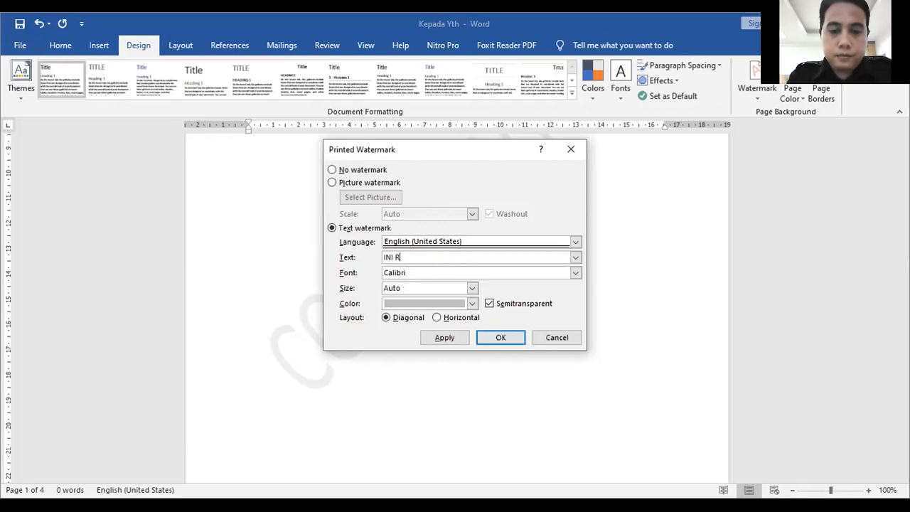
type("AHASIA")
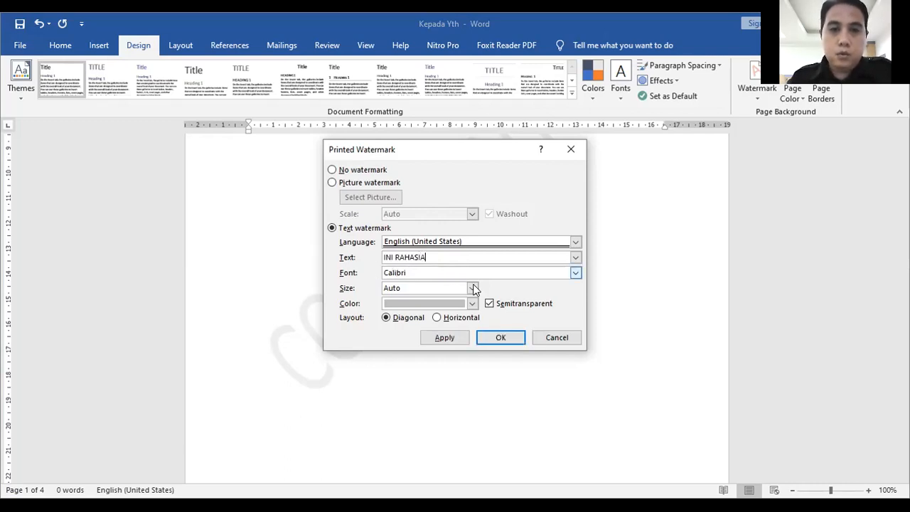
Set the watermark to size 36, Calibri Light font and a lighter grey color, and apply it.
left_click(473, 288)
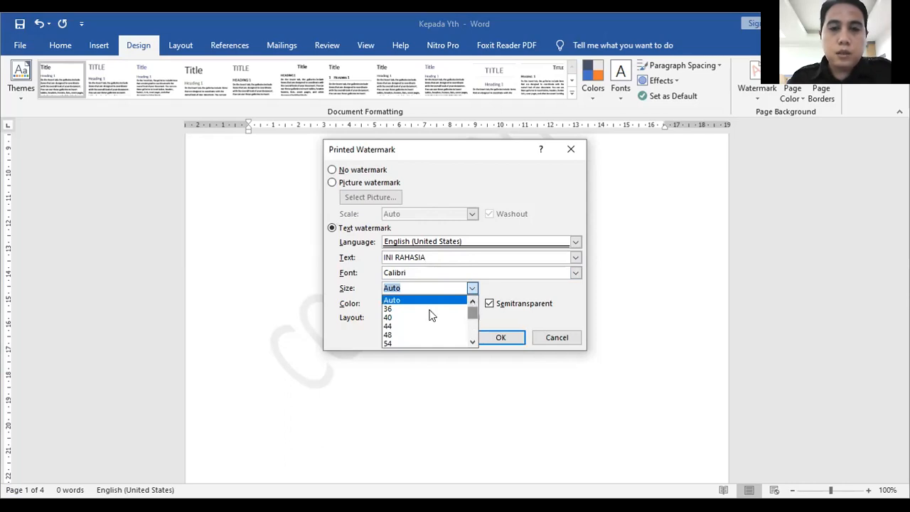
left_click(420, 274)
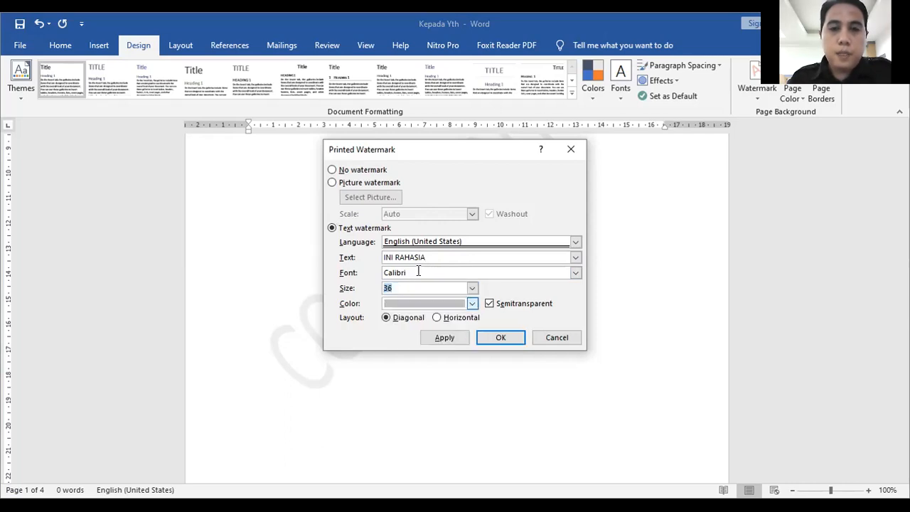
left_click(576, 273)
left_click(451, 294)
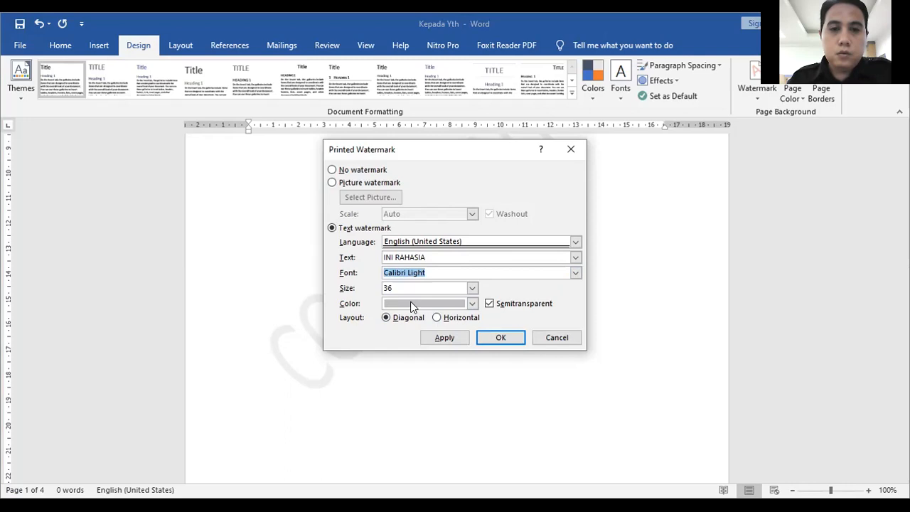
left_click(457, 302)
left_click(471, 304)
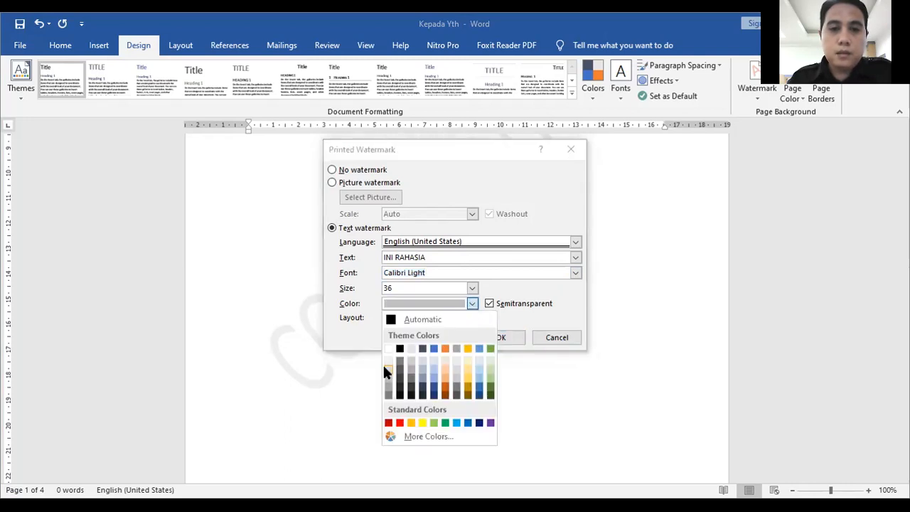
left_click(470, 308)
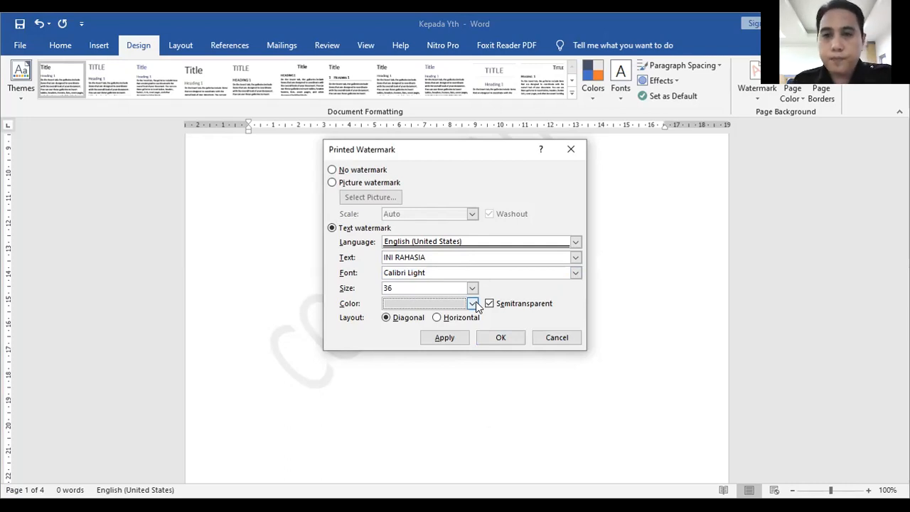
left_click(502, 338)
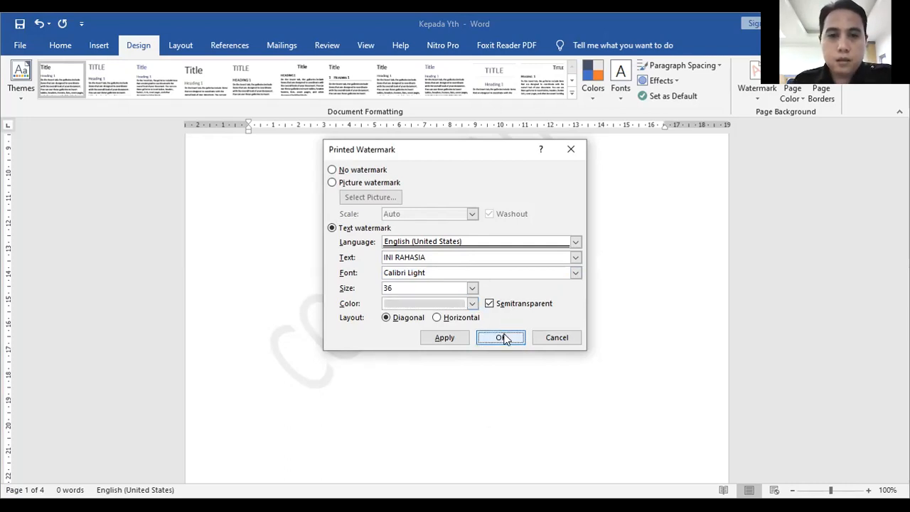
Reopen the custom watermark settings and change the INI RAHASIA text color to a light grey.
scroll(609, 277, "down", 10)
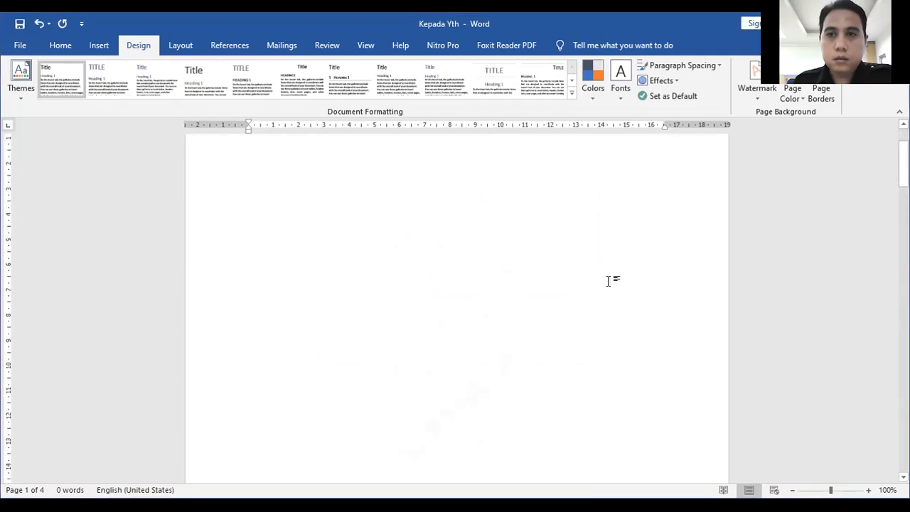
scroll(604, 275, "up", 7)
scroll(603, 254, "up", 5)
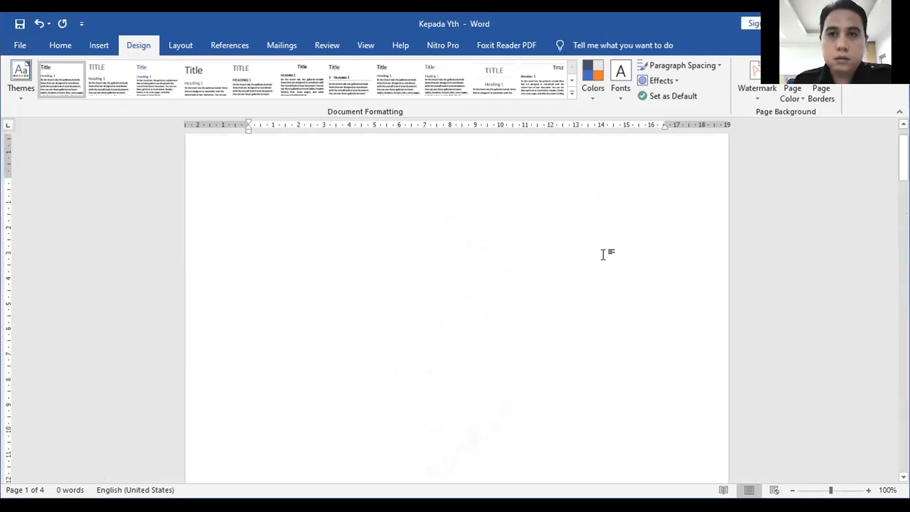
left_click(758, 80)
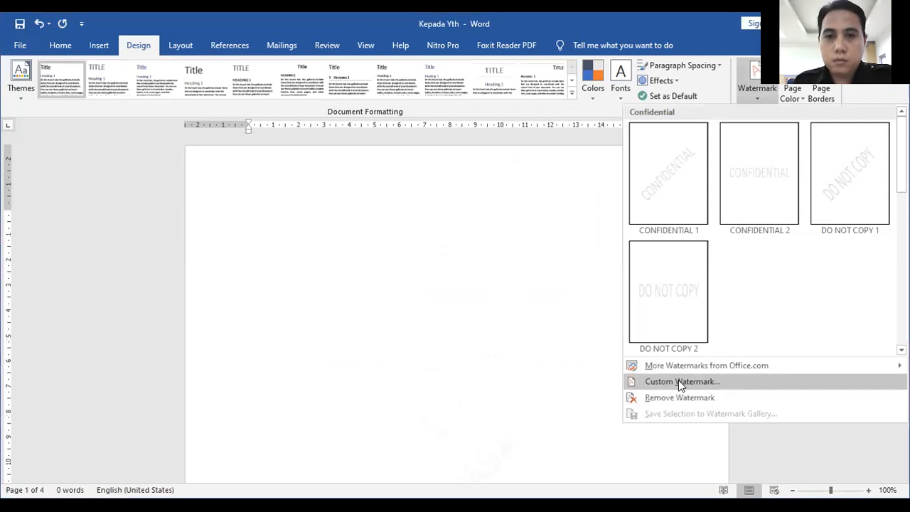
left_click(679, 382)
left_click(472, 304)
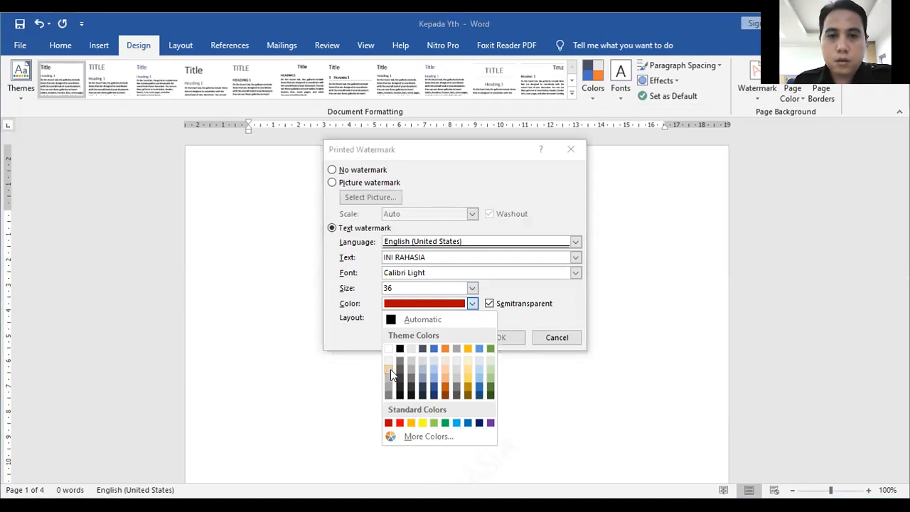
left_click(390, 369)
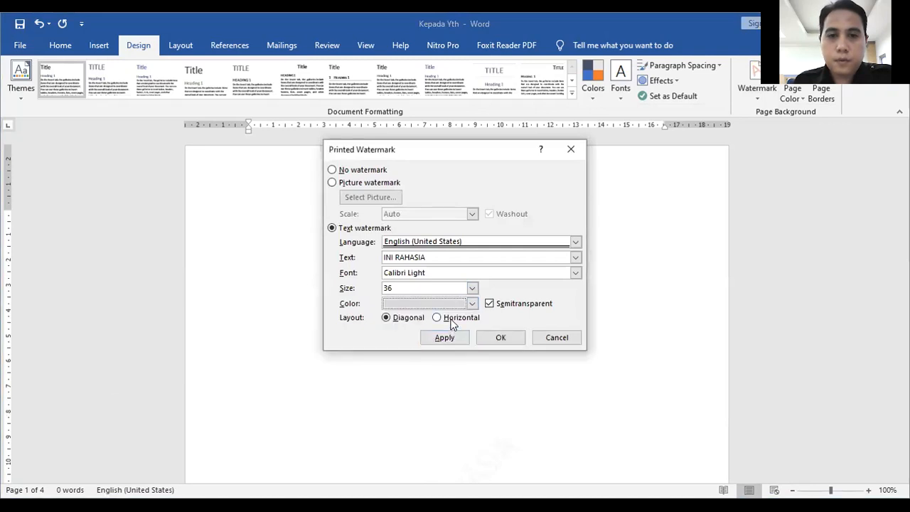
Try the Horizontal layout for the watermark, return it to Diagonal, and apply the settings.
left_click(451, 320)
left_click(398, 320)
left_click(446, 319)
left_click(397, 318)
left_click(449, 320)
left_click(416, 317)
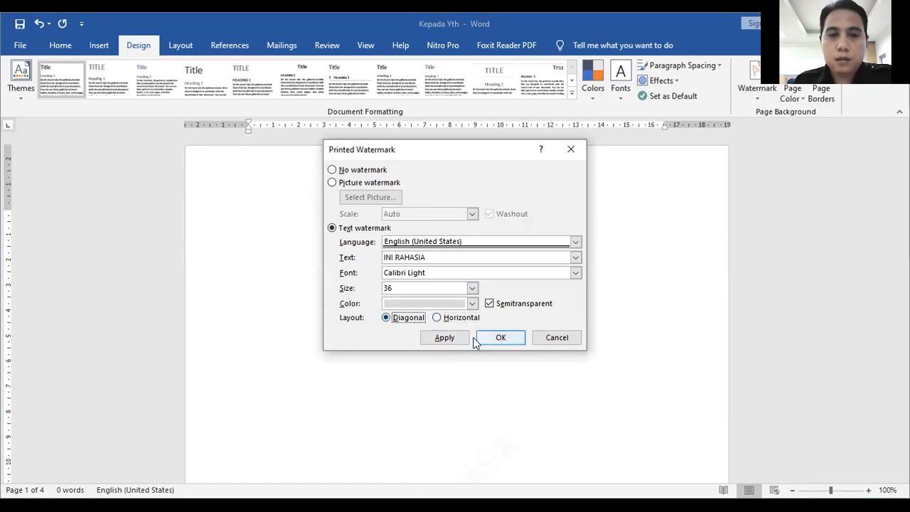
left_click(451, 340)
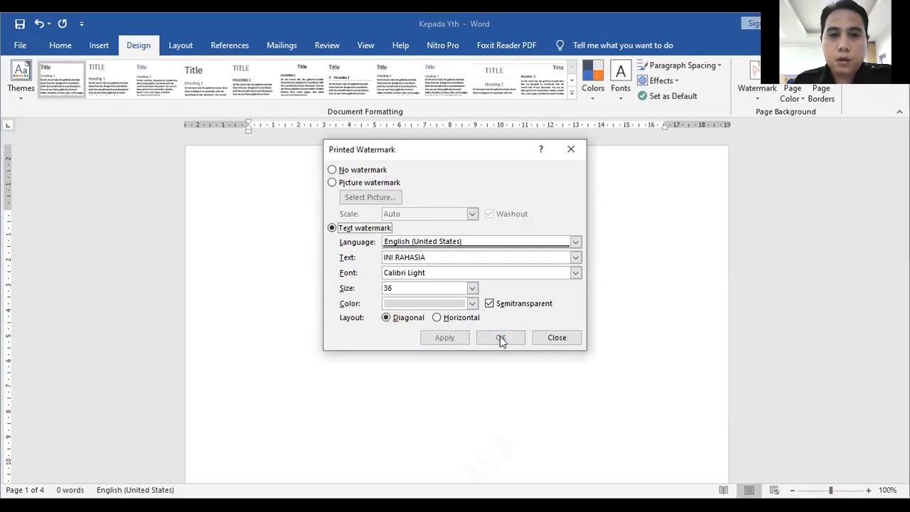
Set the INI RAHASIA watermark size to 48 and confirm the watermark settings.
left_click(453, 288)
left_click(472, 288)
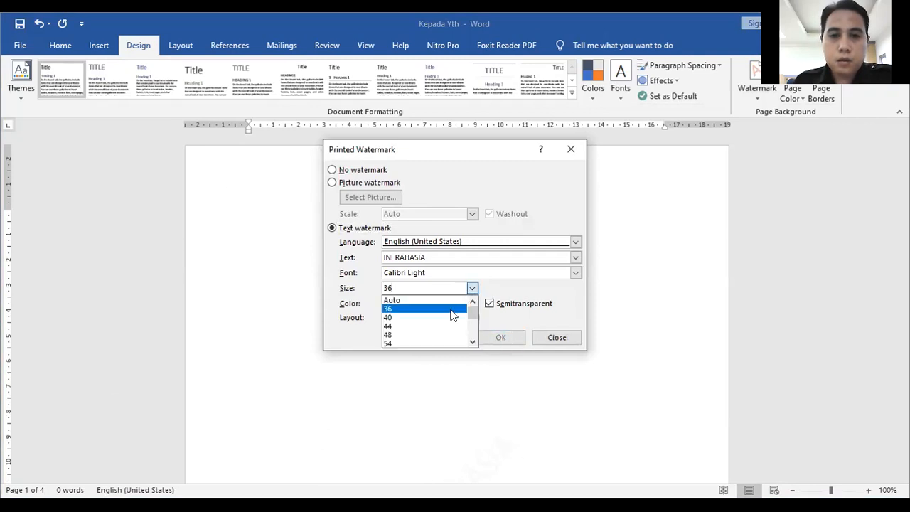
left_click(445, 333)
left_click(510, 340)
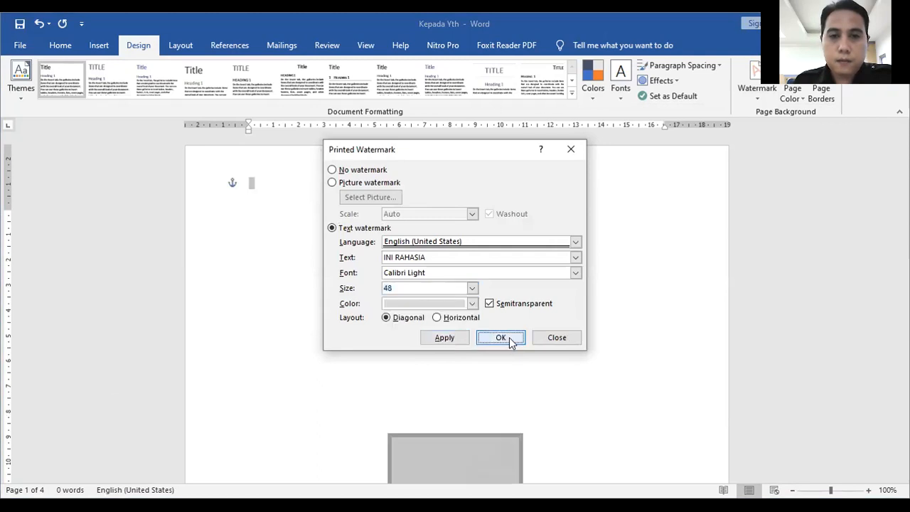
Examine how the INI RAHASIA watermark looks across the portrait and landscape pages, and return to the first page.
scroll(595, 291, "down", 10)
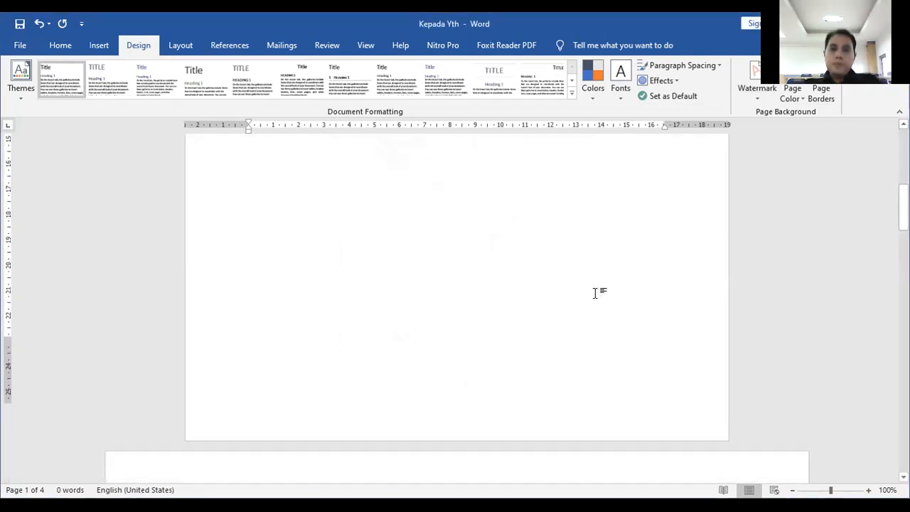
scroll(596, 293, "down", 10)
scroll(420, 302, "up", 1)
scroll(491, 288, "up", 3)
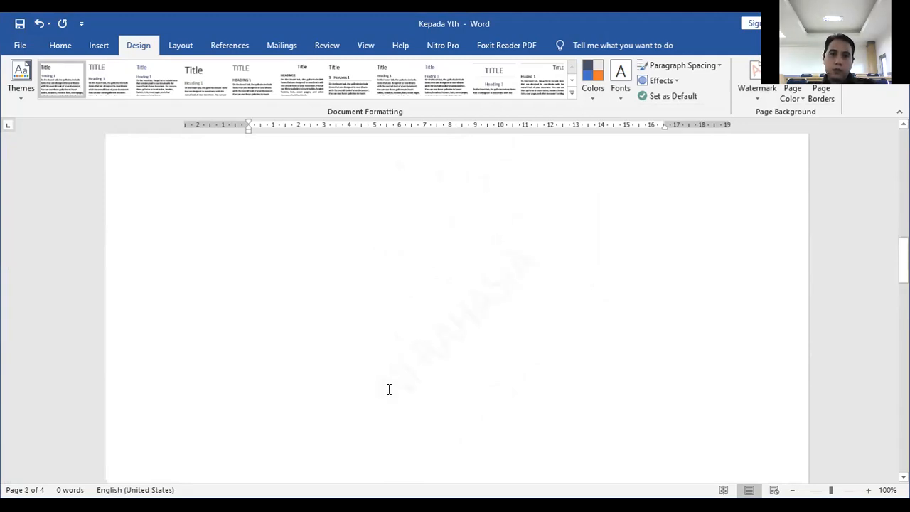
left_click(475, 311)
scroll(420, 256, "down", 4)
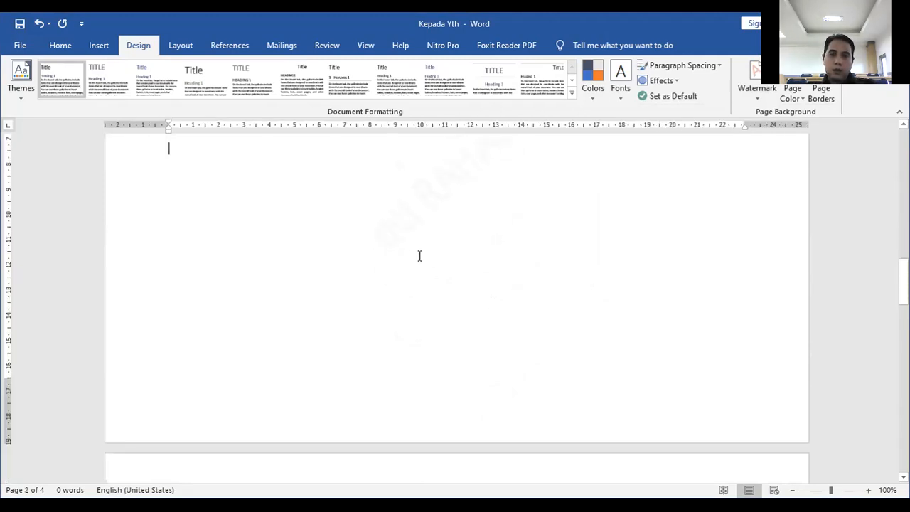
scroll(434, 292, "down", 10)
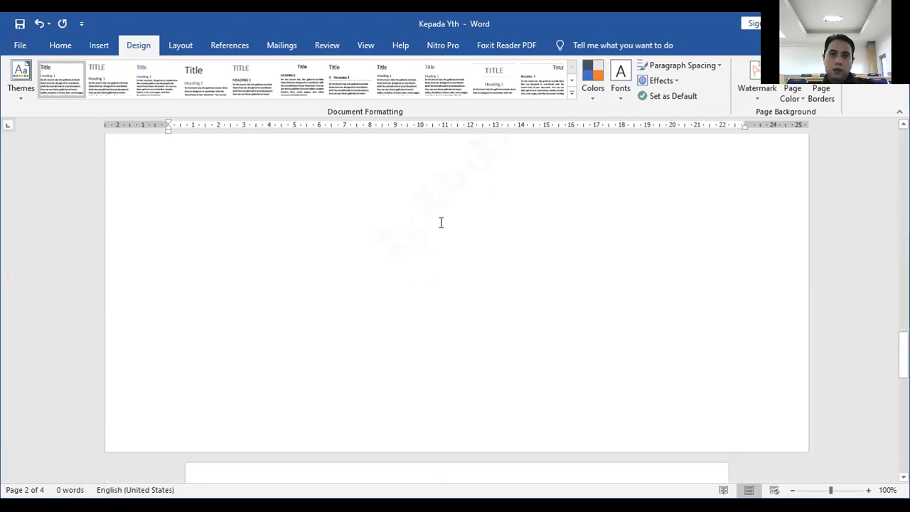
scroll(462, 278, "down", 8)
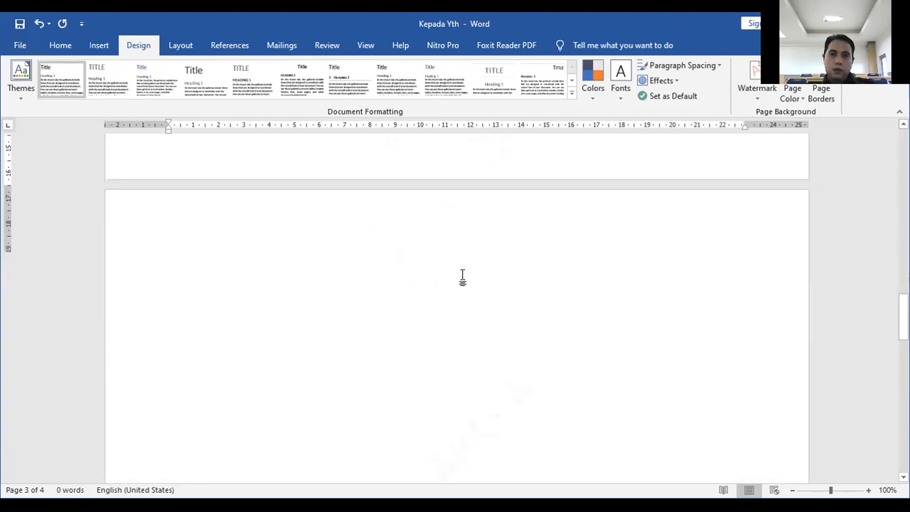
scroll(462, 278, "up", 15)
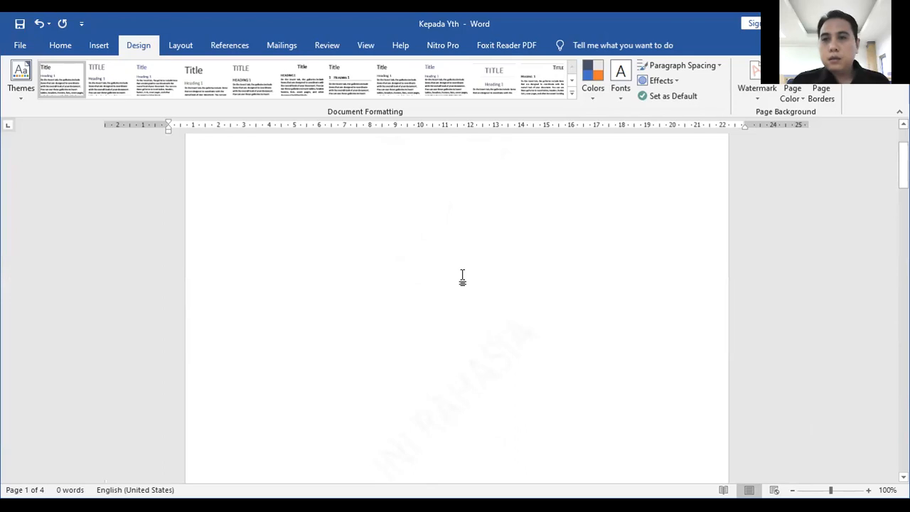
scroll(465, 291, "up", 3)
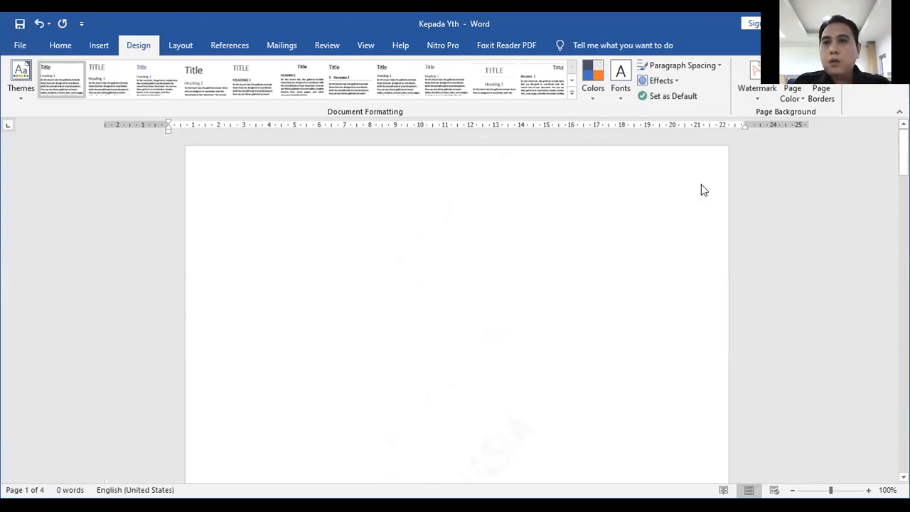
Replace the custom watermark with the preset DO NOT COPY 2 watermark and view it on the first page.
left_click(757, 82)
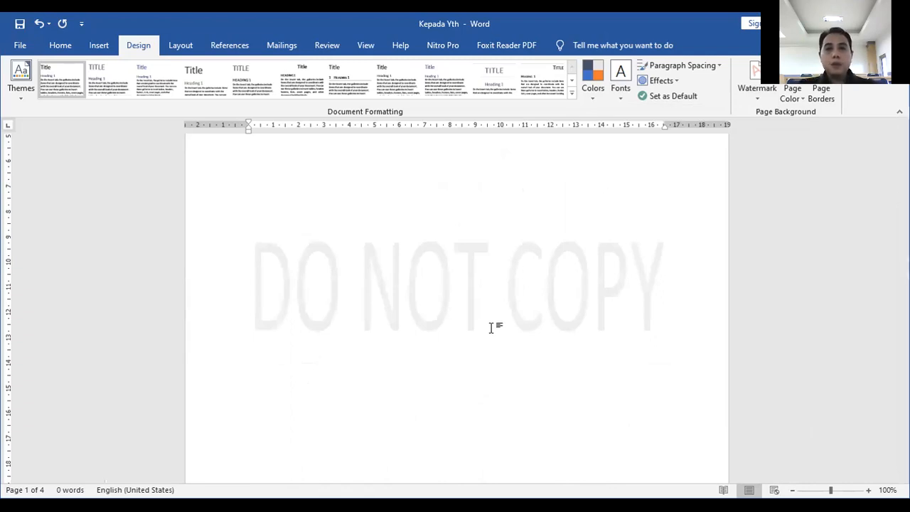
scroll(491, 327, "up", 5)
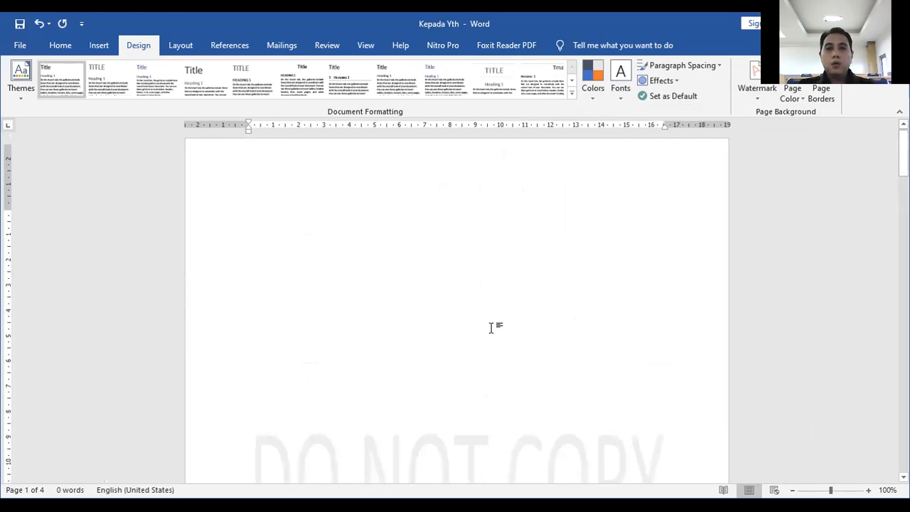
scroll(270, 259, "down", 3)
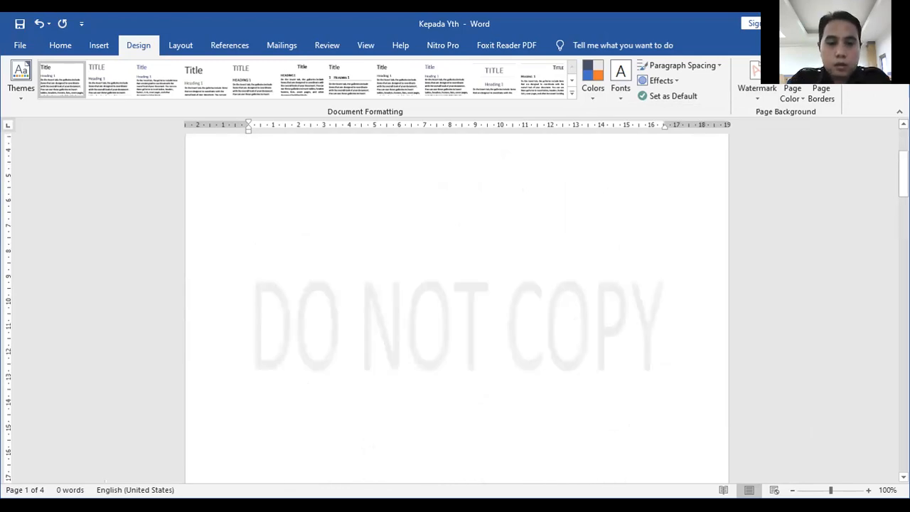
Generate sample paragraphs on the first page with the =RAND() function.
type("=RAND)")
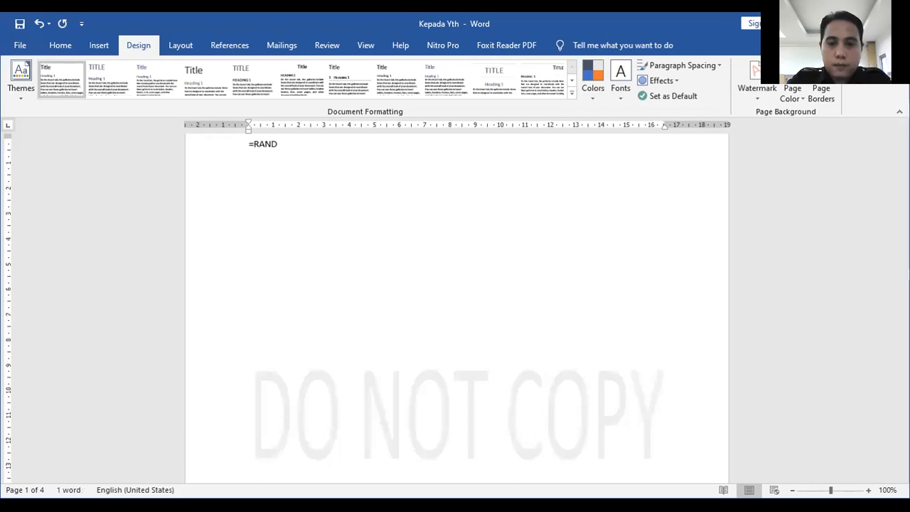
key("Left")
type("(")
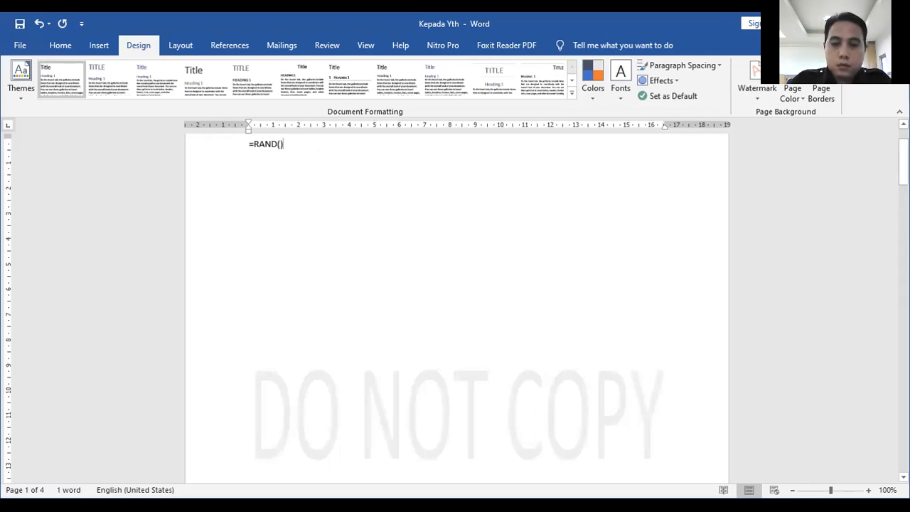
key("Return")
scroll(411, 328, "down", 3)
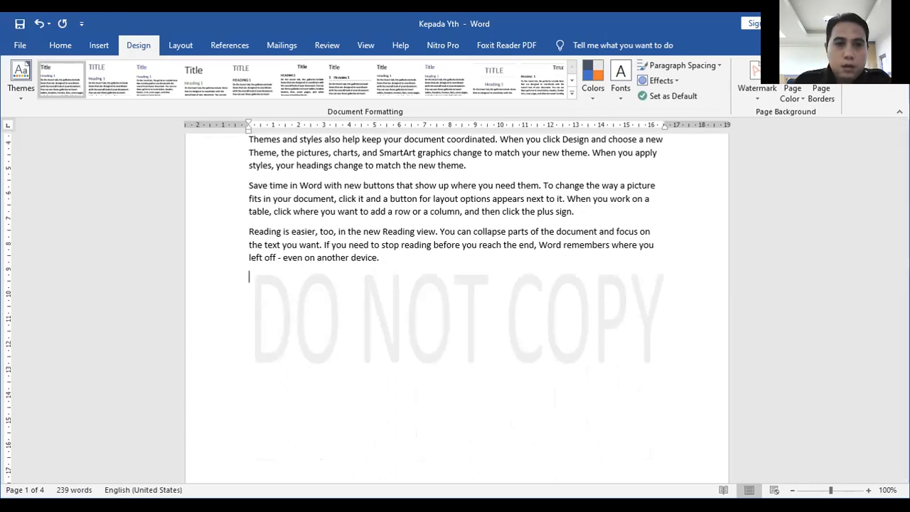
Copy all the sample paragraphs and paste them below the existing text so it runs over the watermark.
scroll(425, 258, "up", 5)
left_click_drag(248, 216, 533, 424)
key("ctrl+c")
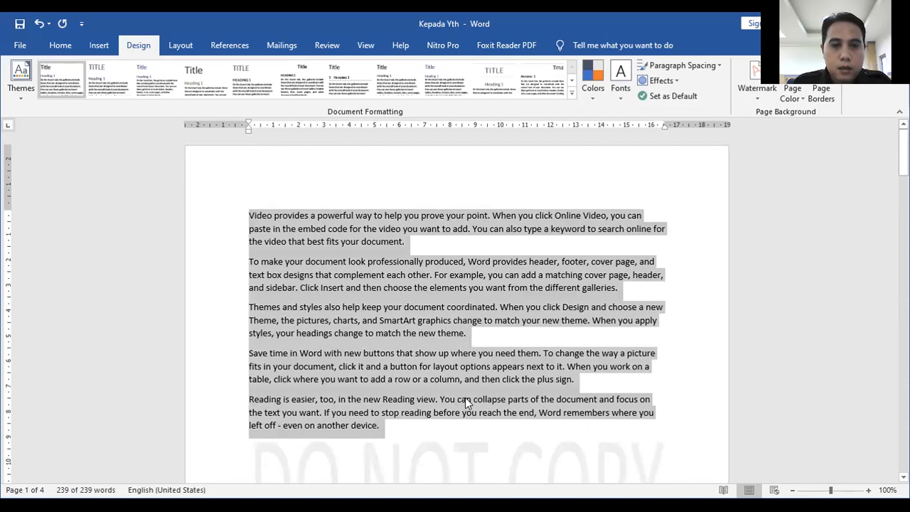
scroll(364, 340, "down", 4)
left_click(369, 338)
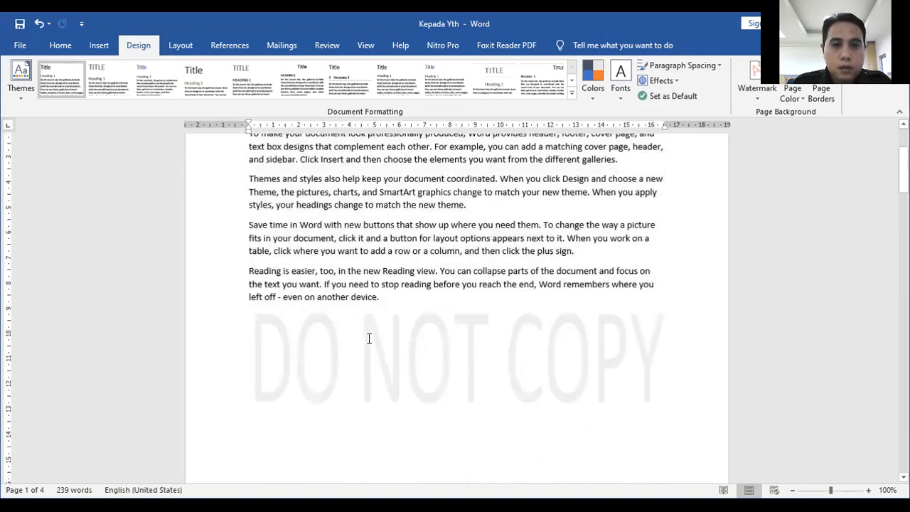
key("ctrl+v")
Remove the empty lines between the original and pasted paragraphs and check the text over the watermark.
scroll(345, 280, "up", 2)
left_click(345, 279)
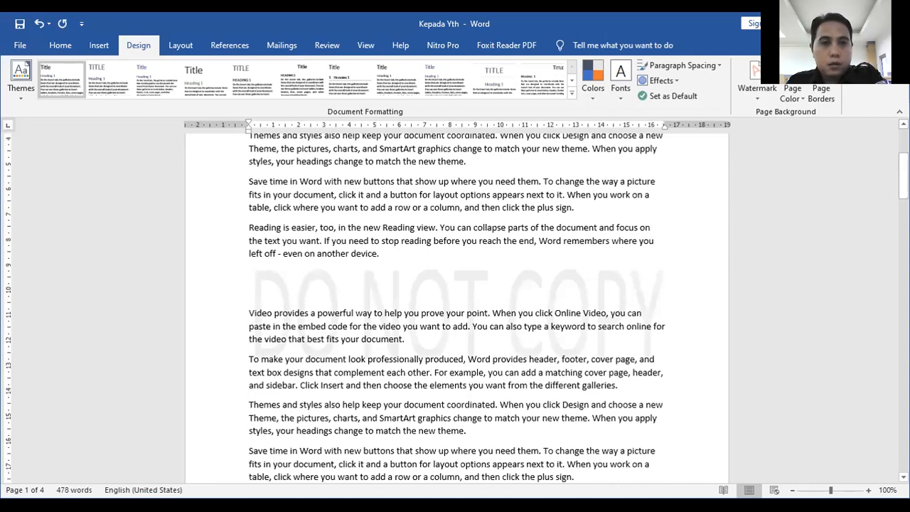
key("BackSpace")
key("BackSpace")
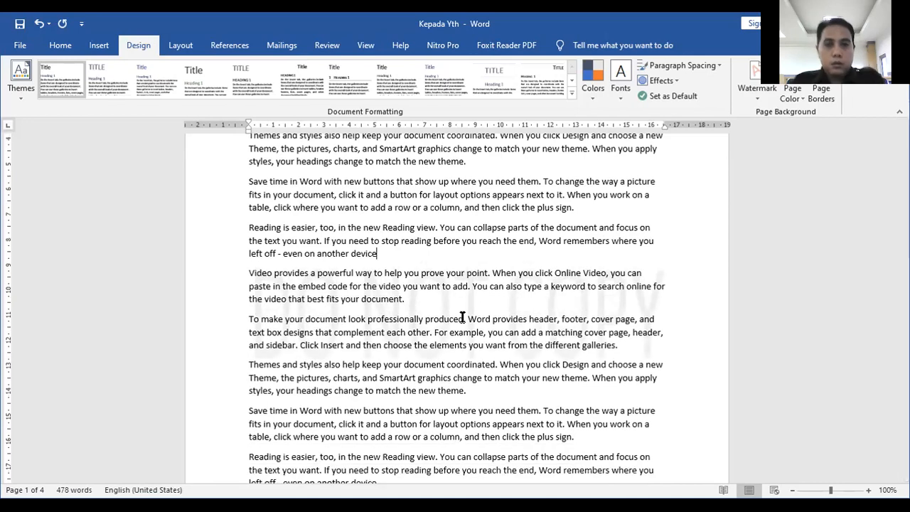
scroll(463, 317, "down", 3)
scroll(476, 271, "up", 2)
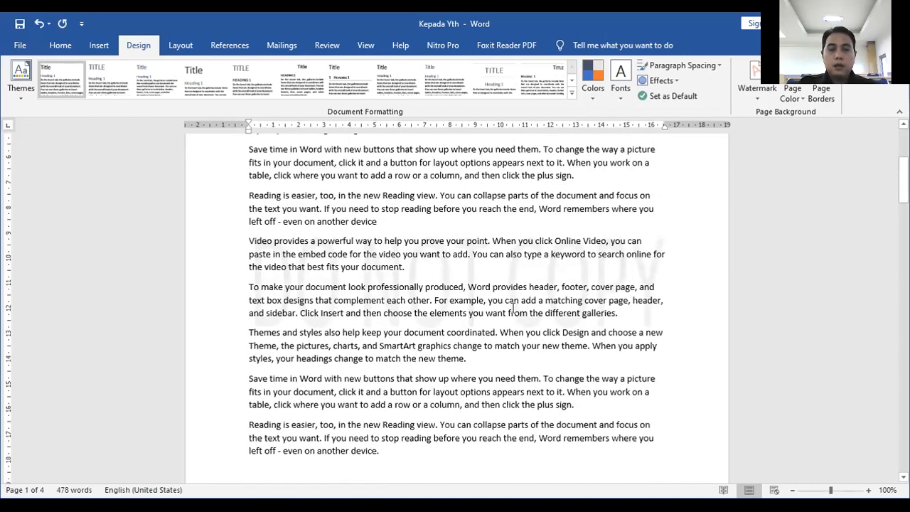
scroll(514, 307, "up", 1)
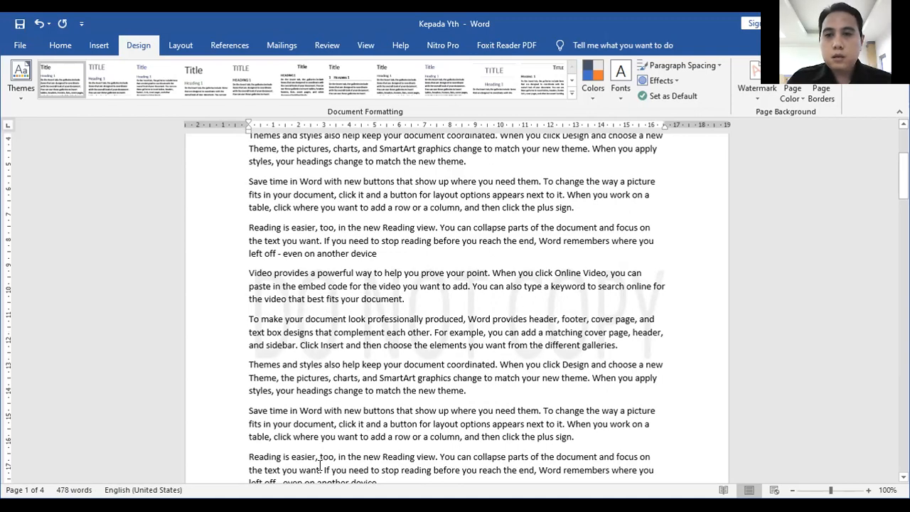
Switch to the presentation slideshow and advance to the slide on Membuat Equation Editor.
key("alt+Tab")
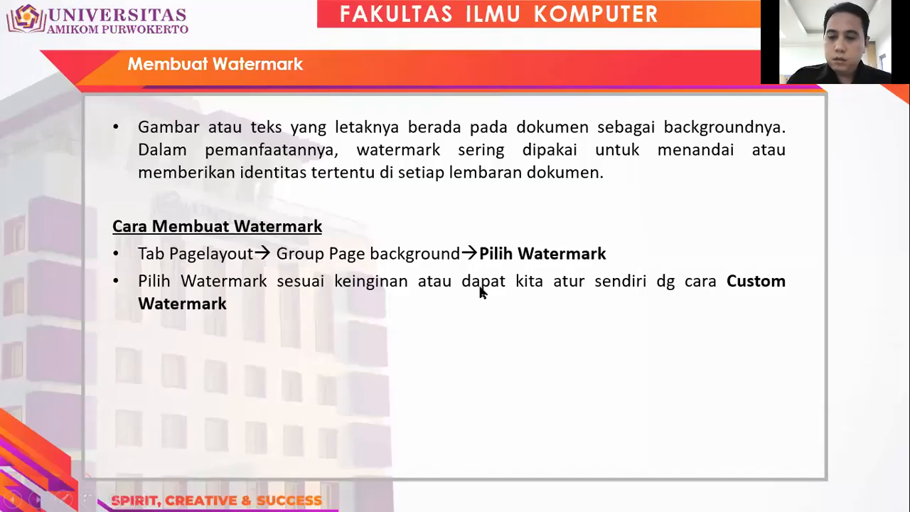
left_click(480, 291)
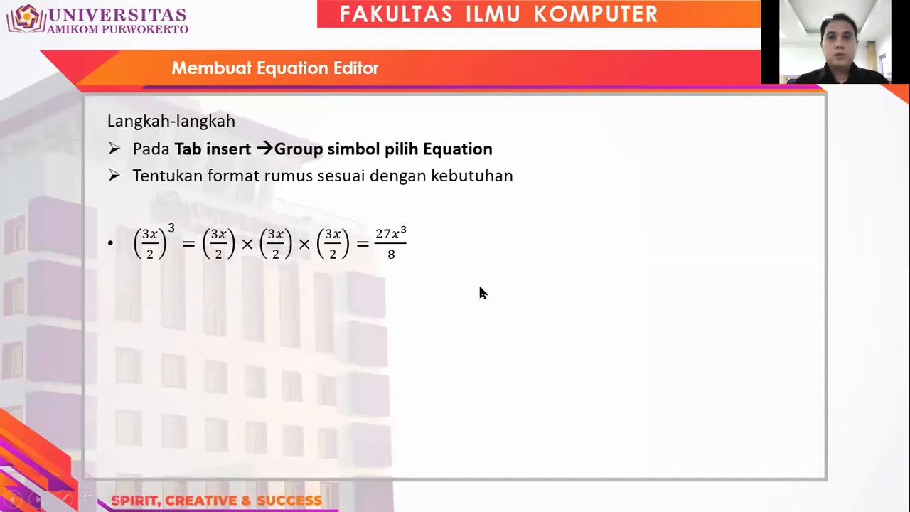
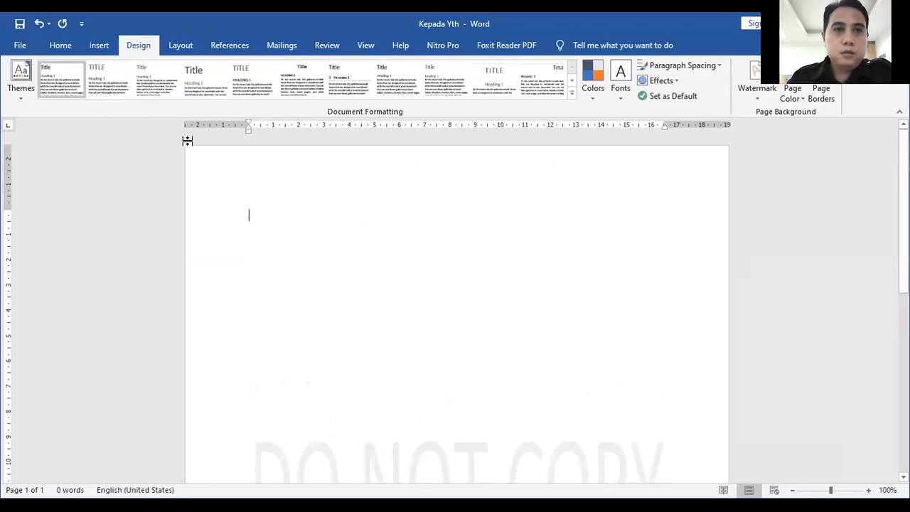
Browse the built-in equations and insert a new blank equation at the start of the empty page.
left_click(66, 47)
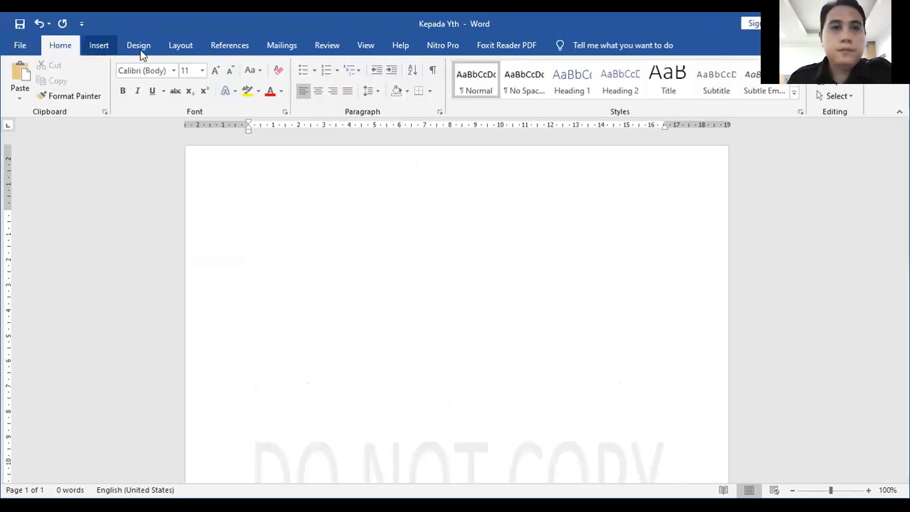
left_click(103, 46)
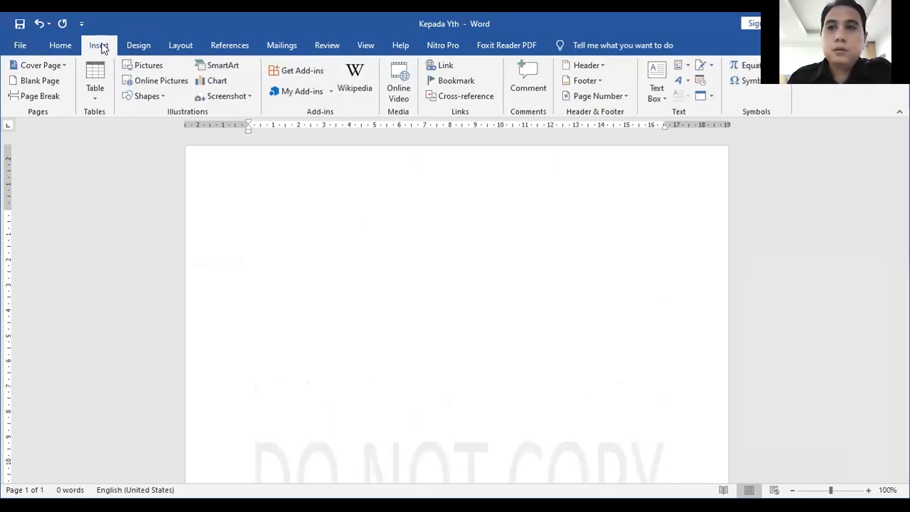
left_click(295, 208)
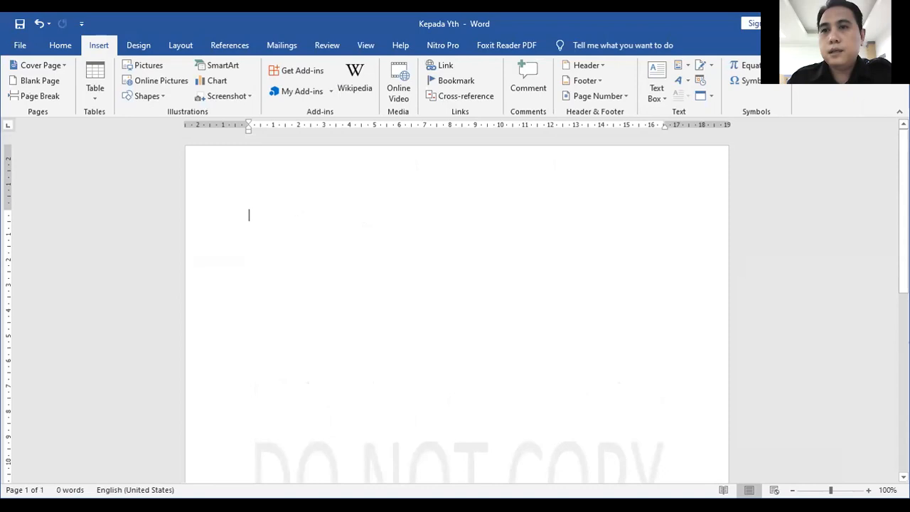
left_click(743, 65)
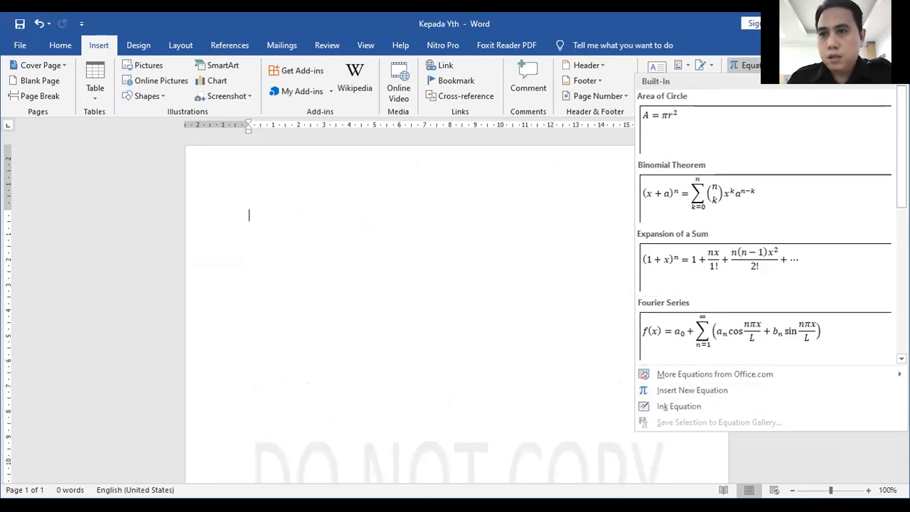
scroll(766, 220, "down", 5)
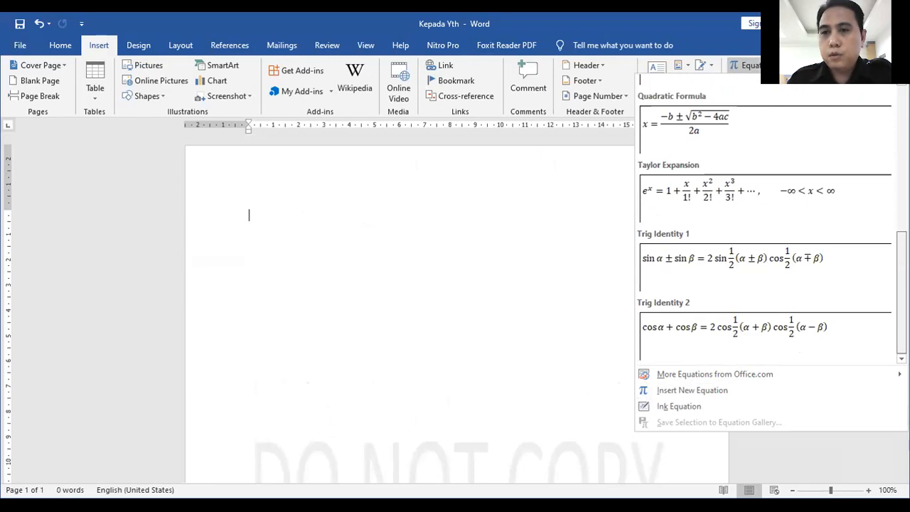
scroll(765, 220, "up", 6)
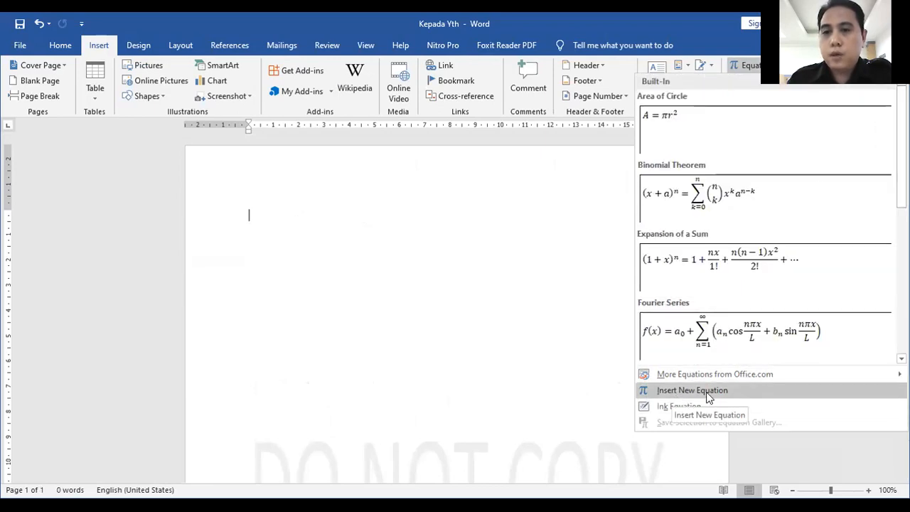
left_click(668, 392)
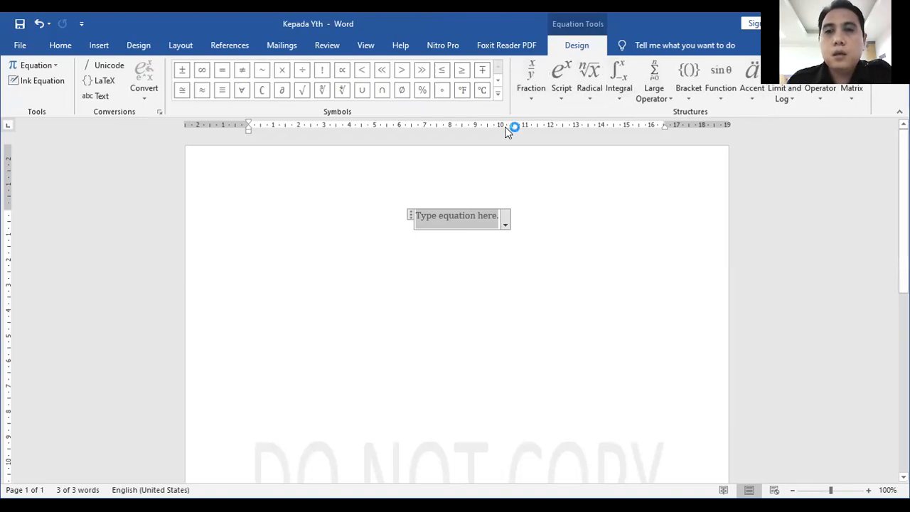
Add a superscript structure to the equation and place a stacked fraction in its base.
left_click(562, 98)
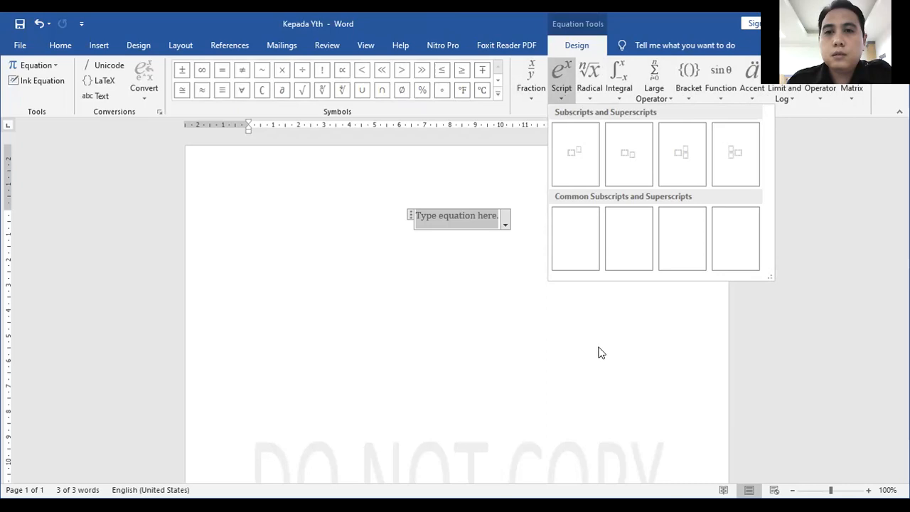
left_click(575, 153)
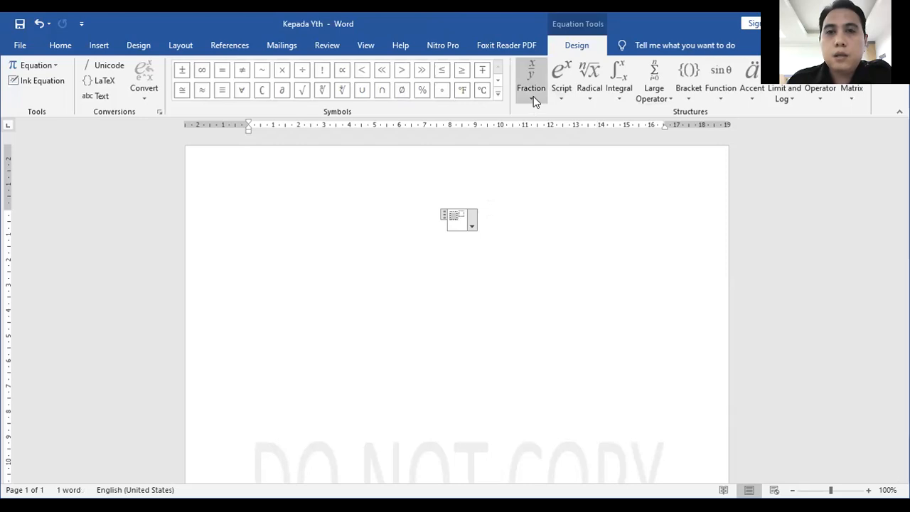
left_click(534, 96)
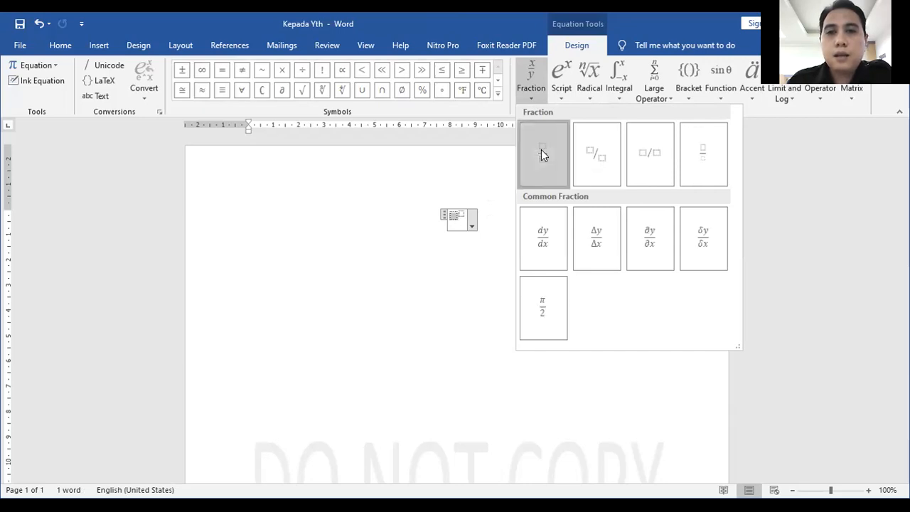
left_click(542, 152)
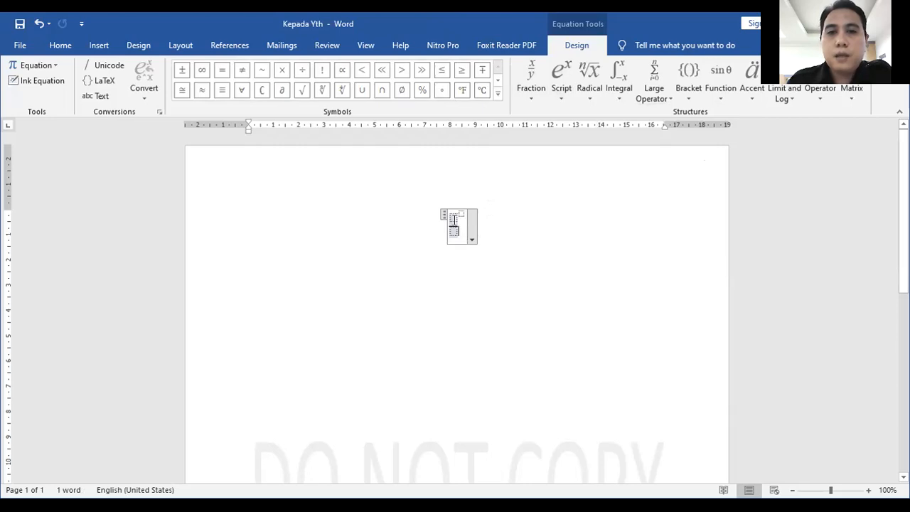
Fill the fraction with 3 over 2 and set its exponent to 3.
left_click(453, 219)
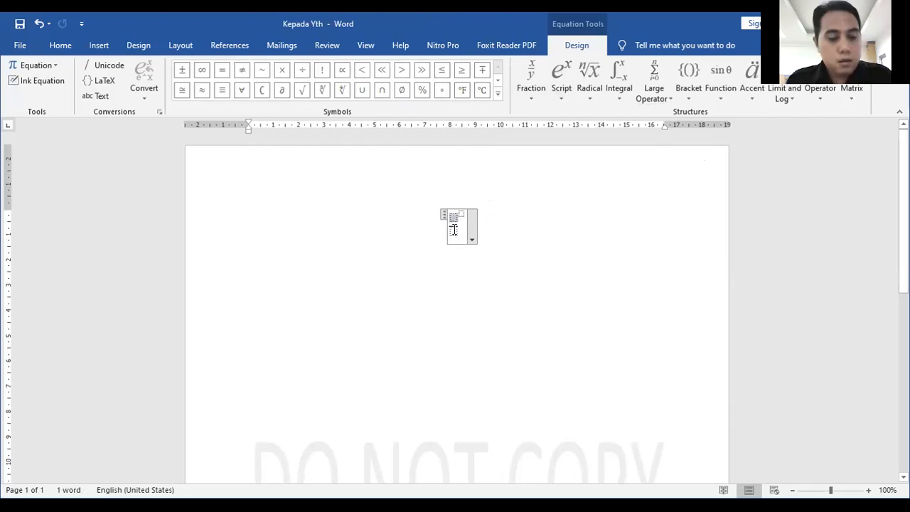
double_click(454, 232)
left_click(454, 218)
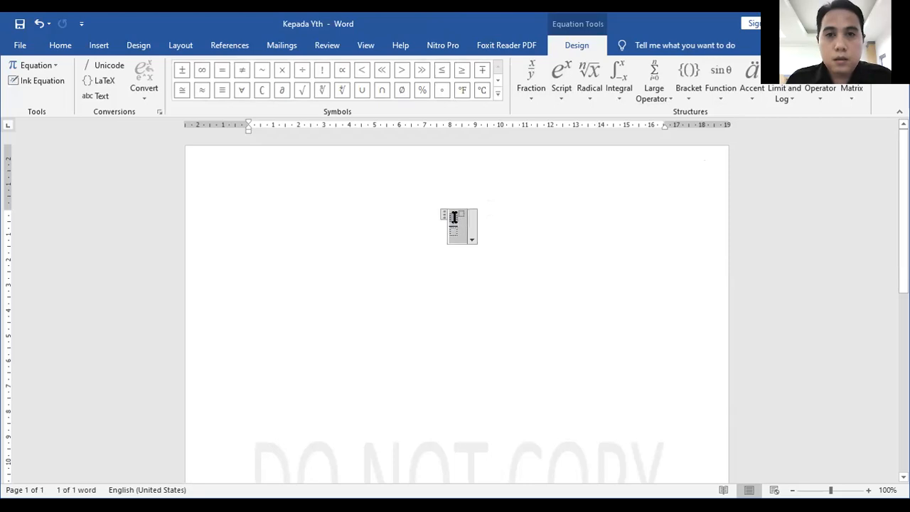
left_click(455, 217)
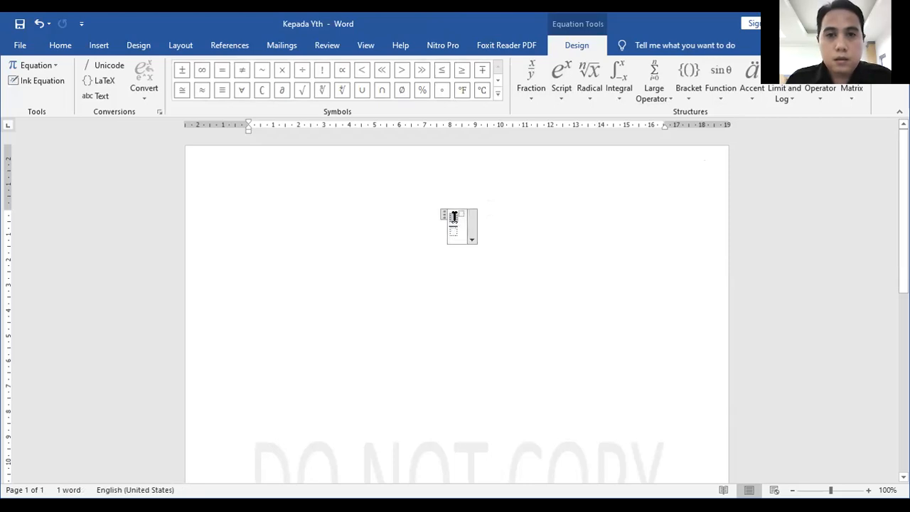
type("3")
left_click(454, 232)
type("2")
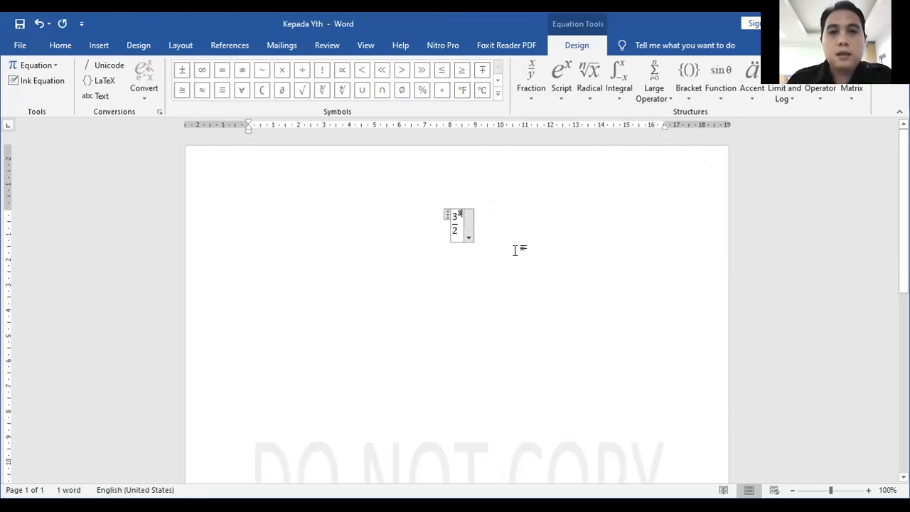
left_click(494, 246)
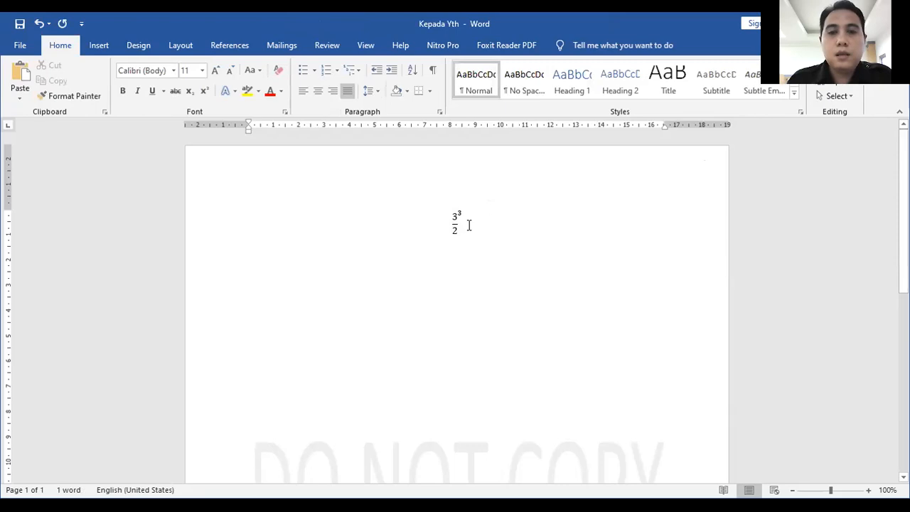
Append a plus sign after the first term of the equation, followed by an empty superscript structure.
left_click(459, 221)
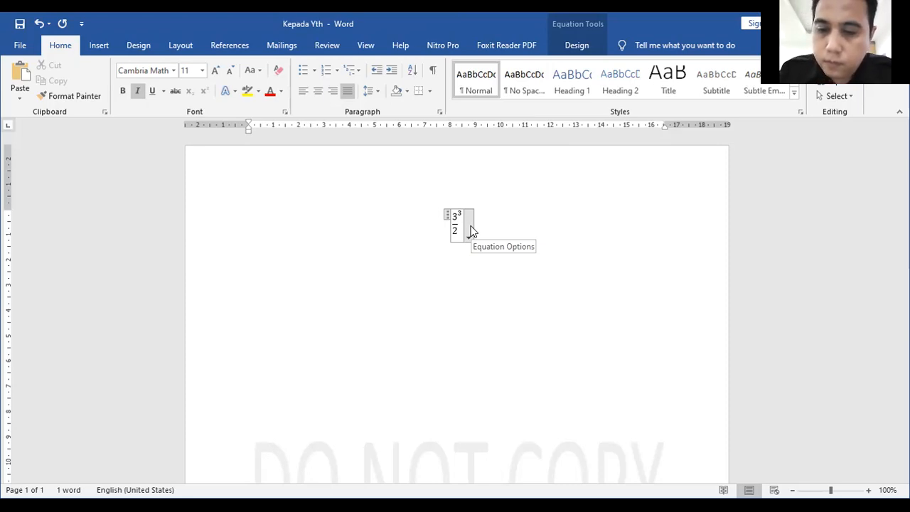
type("+")
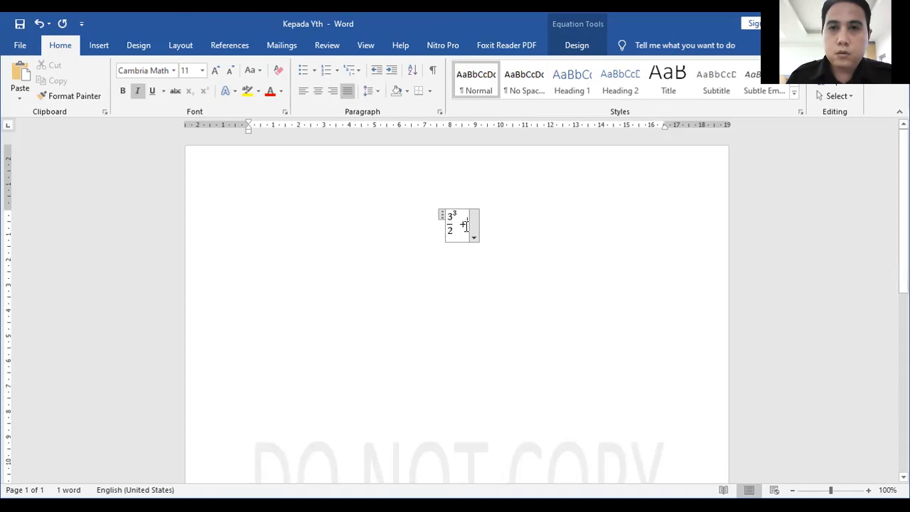
left_click(575, 45)
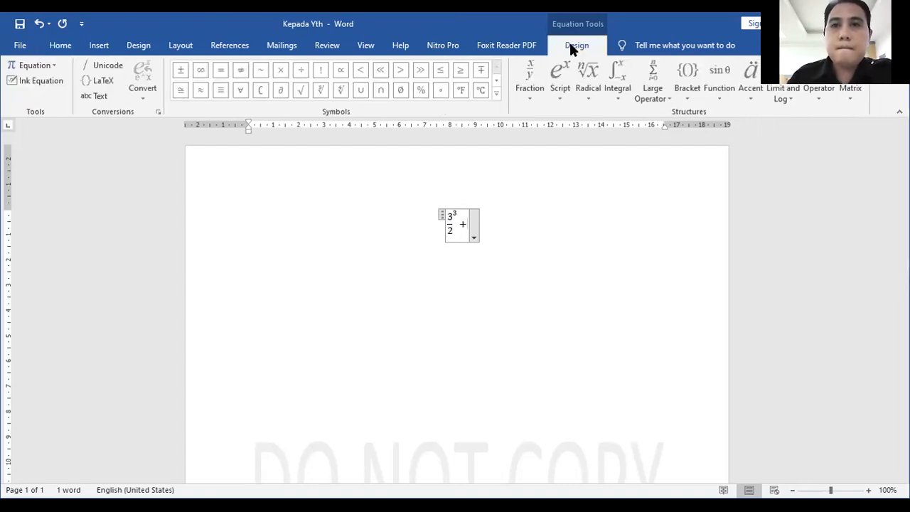
left_click(531, 92)
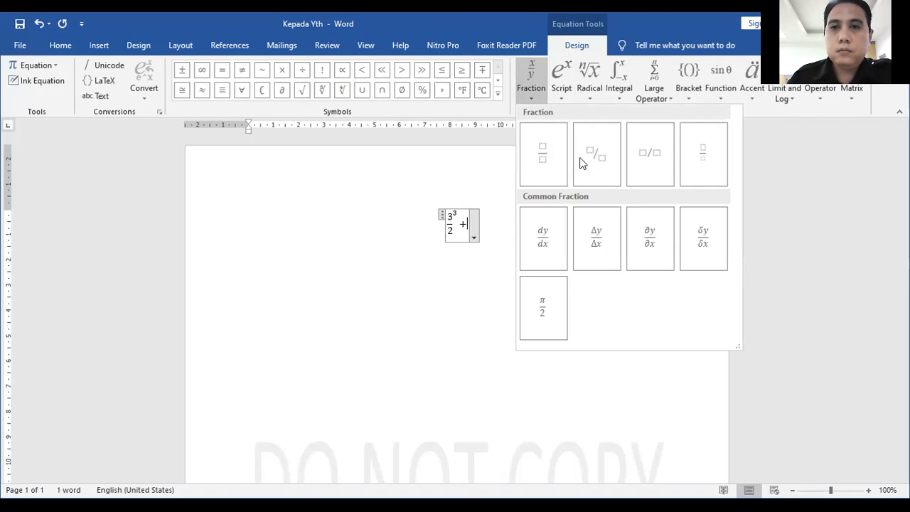
left_click(562, 89)
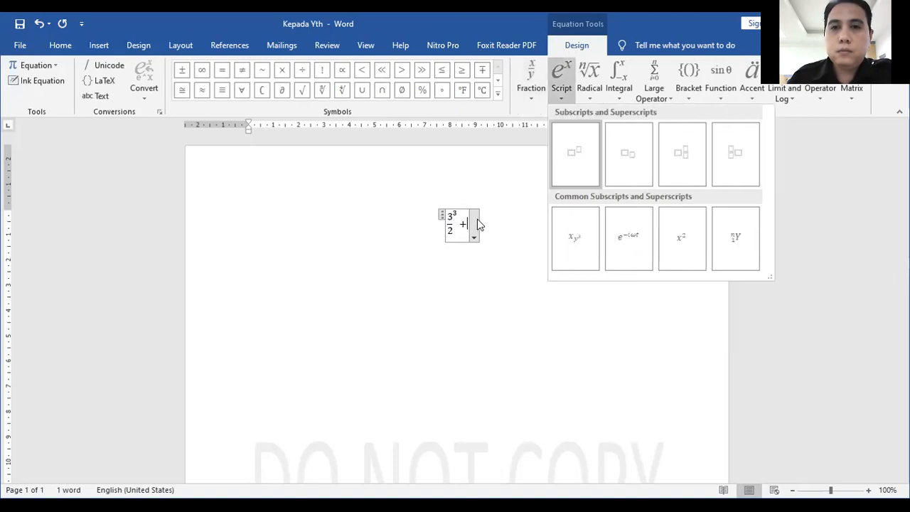
left_click(575, 153)
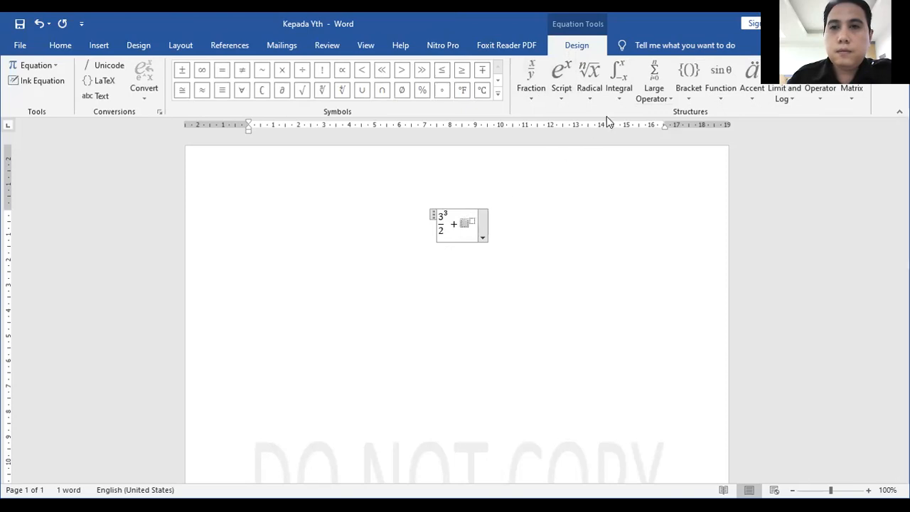
Place parentheses containing a stacked fraction in the base of the second term.
left_click(691, 93)
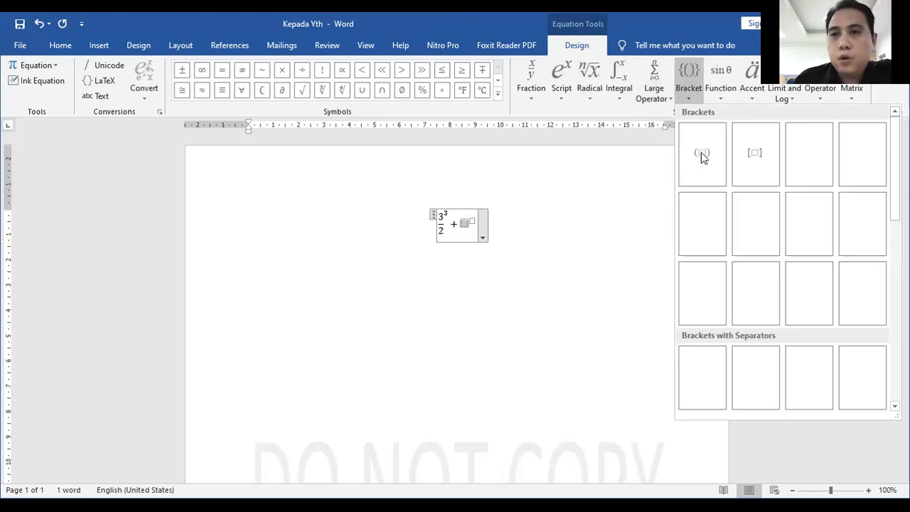
left_click(701, 154)
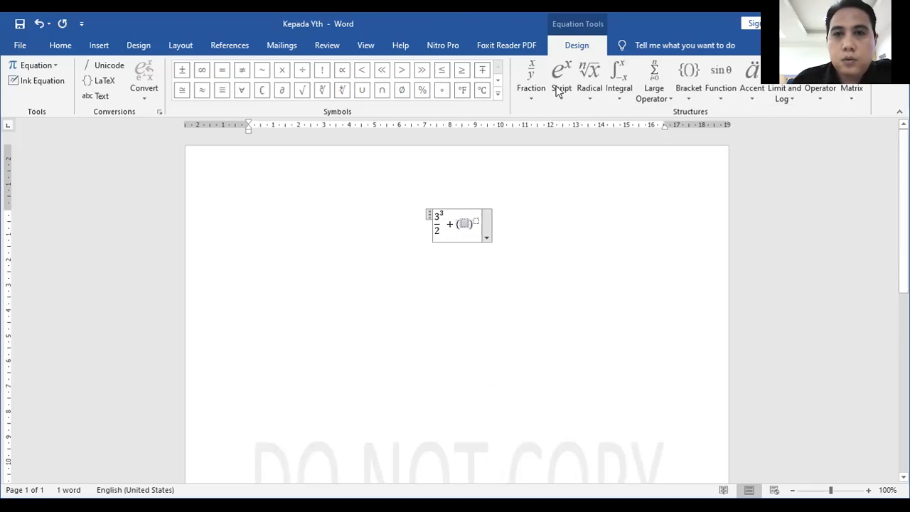
left_click(547, 155)
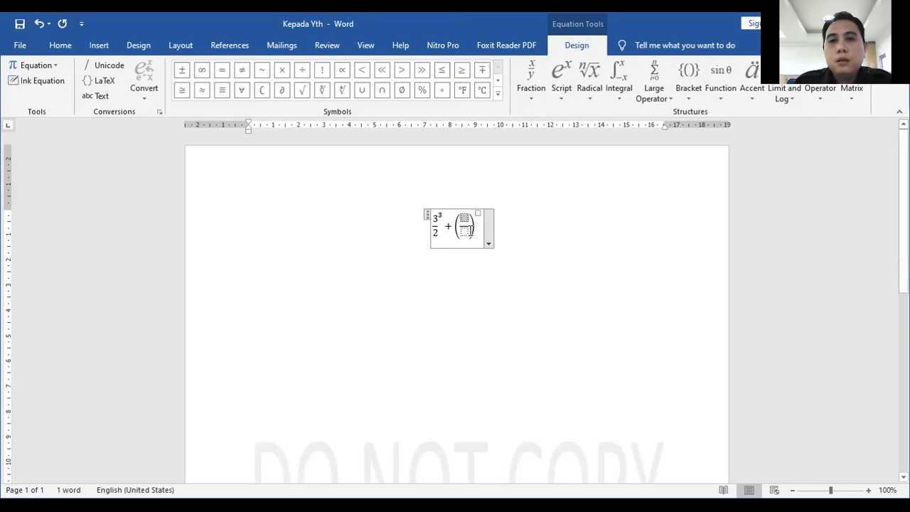
Fill the bracketed fraction with 4 over 3 and set its exponent to 2.
left_click(464, 215)
type("4")
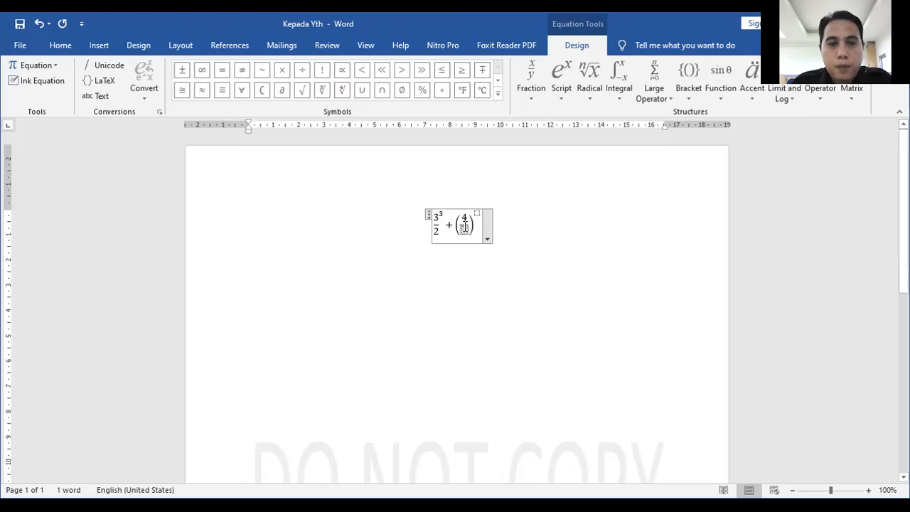
left_click(463, 226)
type("3")
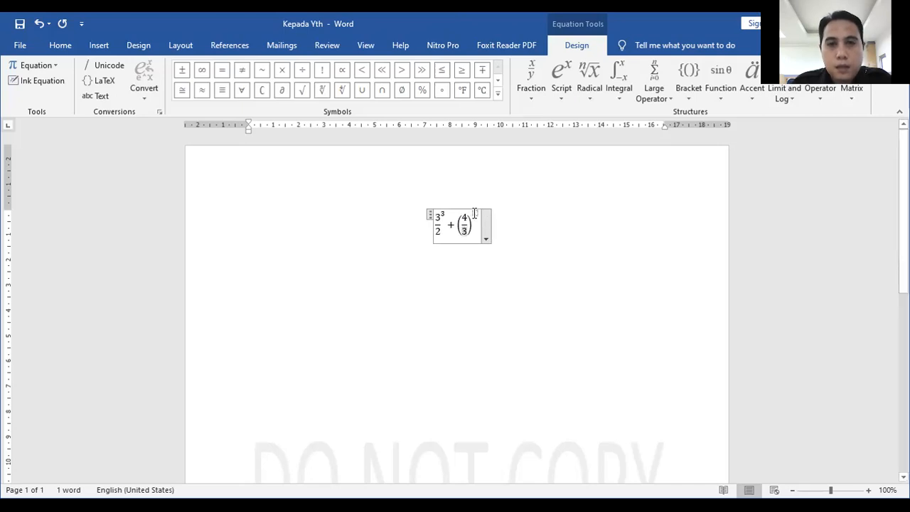
left_click(474, 213)
type("2")
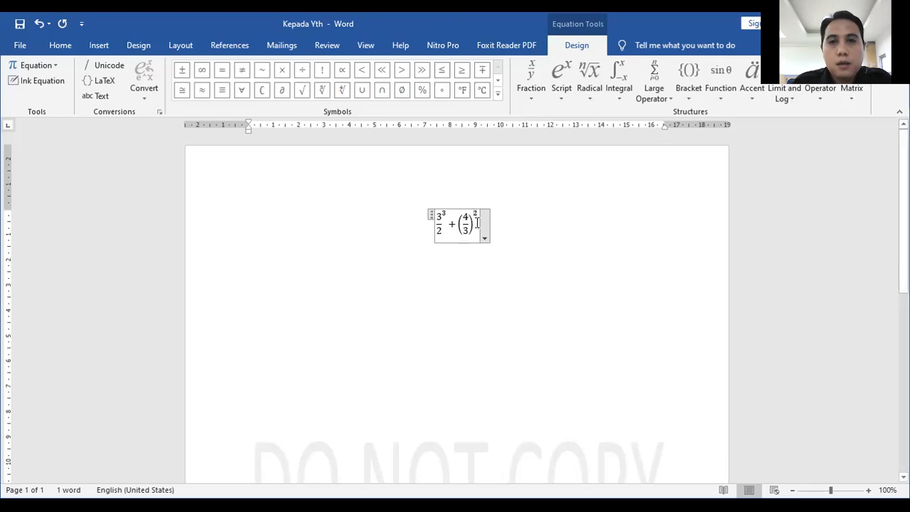
Append a radical with degree containing a stacked fraction, with a superscript structure in the fraction's numerator.
left_click(591, 99)
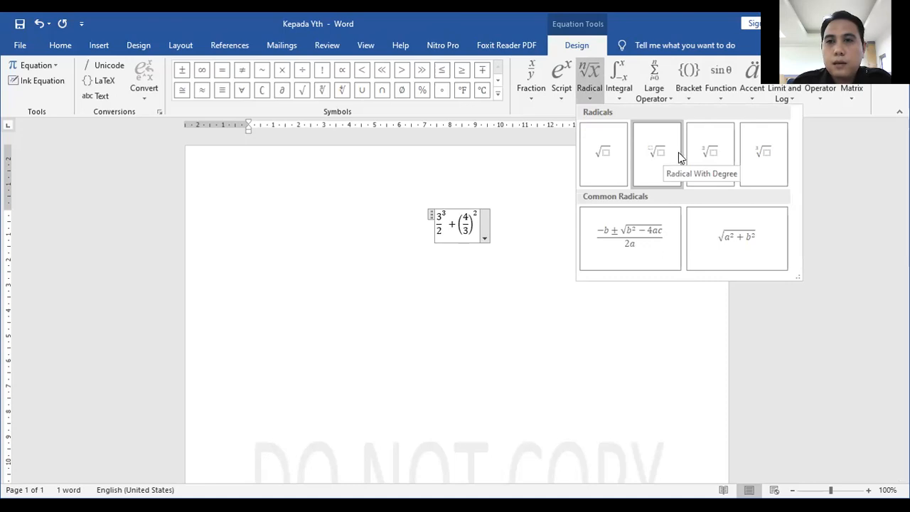
left_click(657, 147)
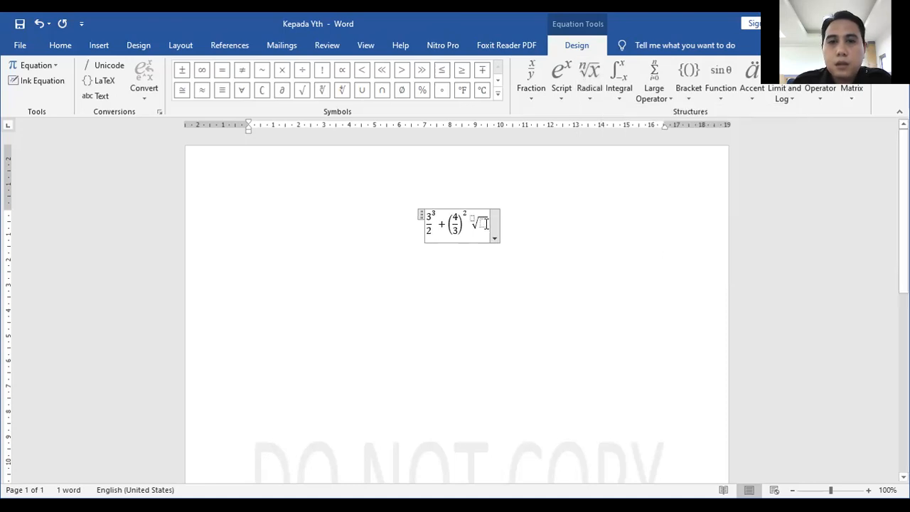
left_click(530, 93)
left_click(546, 157)
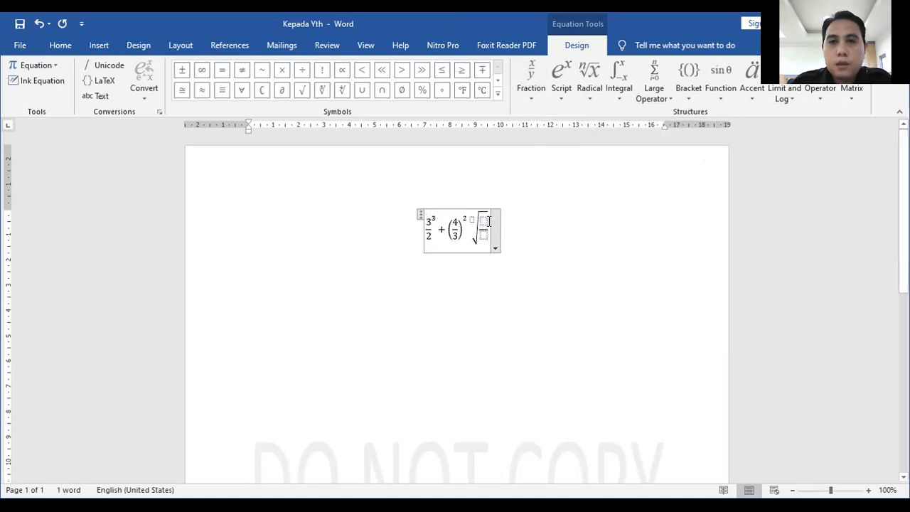
left_click(553, 98)
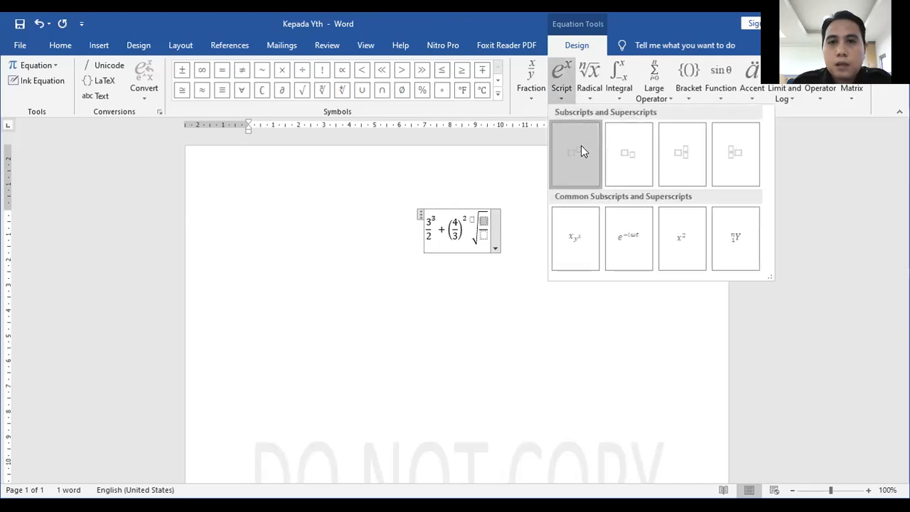
left_click(581, 145)
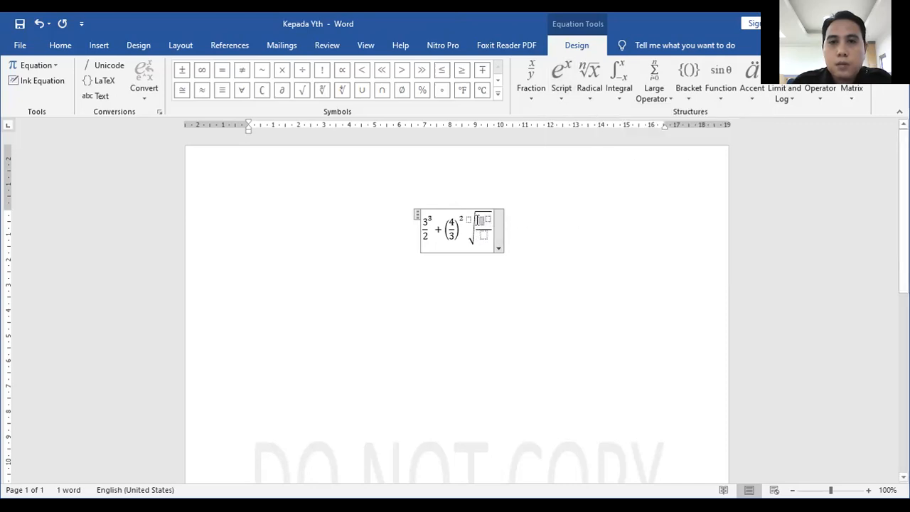
Fill the fraction under the radical with 3 to the power 4 over 2, enter the root's degree, and leave the equation.
type("3")
key("Down")
type("2")
left_click(486, 219)
type("4&3^4")
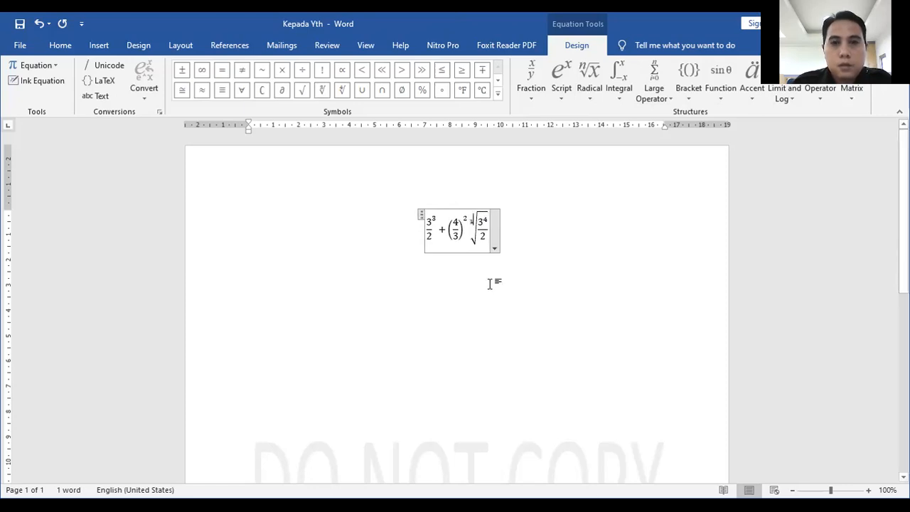
left_click(491, 284)
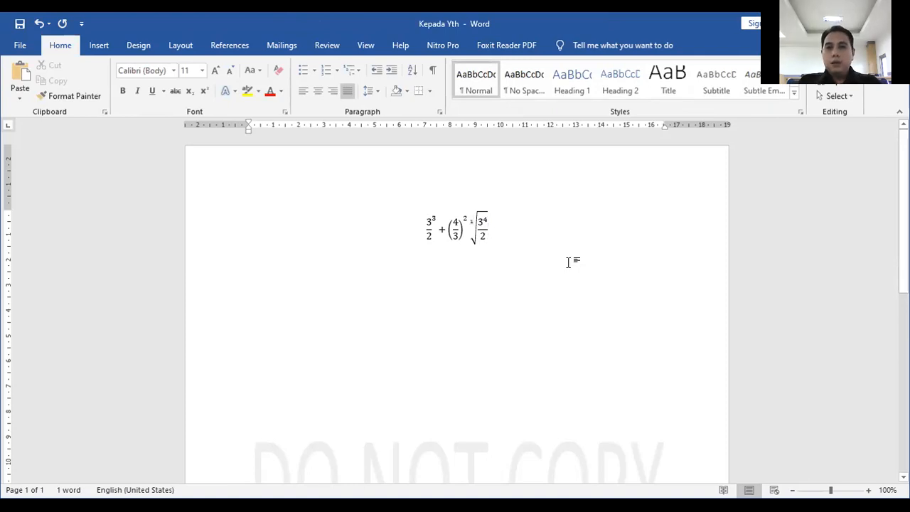
Left-align the equation on the page and leave its editing area.
left_click(448, 233)
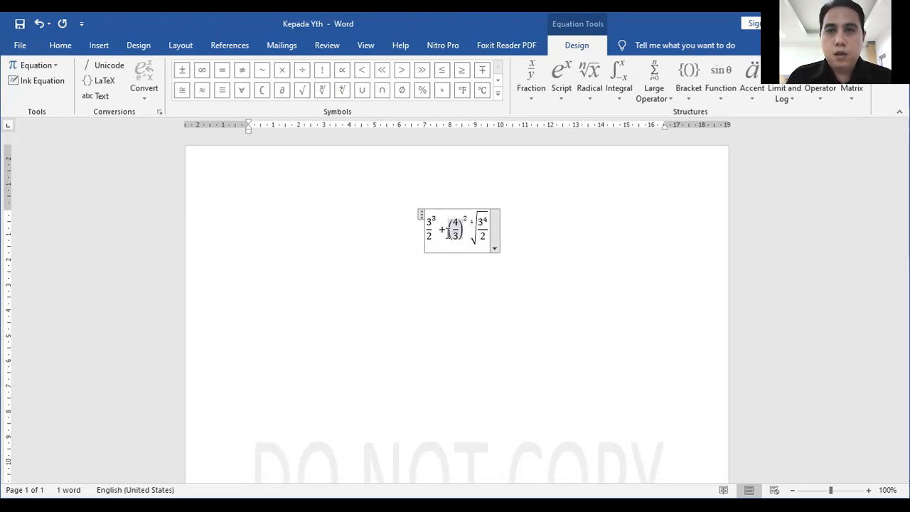
left_click(542, 226)
left_click(442, 226)
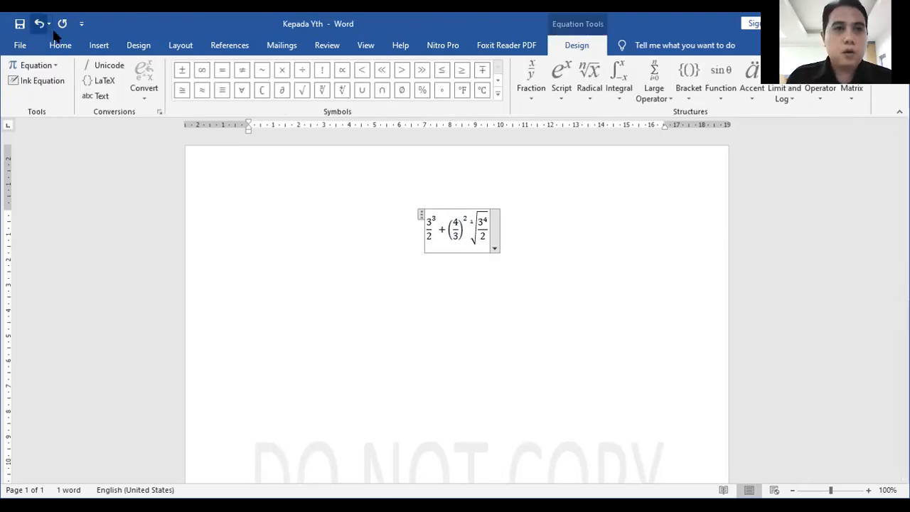
left_click(61, 46)
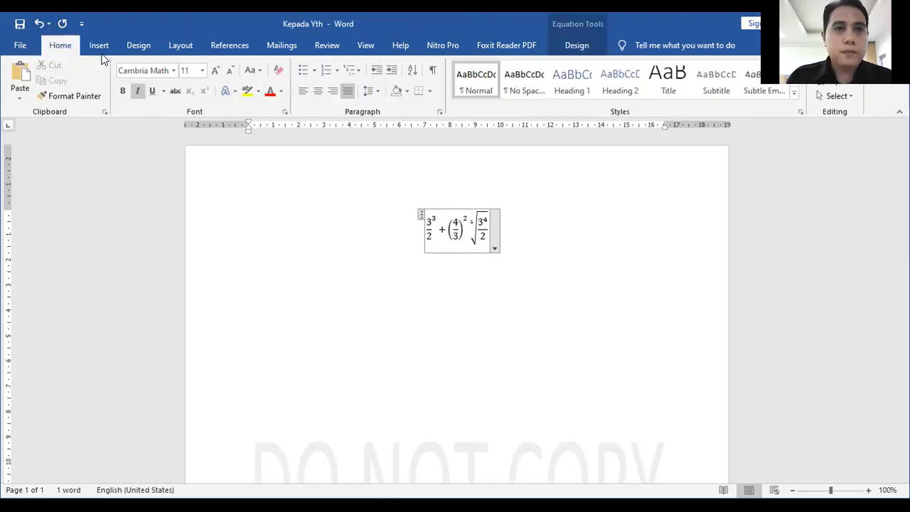
left_click(304, 91)
left_click(423, 282)
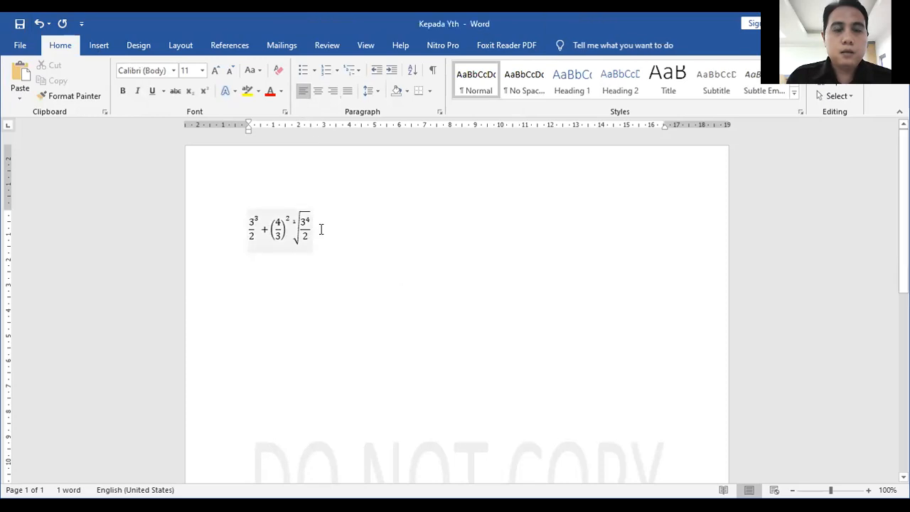
Try centring the equation on the page and return it to left alignment.
left_click(319, 229)
left_click(318, 91)
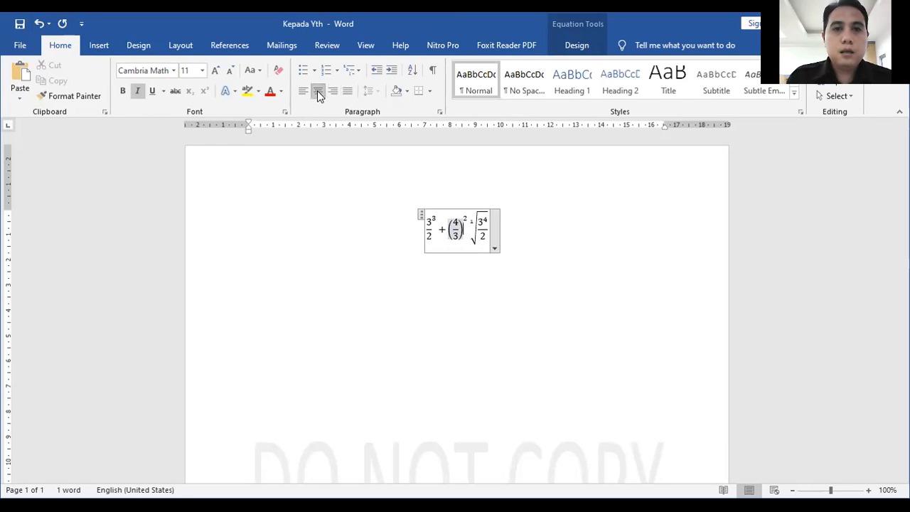
left_click(304, 92)
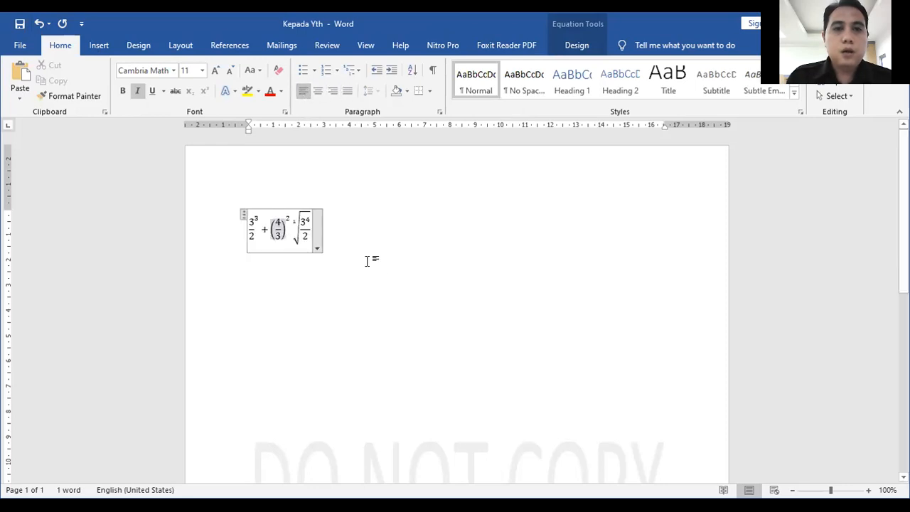
Apply bold formatting to the entire equation and deselect it.
left_click(338, 234)
left_click(255, 230)
left_click_drag(253, 224, 346, 233)
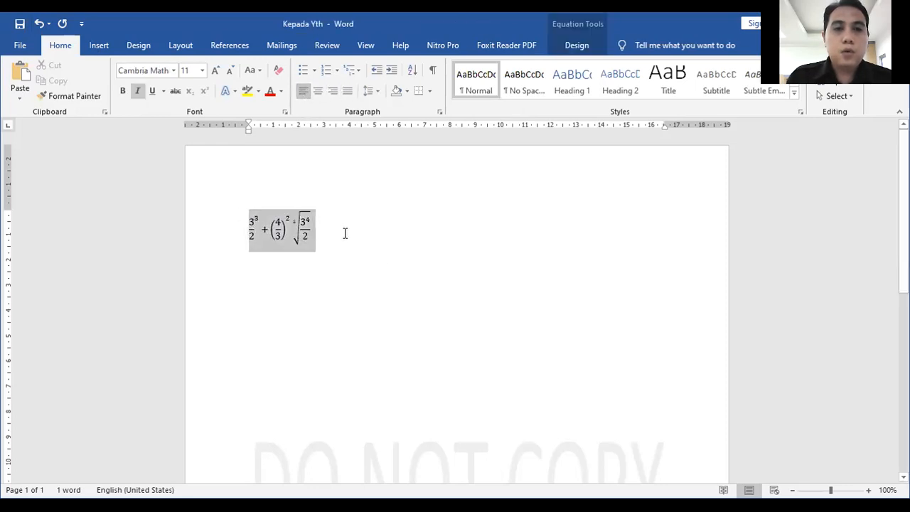
left_click(123, 91)
left_click(448, 271)
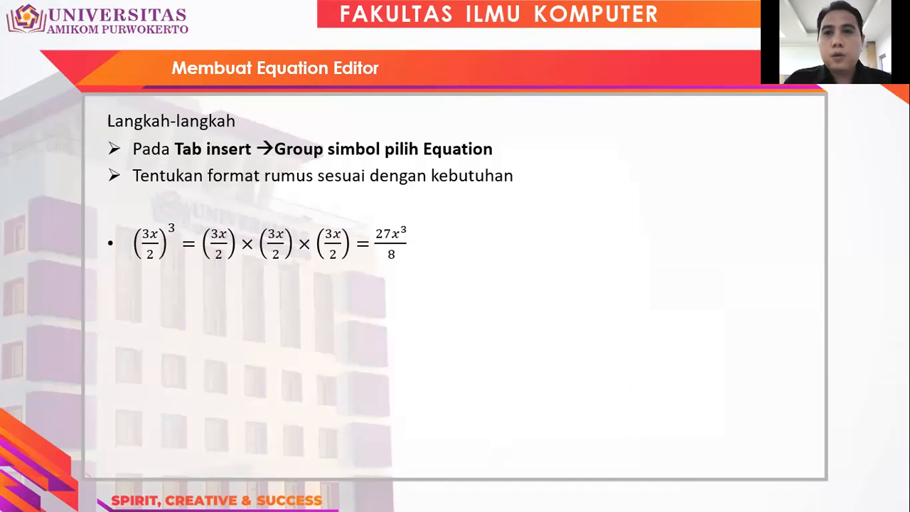
key("Right")
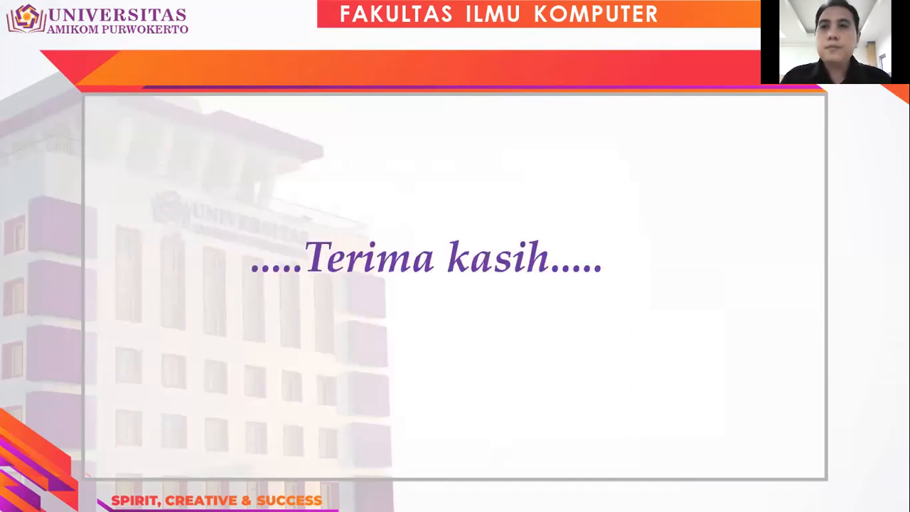